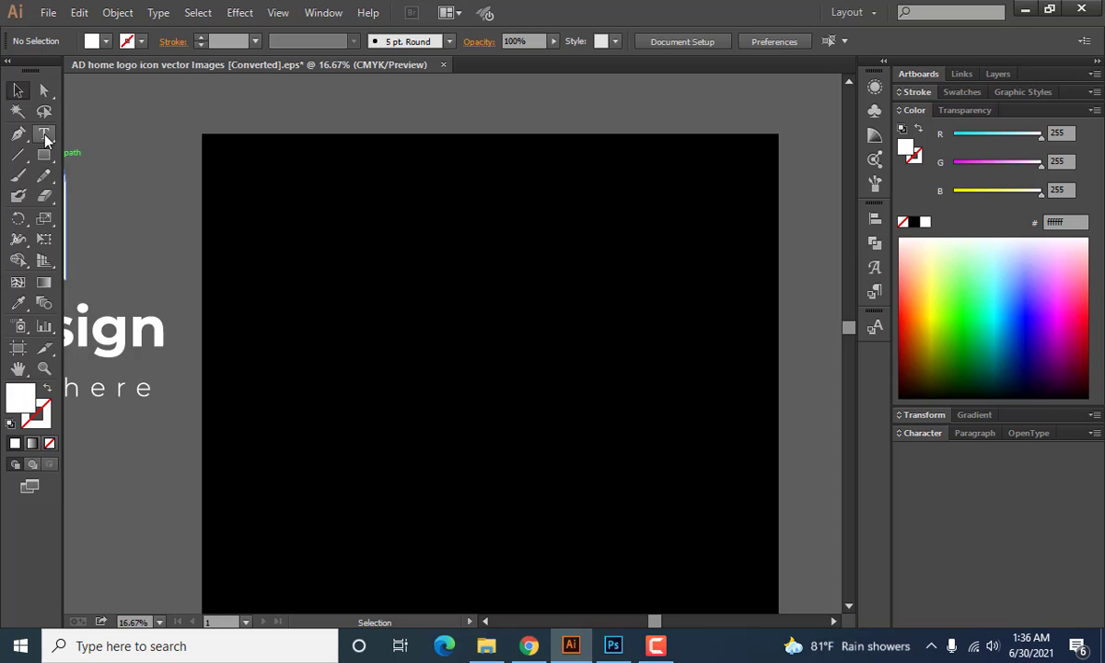
click(44, 134)
scroll(397, 324, down, 1)
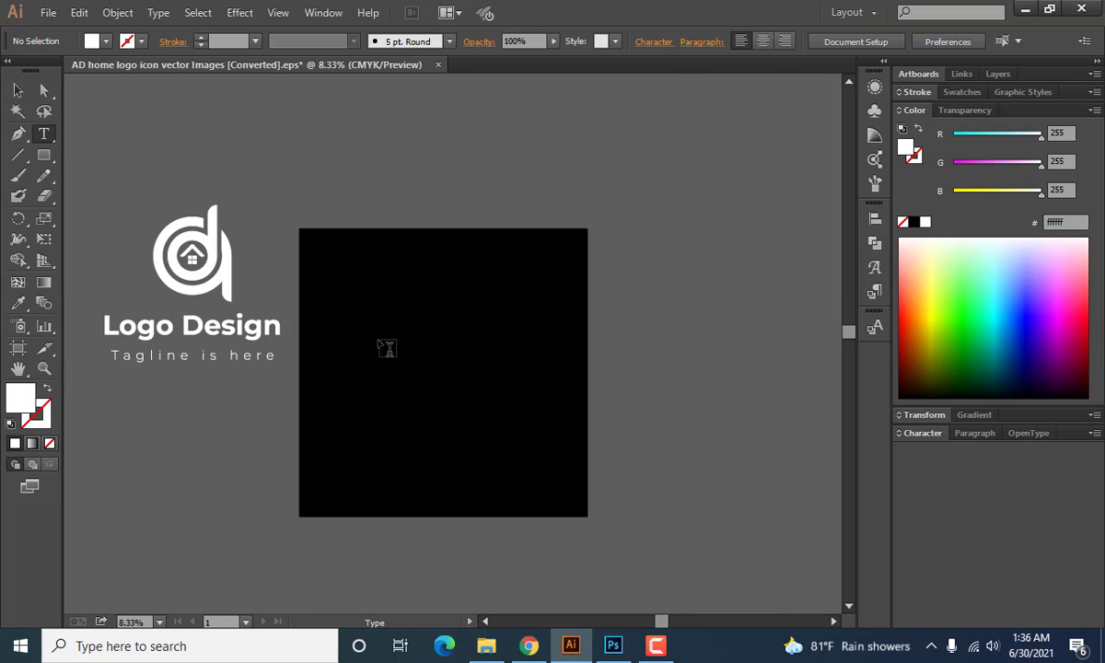
scroll(385, 324, up, 1)
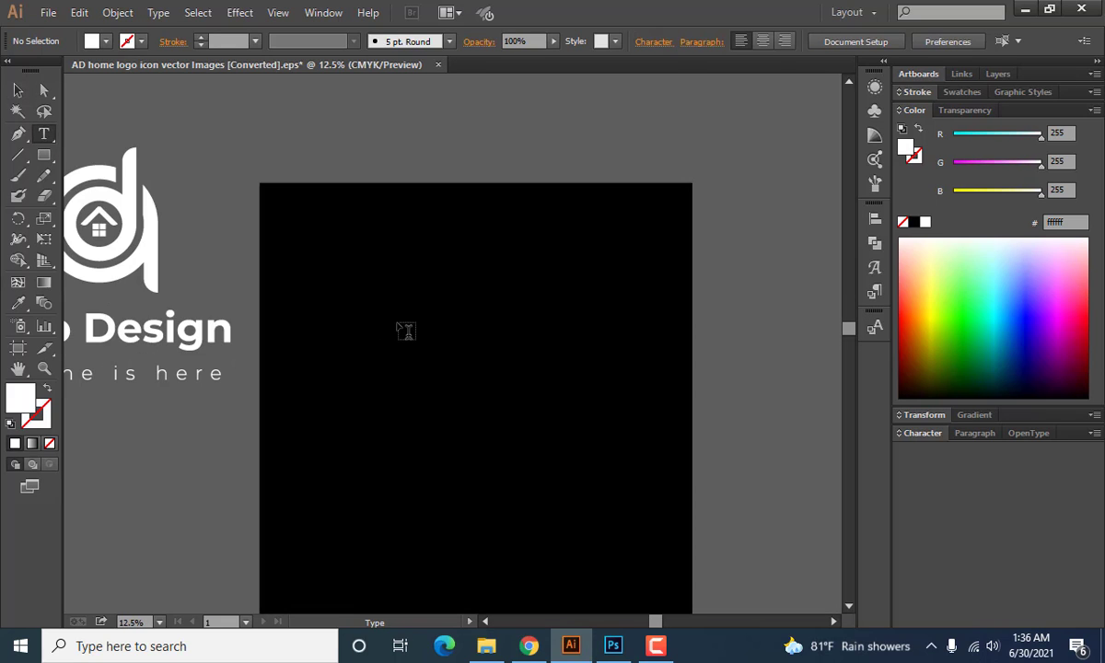
click(482, 335)
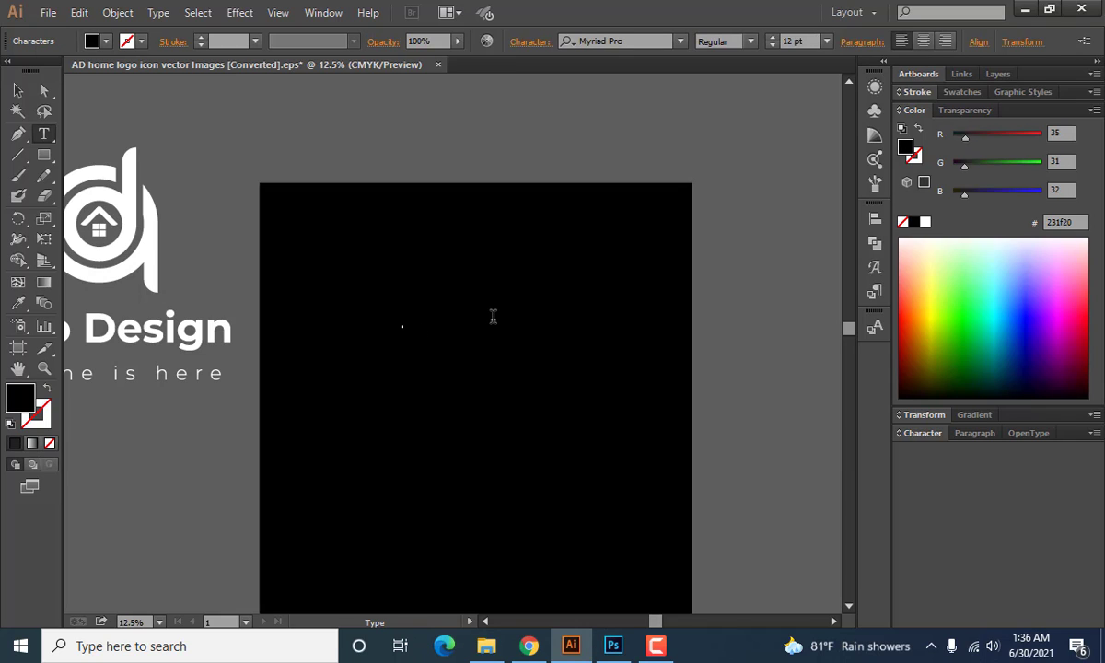
click(827, 41)
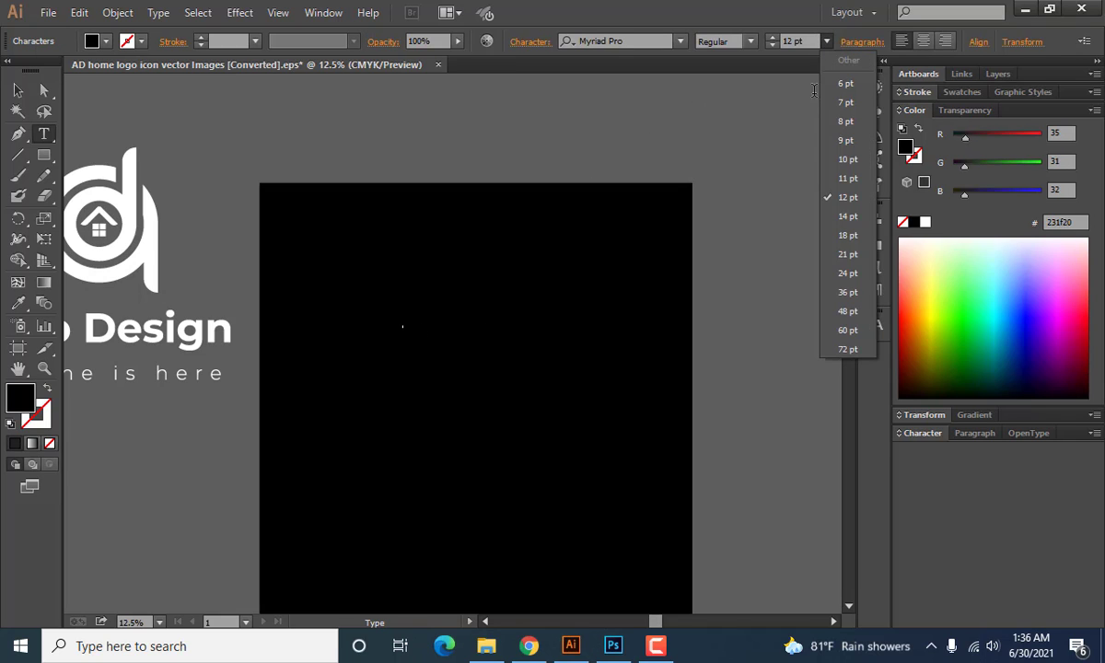
click(848, 349)
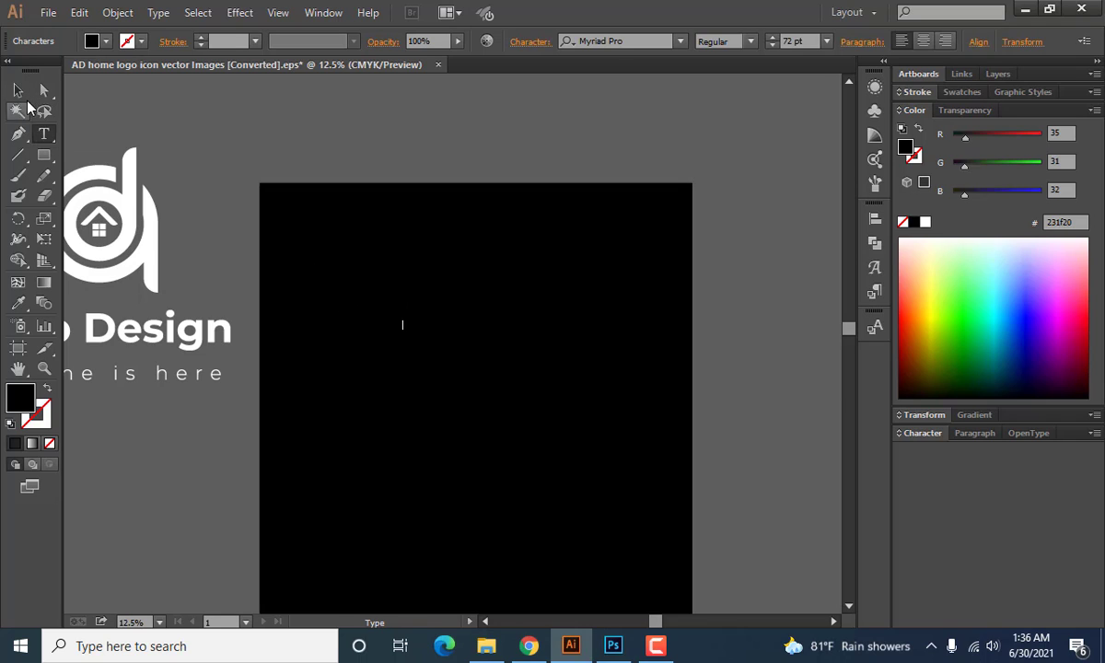
click(18, 92)
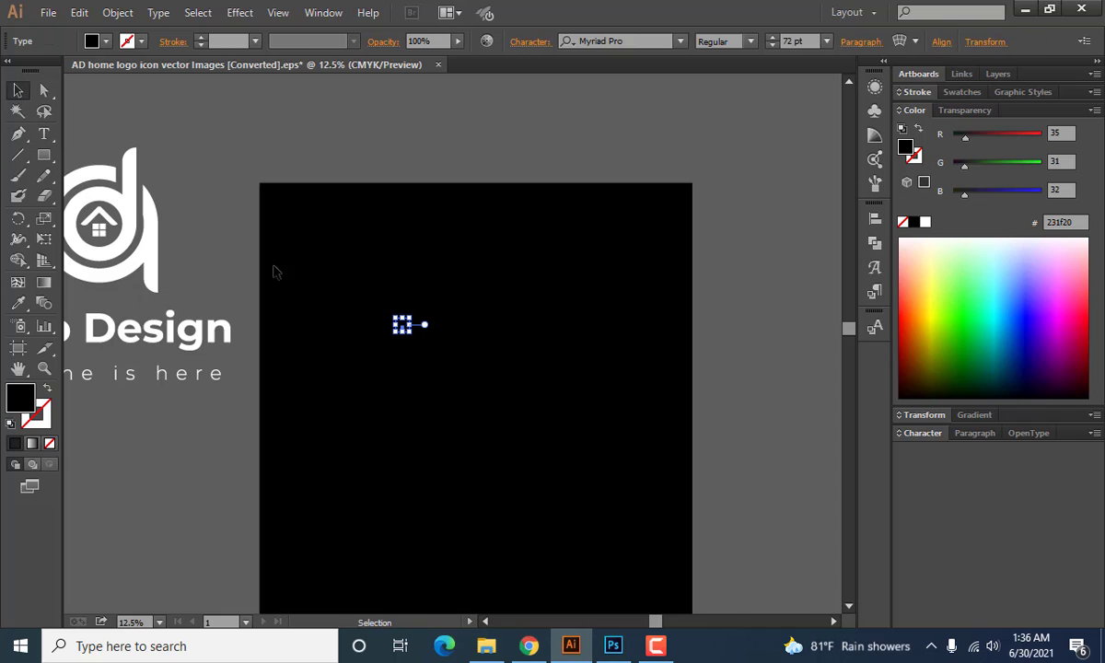
click(369, 281)
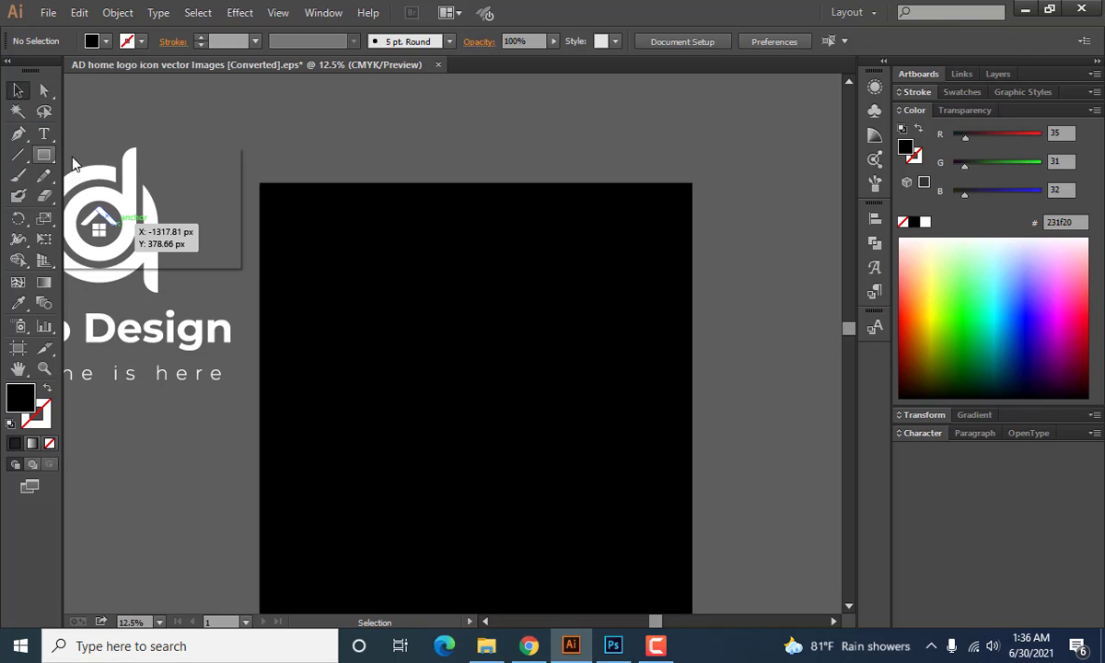
Draw a circle about 976 px in diameter on the black artboard, with a white stroke and no fill.
drag(43, 155, 128, 201)
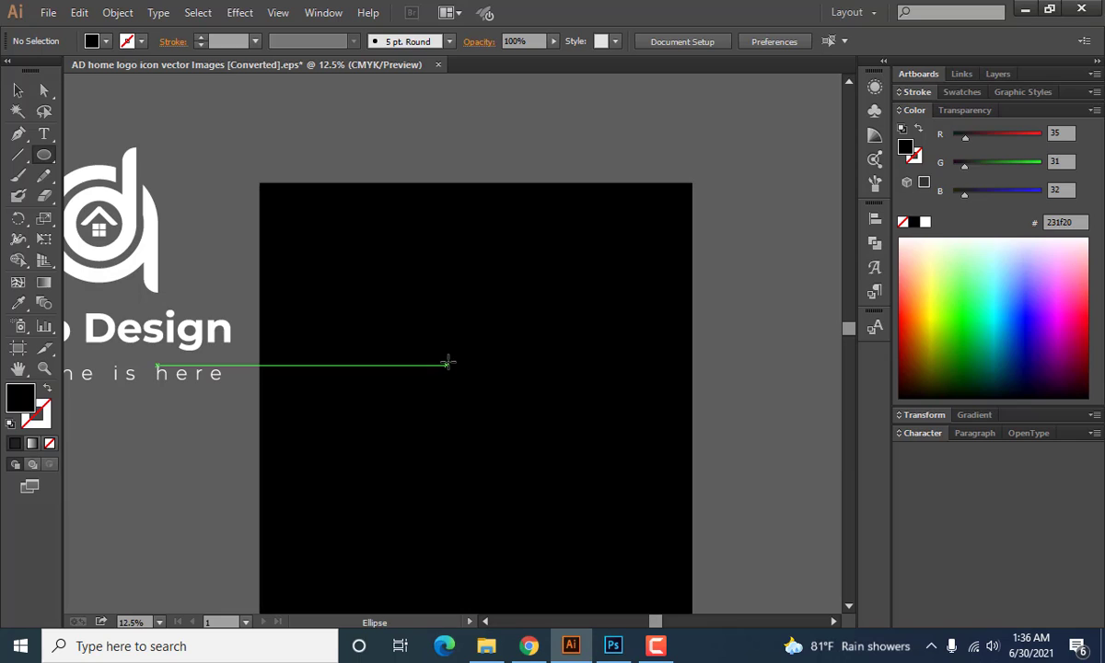
drag(454, 361, 507, 414)
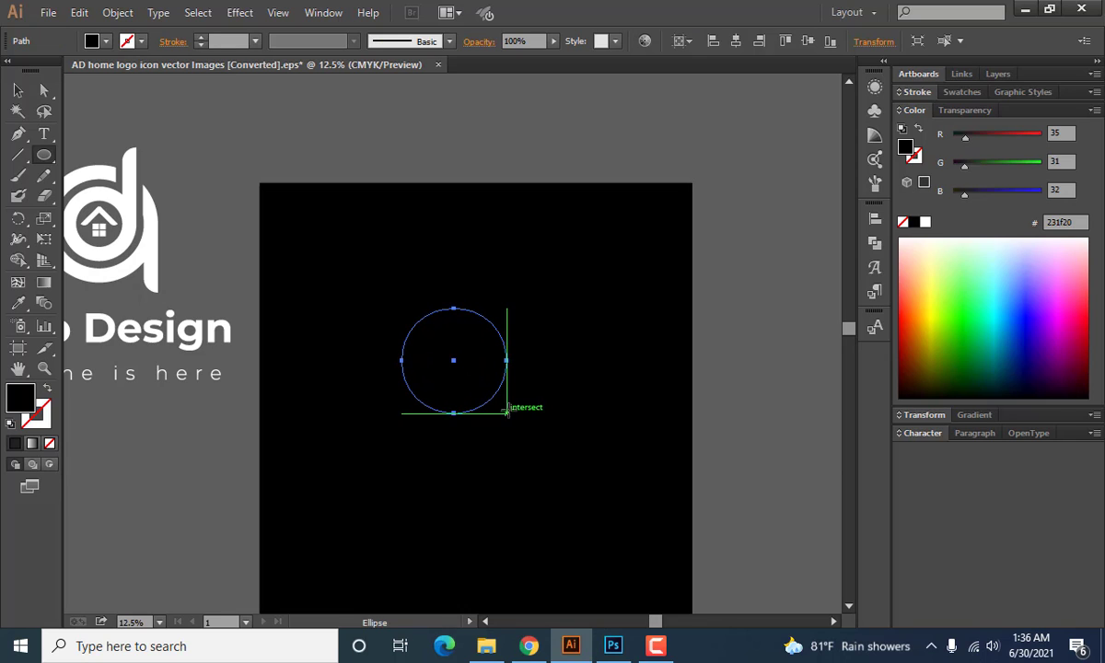
double_click(26, 399)
drag(705, 169, 608, 93)
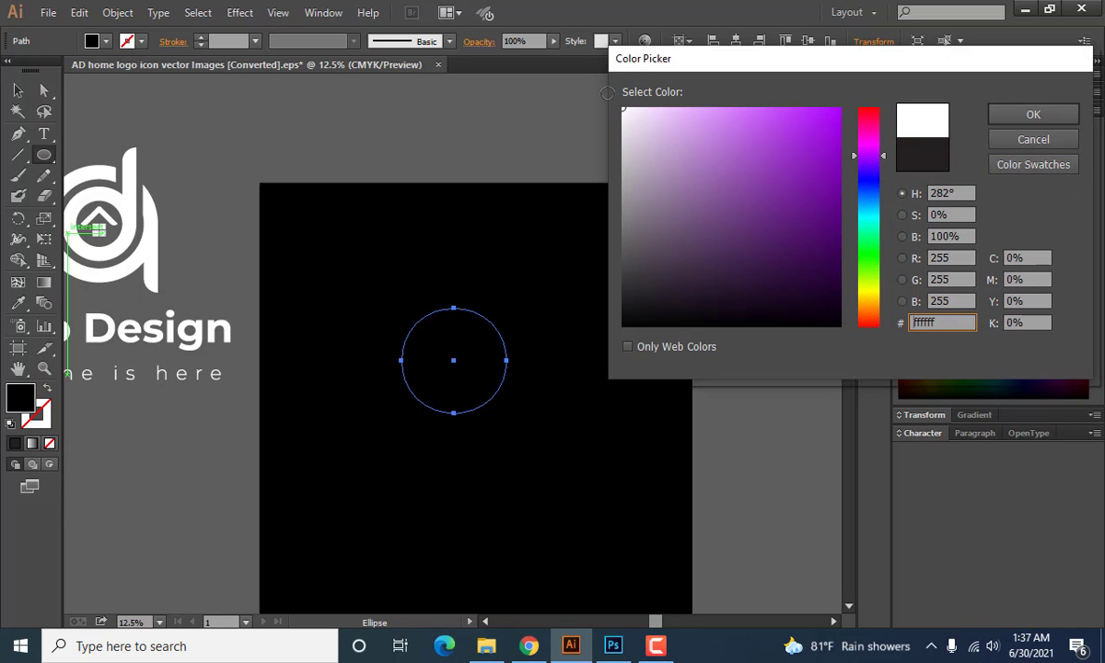
click(1004, 115)
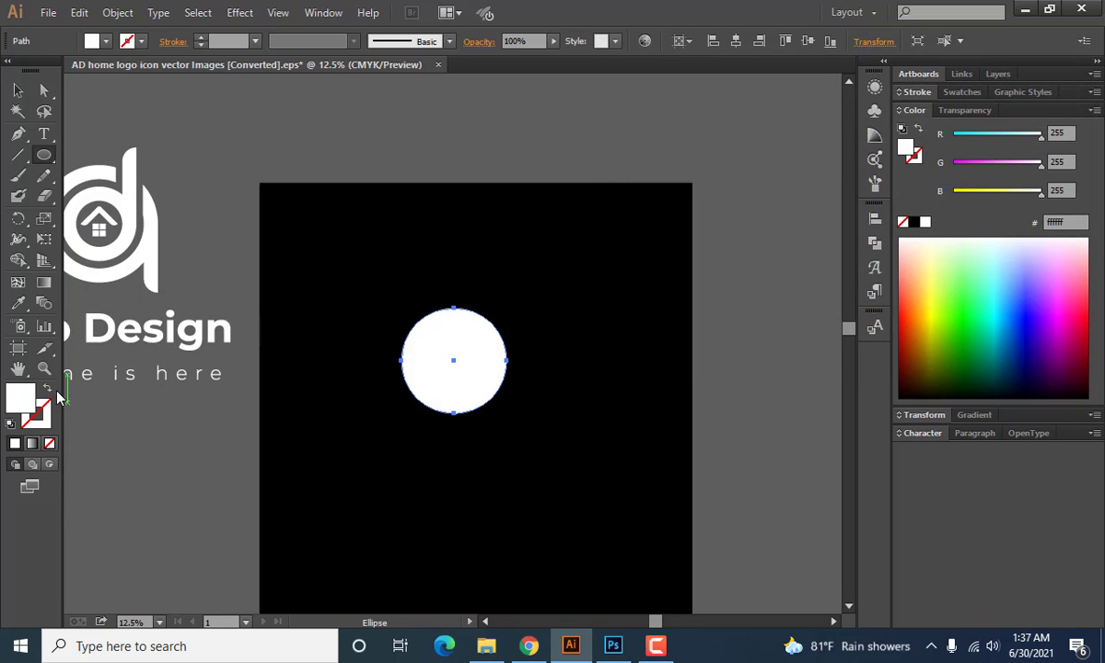
click(48, 390)
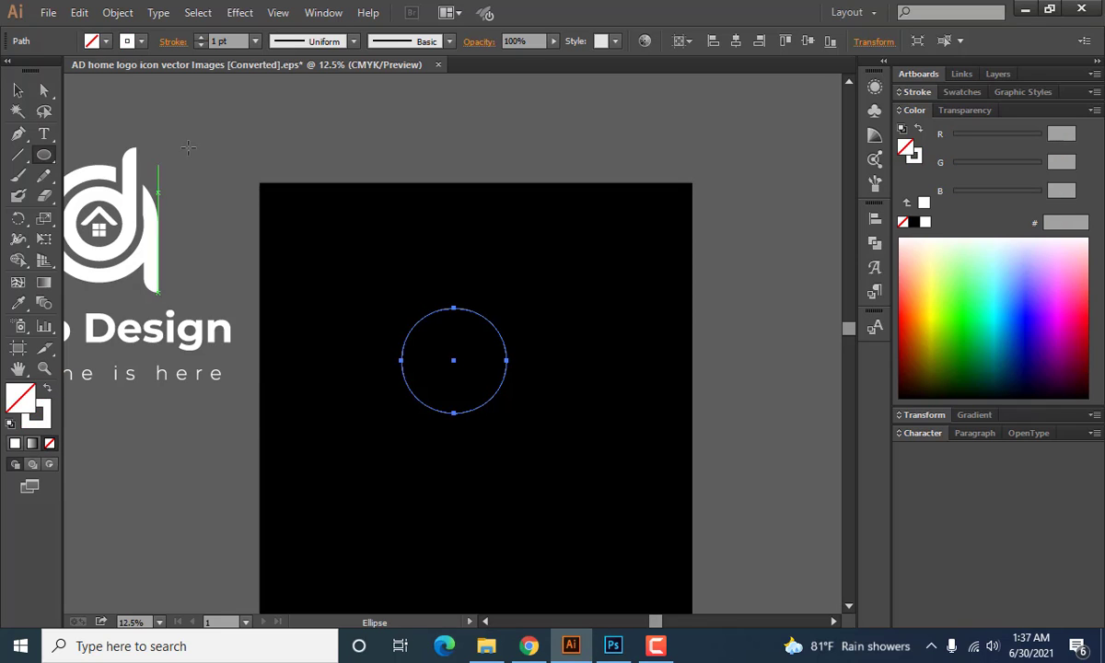
Increase the circle's stroke weight to 81 pt.
click(200, 41)
click(200, 41)
click(200, 41)
click(200, 40)
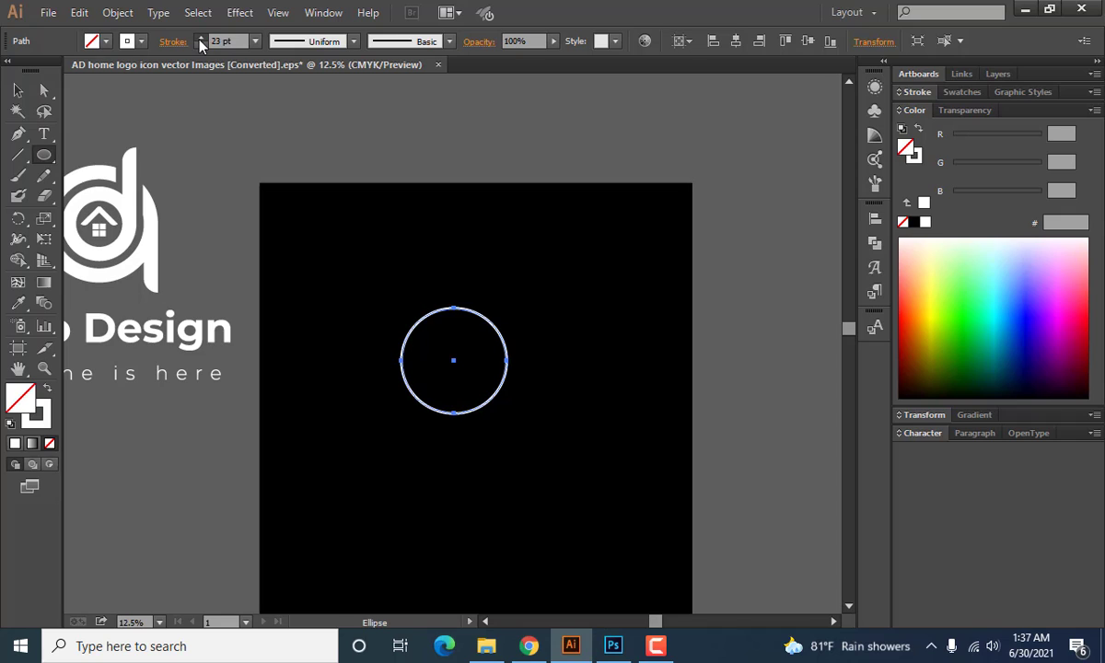
click(200, 41)
click(200, 41)
click(200, 41)
click(199, 41)
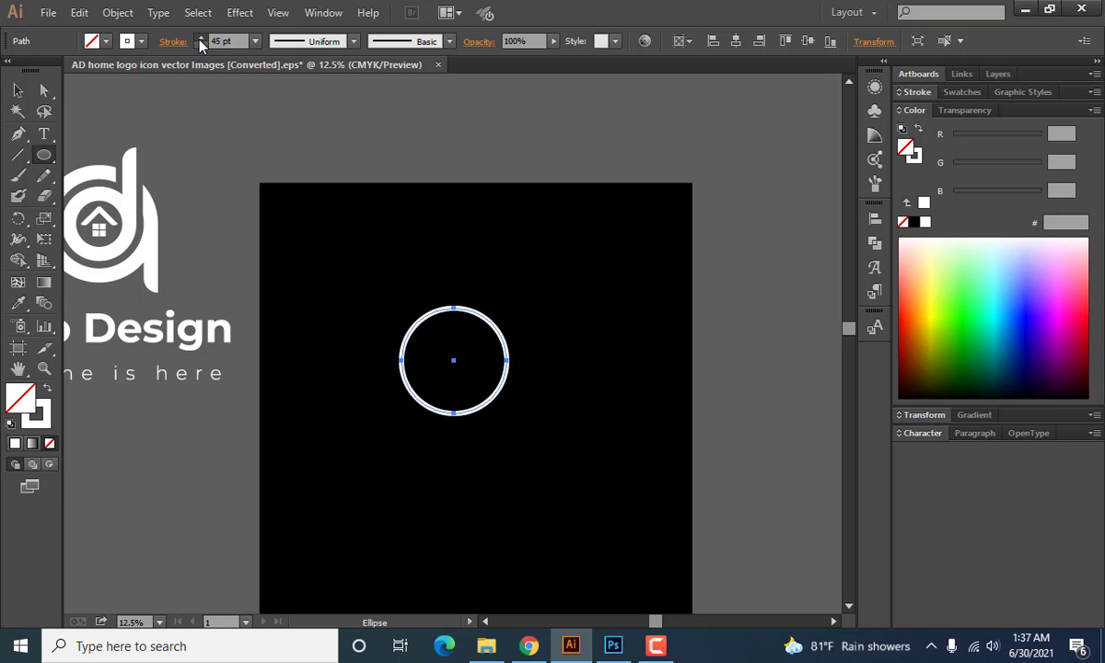
click(200, 41)
click(200, 41)
click(200, 41)
click(200, 41)
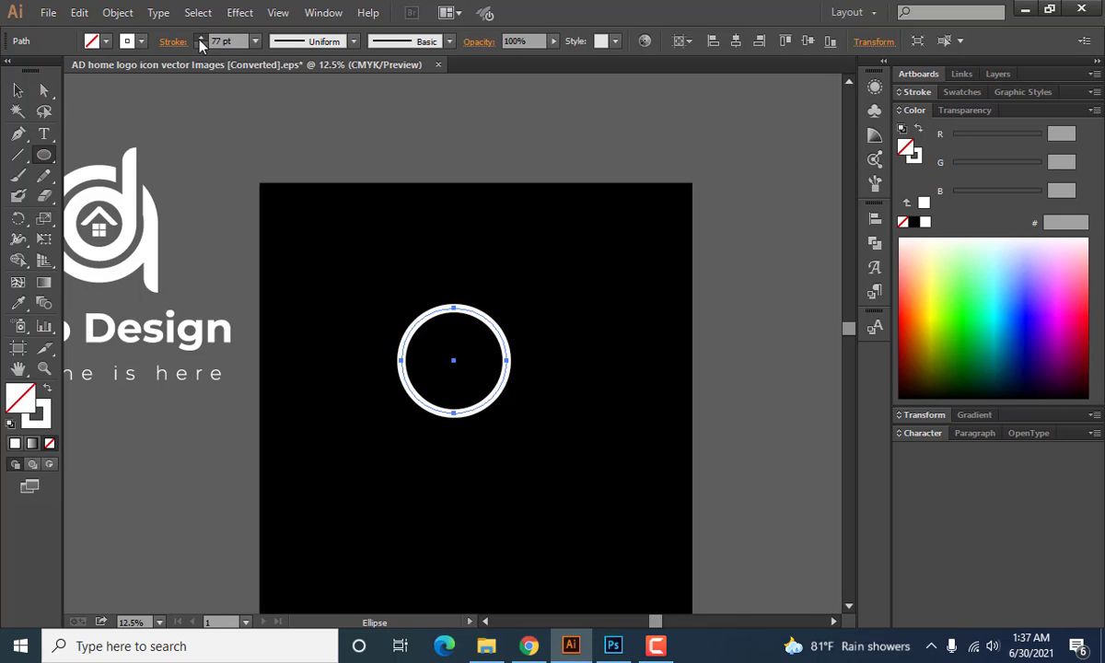
click(200, 40)
click(330, 154)
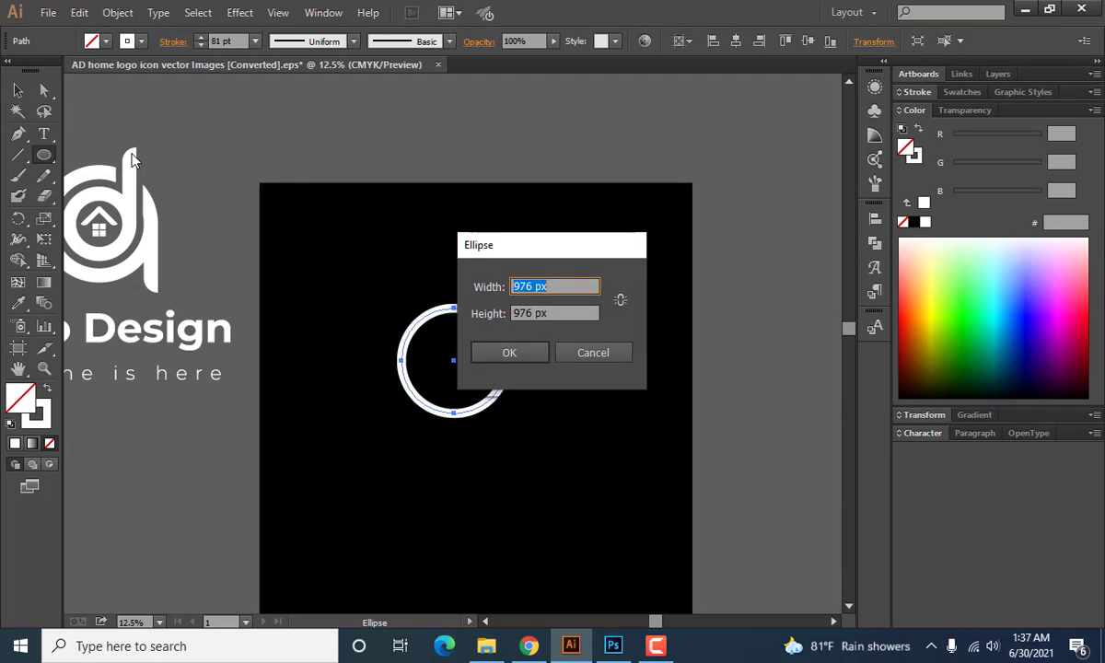
click(589, 357)
Enlarge the circle proportionally and set its stroke weight to 144 pt.
click(20, 92)
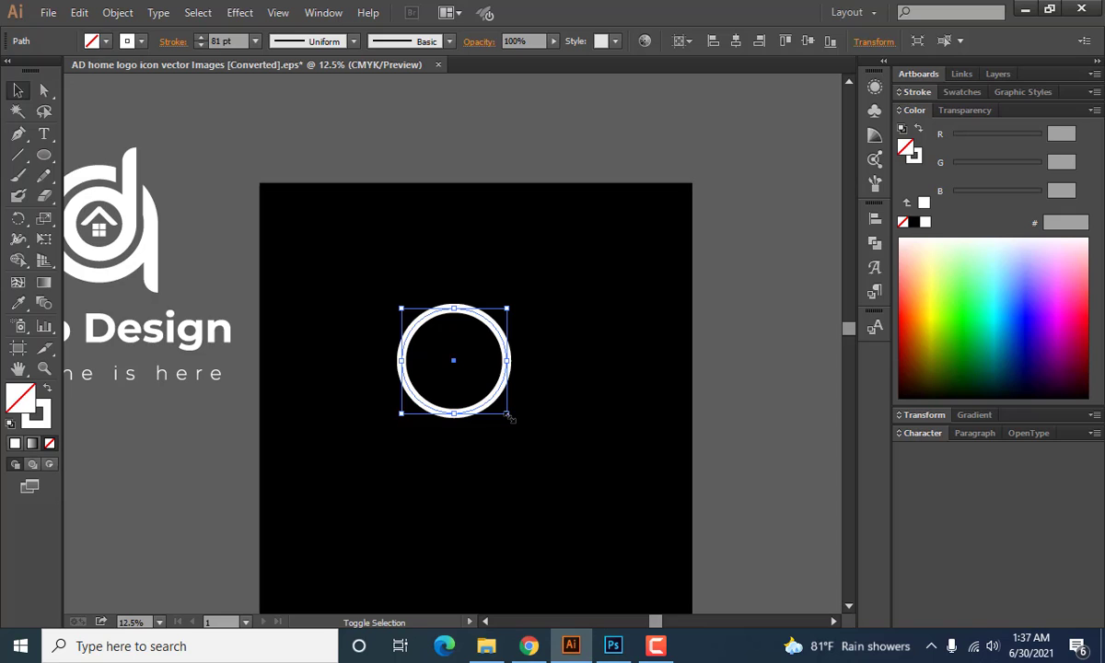
mouse_move(507, 415)
mouse_down()
mouse_move(557, 463)
mouse_move(527, 422)
mouse_move(533, 442)
mouse_up()
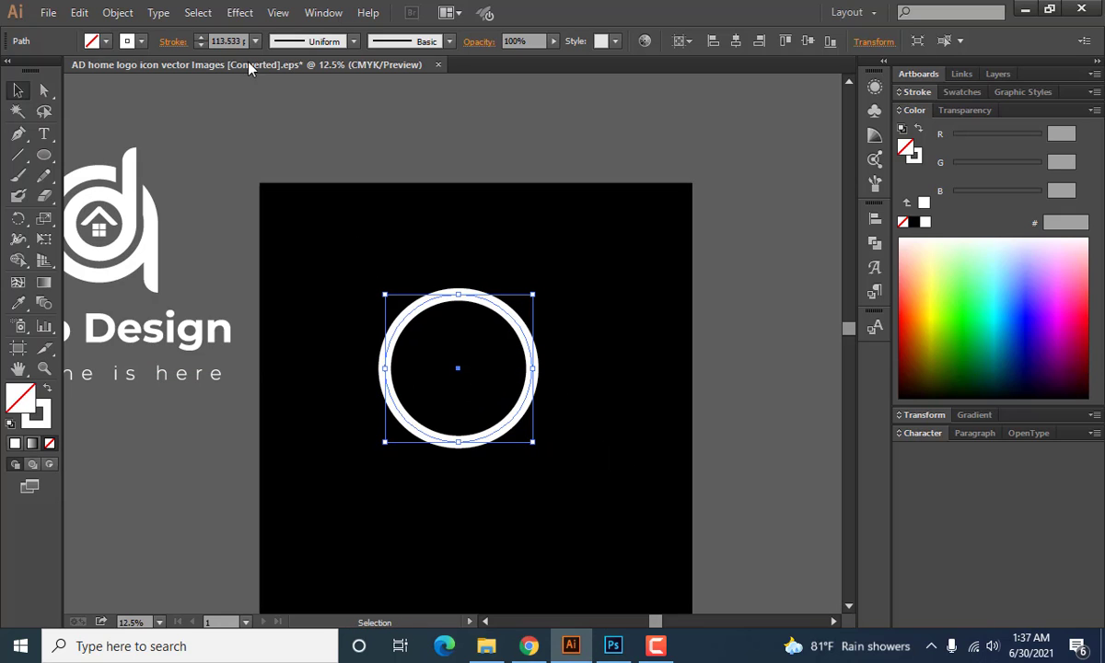
click(228, 40)
key(Up)
key(Up)
key(Up)
key(Up)
key(Up)
key(Up)
key(Up)
key(Up)
key(Up)
key(Up)
key(Up)
key(Up)
key(Up)
key(Up)
key(Up)
key(Up)
key(Up)
key(Up)
key(Up)
key(Up)
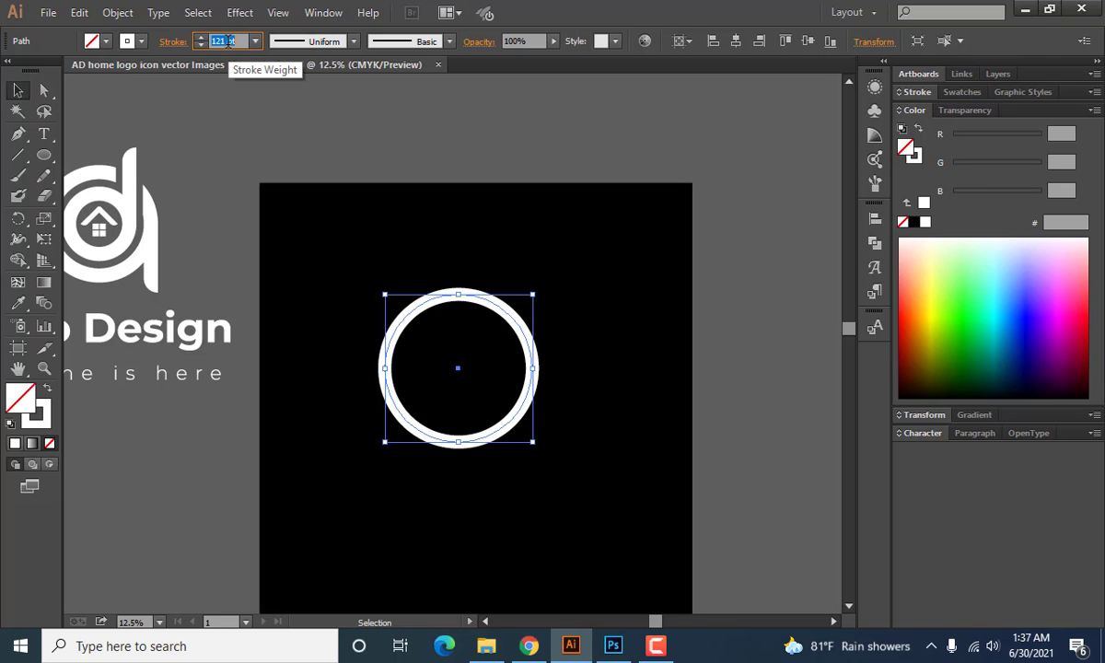
key(Down)
key(Down)
key(Down)
key(Down)
key(Down)
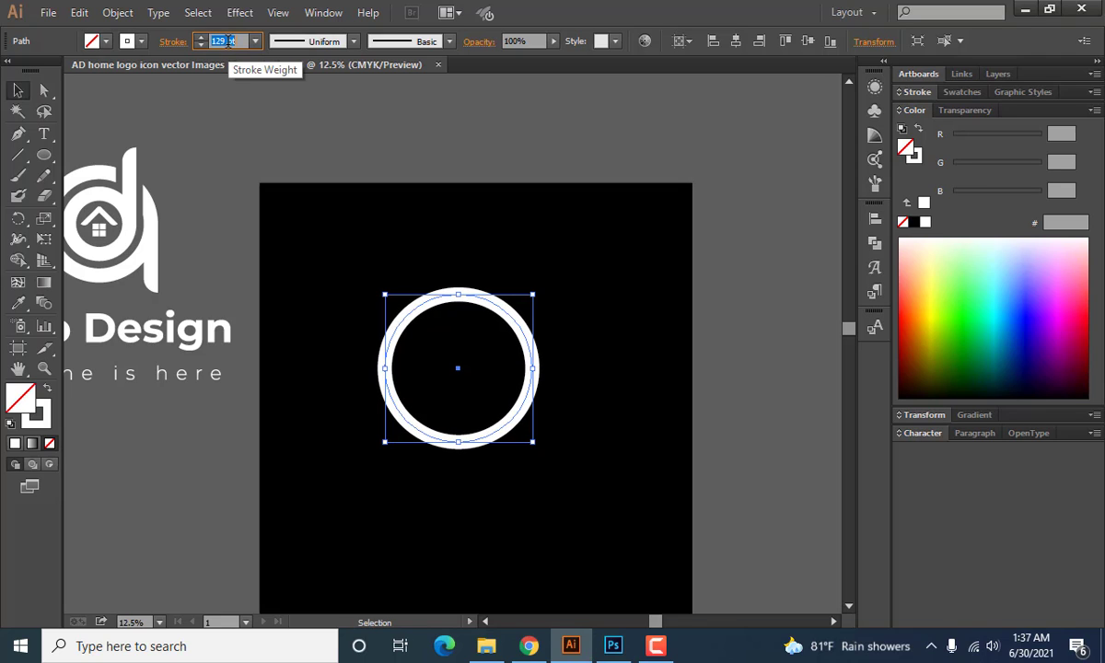
key(Up)
key(Up)
key(Up)
key(Up)
key(Up)
key(Up)
key(Up)
key(Up)
key(Up)
key(Up)
key(Up)
key(Up)
key(Up)
key(Up)
key(Up)
key(Up)
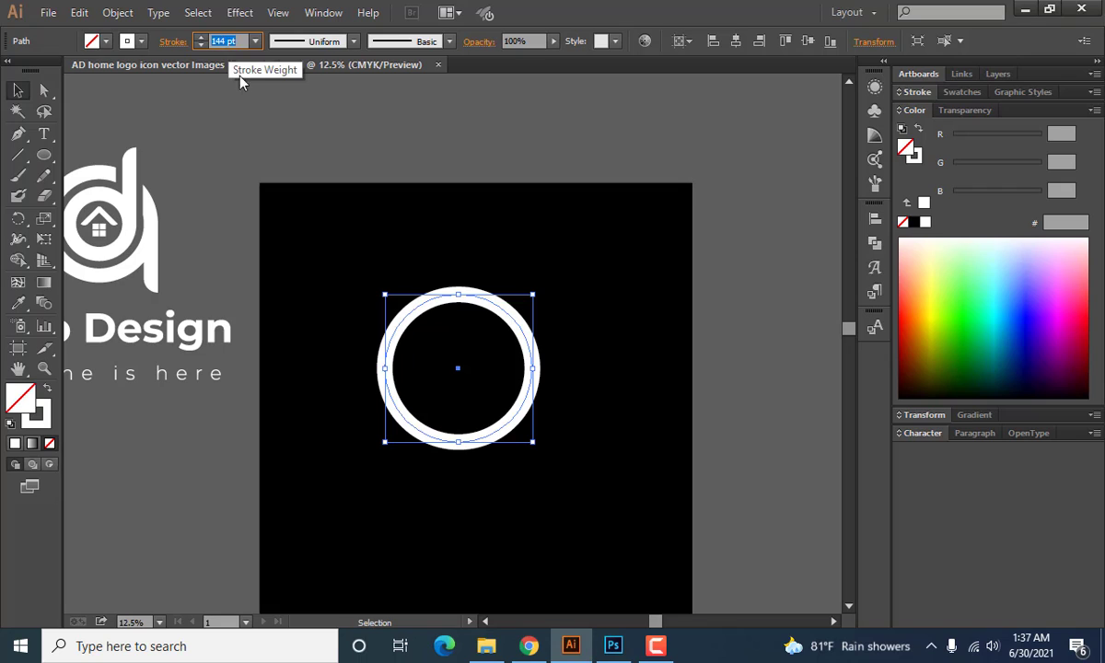
click(388, 127)
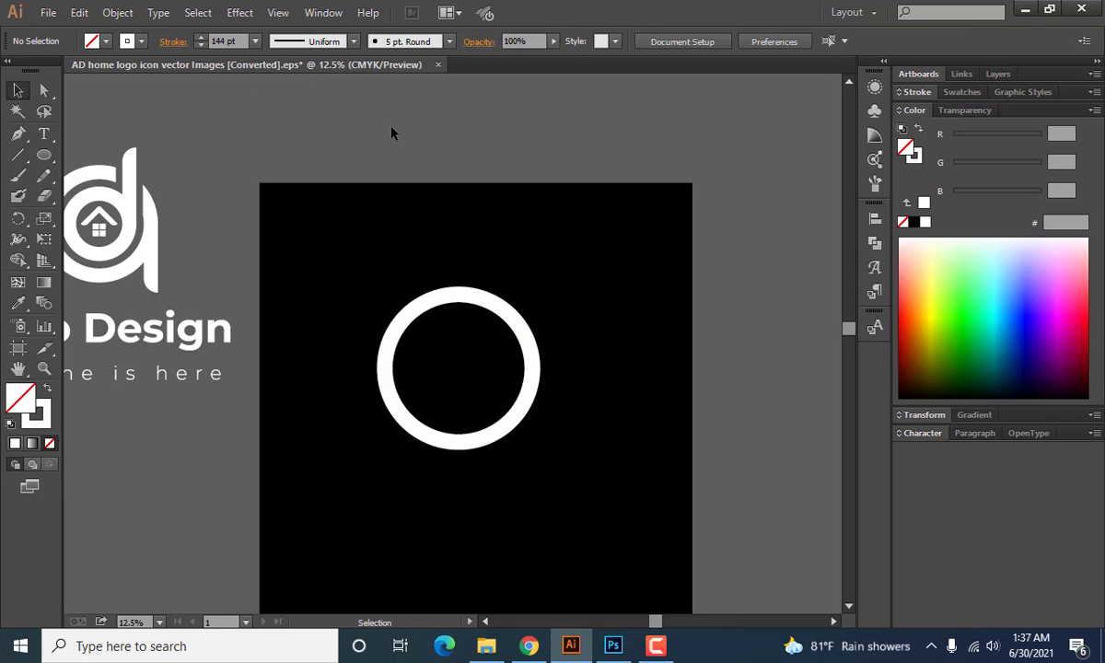
Draw a vertical line from the circle's rightmost point down past its lower edge, forming the stem of the letter.
click(19, 156)
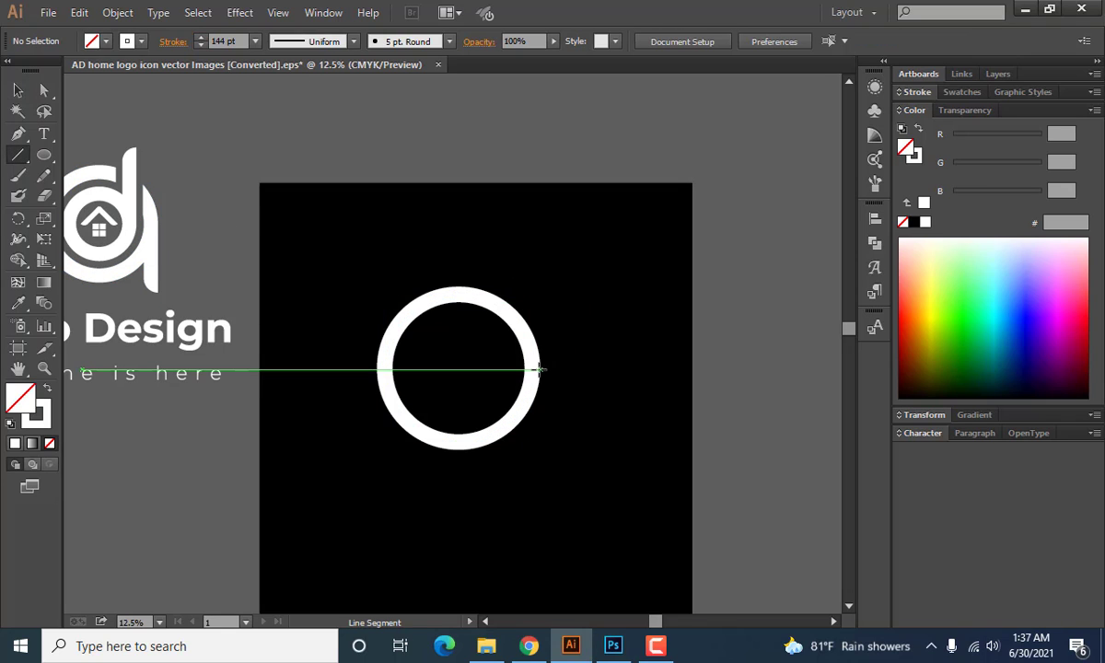
mouse_move(532, 369)
mouse_down()
mouse_move(532, 517)
mouse_move(532, 477)
mouse_up()
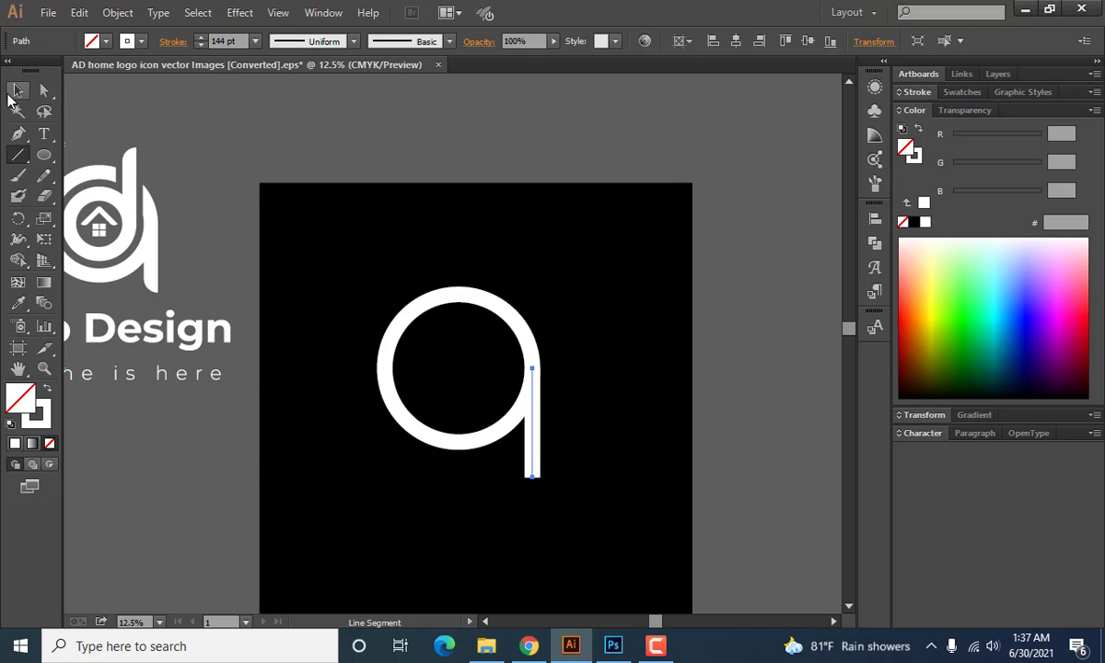
click(13, 94)
click(292, 141)
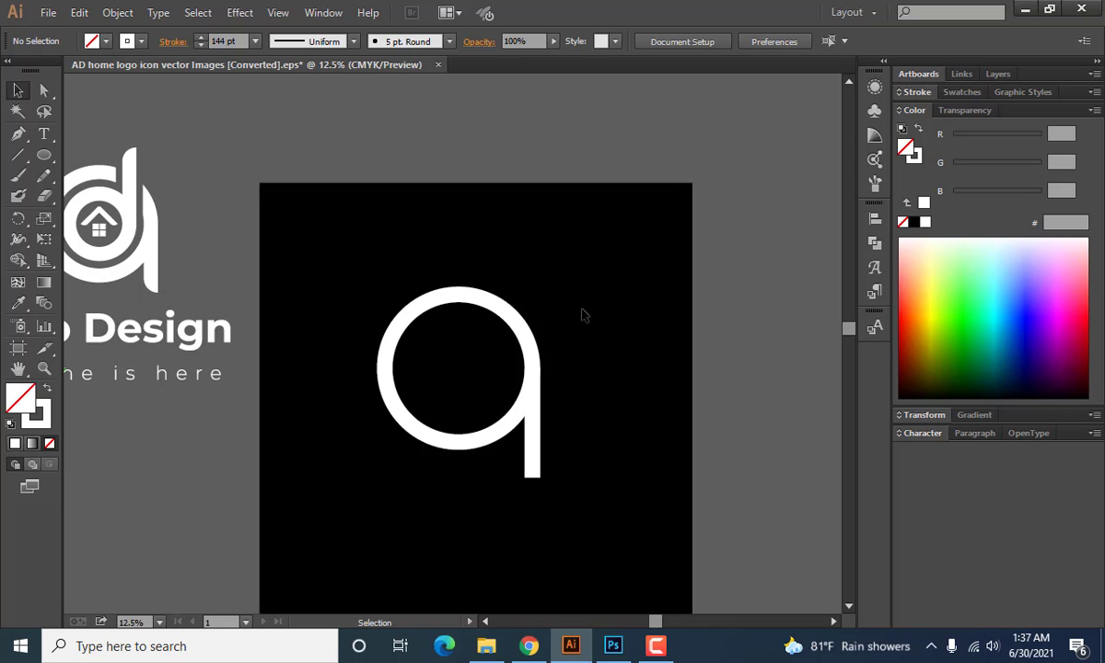
drag(588, 311, 488, 382)
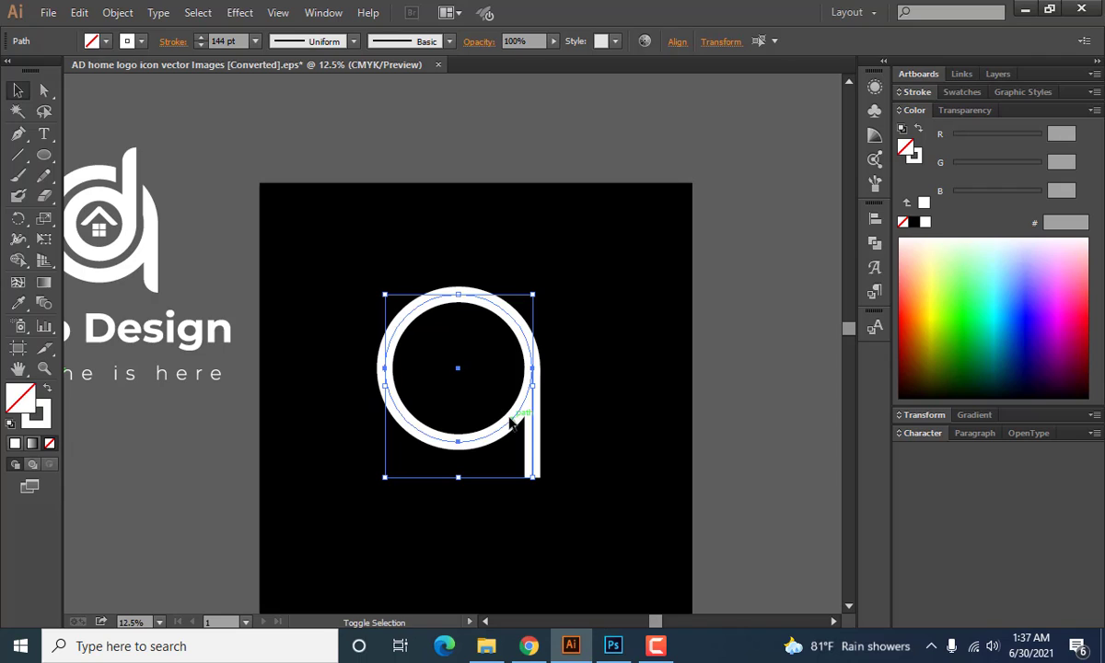
shift+click(516, 424)
drag(349, 241, 602, 483)
shift+click(532, 430)
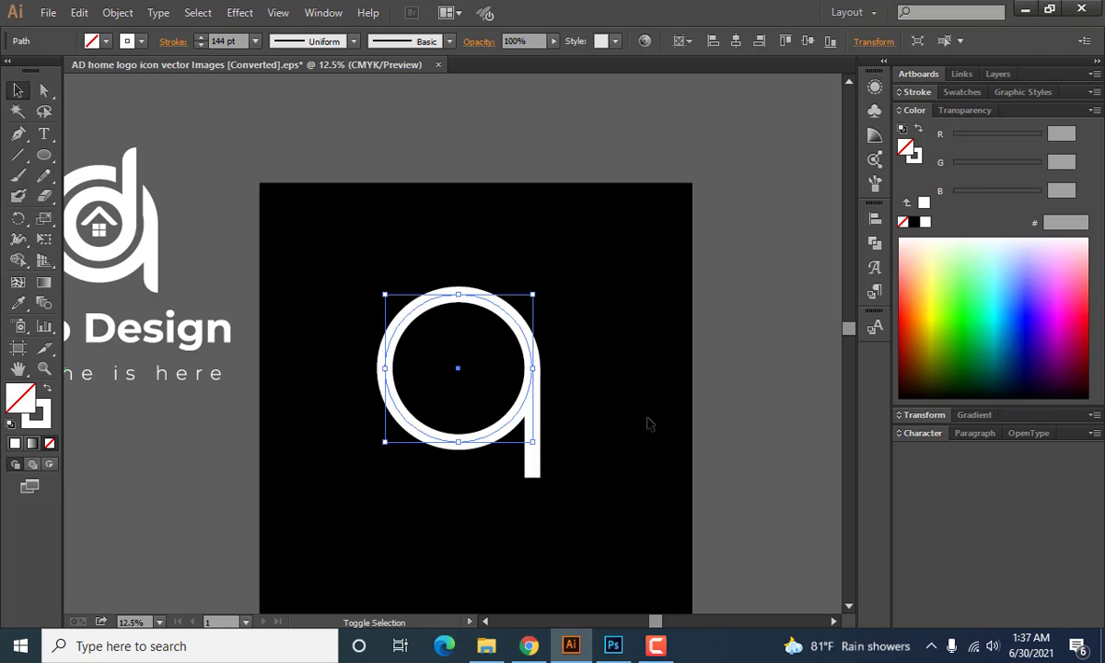
click(628, 412)
click(534, 433)
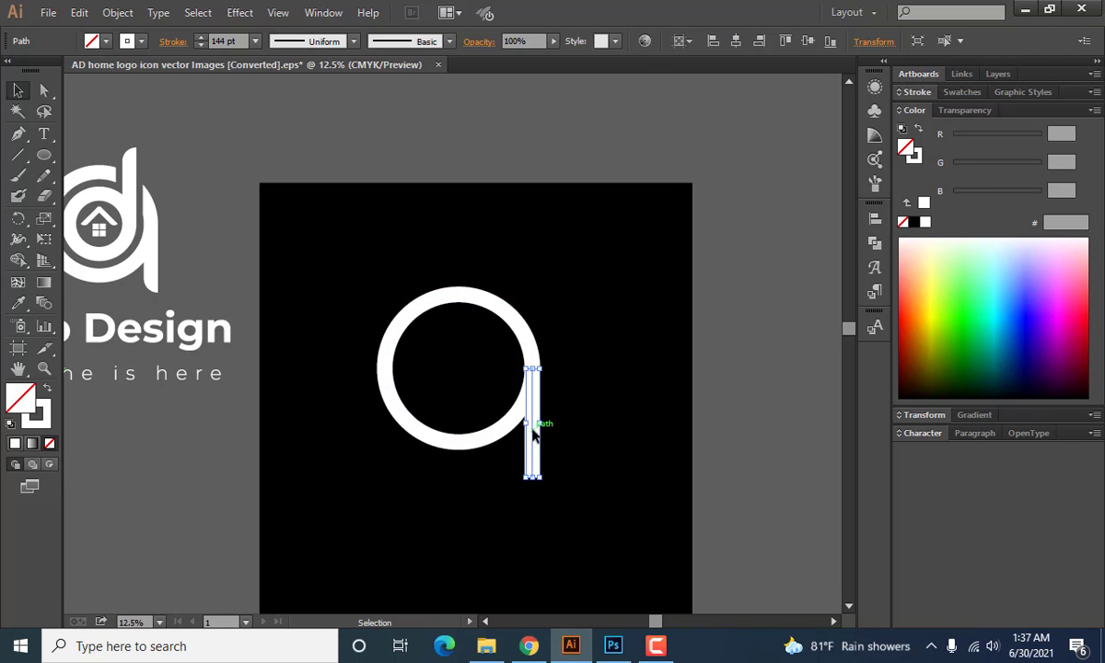
shift+click(506, 425)
click(629, 381)
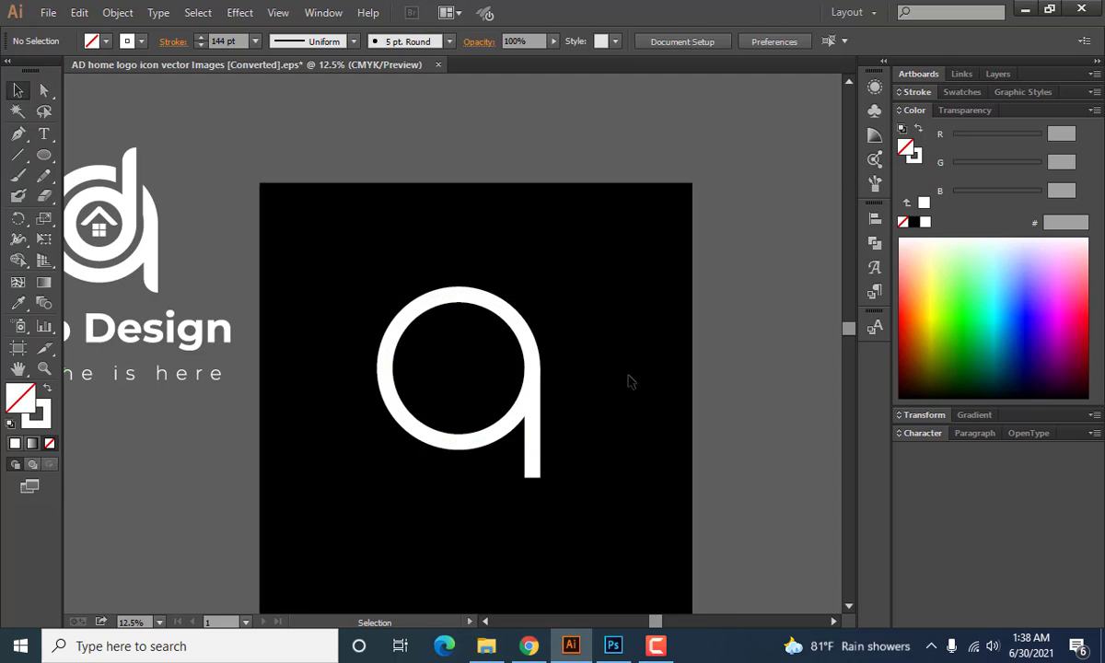
Place a copy of the circle and stem outside the artboard, to its right.
scroll(494, 389, up, 1)
scroll(493, 389, down, 2)
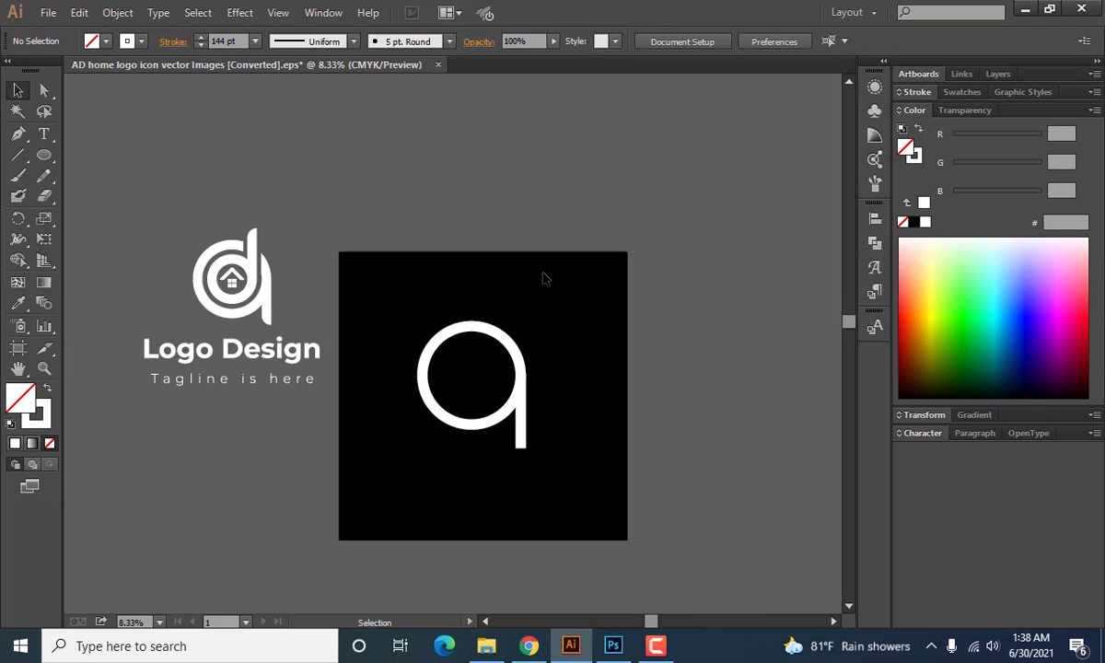
drag(413, 272, 575, 452)
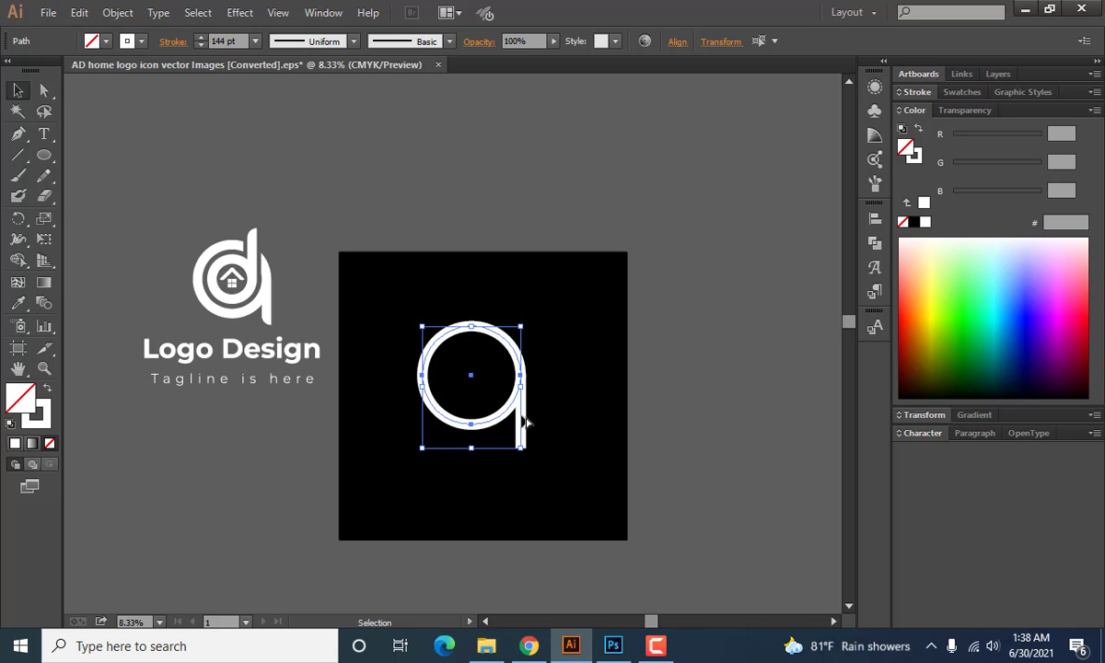
drag(525, 421, 760, 309)
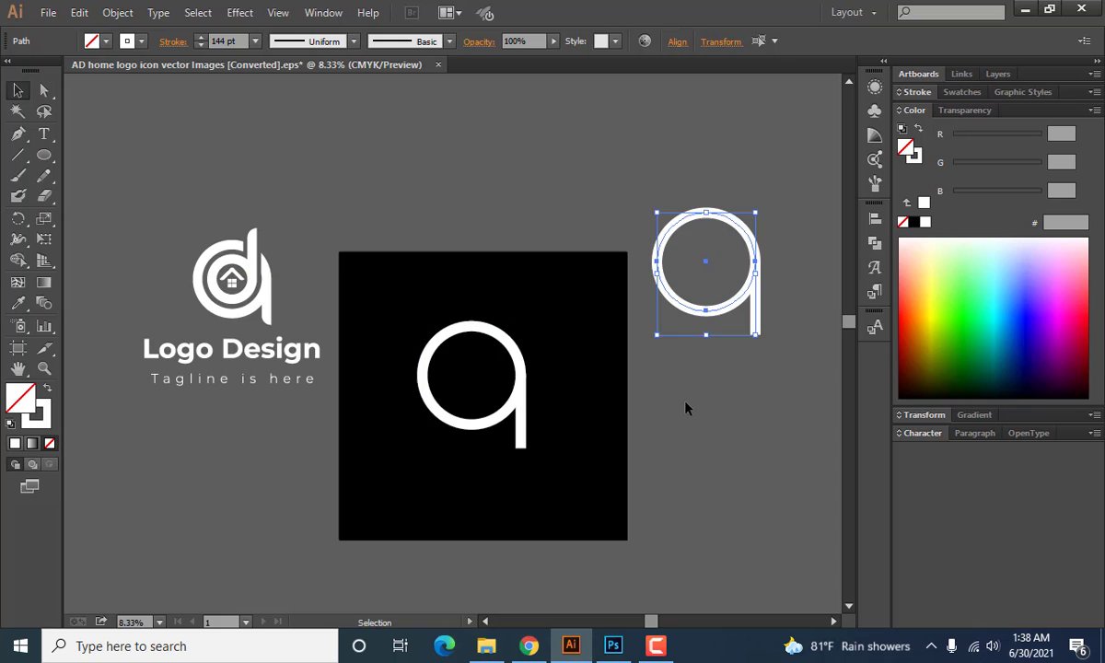
click(686, 408)
Expand the fill and stroke of the circle and stem on the artboard into filled shapes.
scroll(501, 414, up, 2)
drag(647, 303, 465, 458)
click(118, 13)
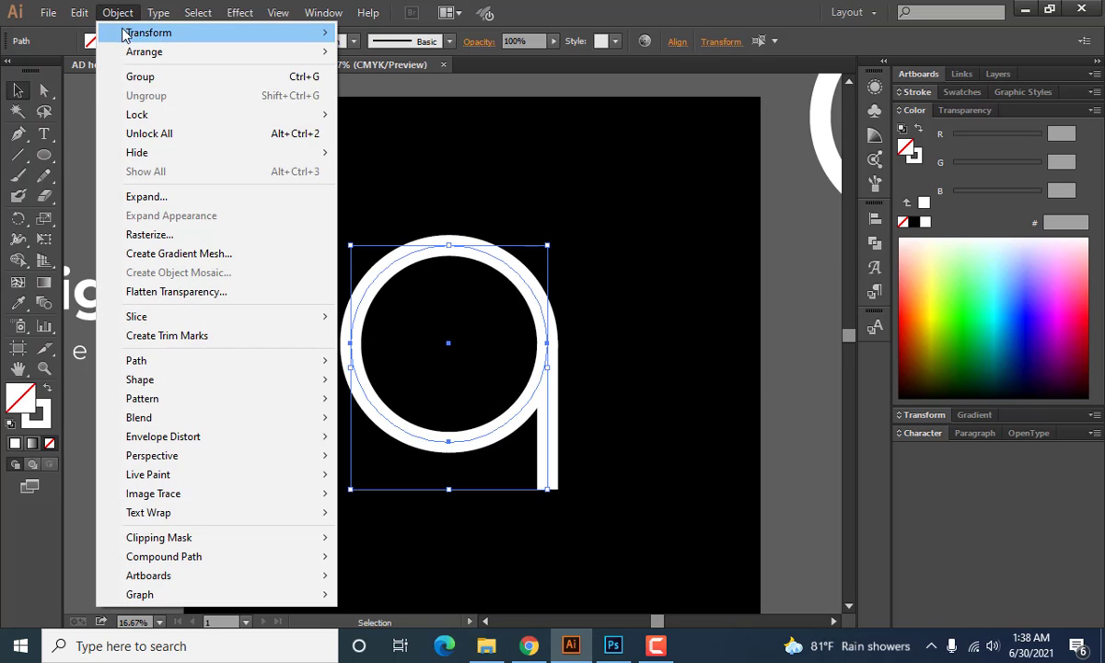
click(158, 196)
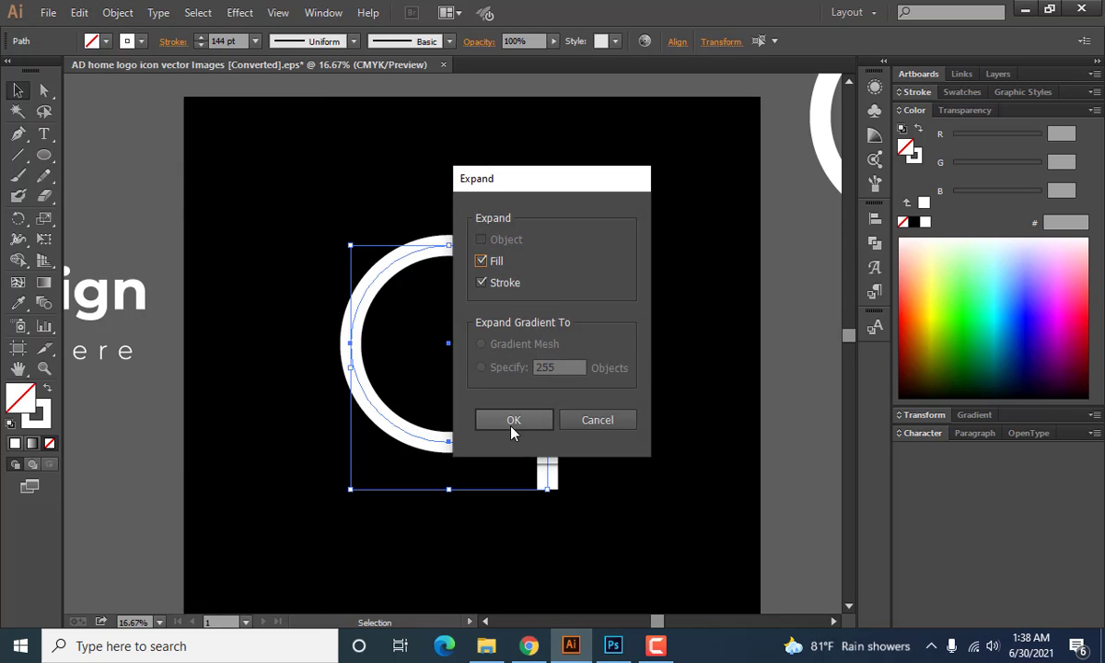
click(513, 426)
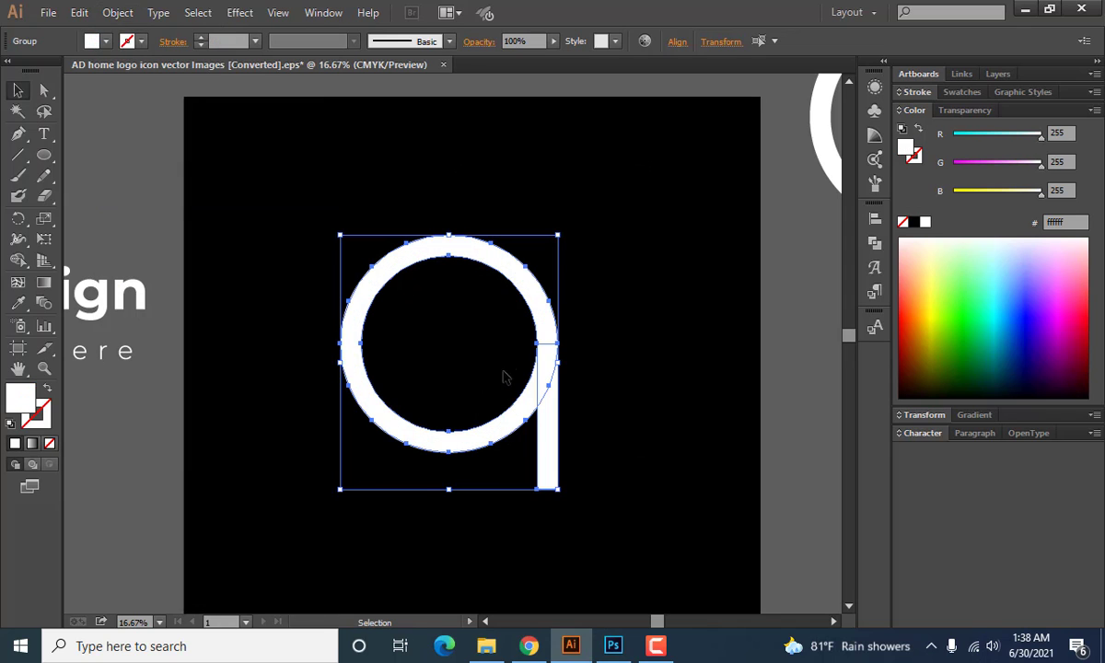
scroll(509, 367, down, 2)
scroll(502, 366, up, 2)
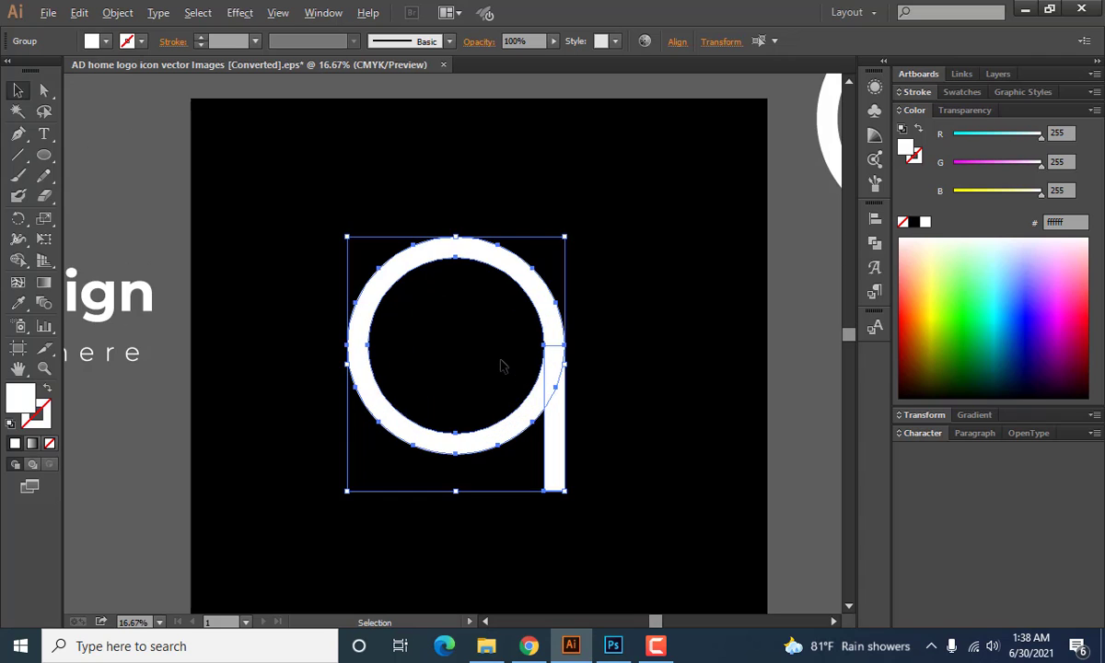
click(505, 402)
scroll(498, 401, down, 1)
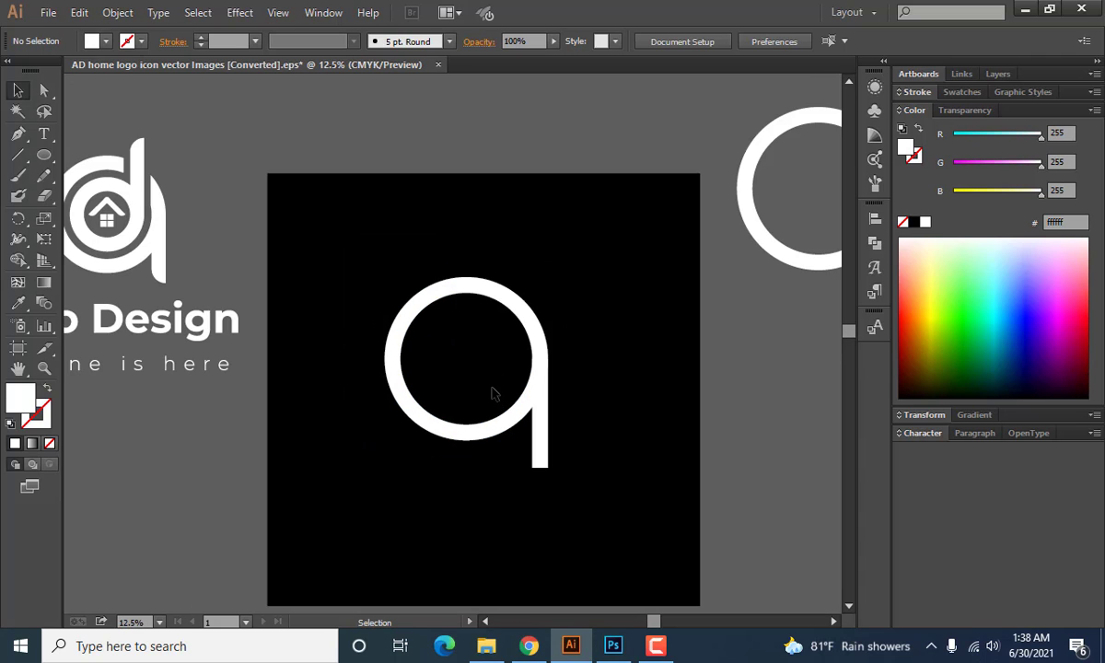
scroll(491, 393, up, 2)
scroll(552, 433, down, 2)
Round the lower-left corner of the stem's bottom end with a 144 px corner radius.
click(594, 433)
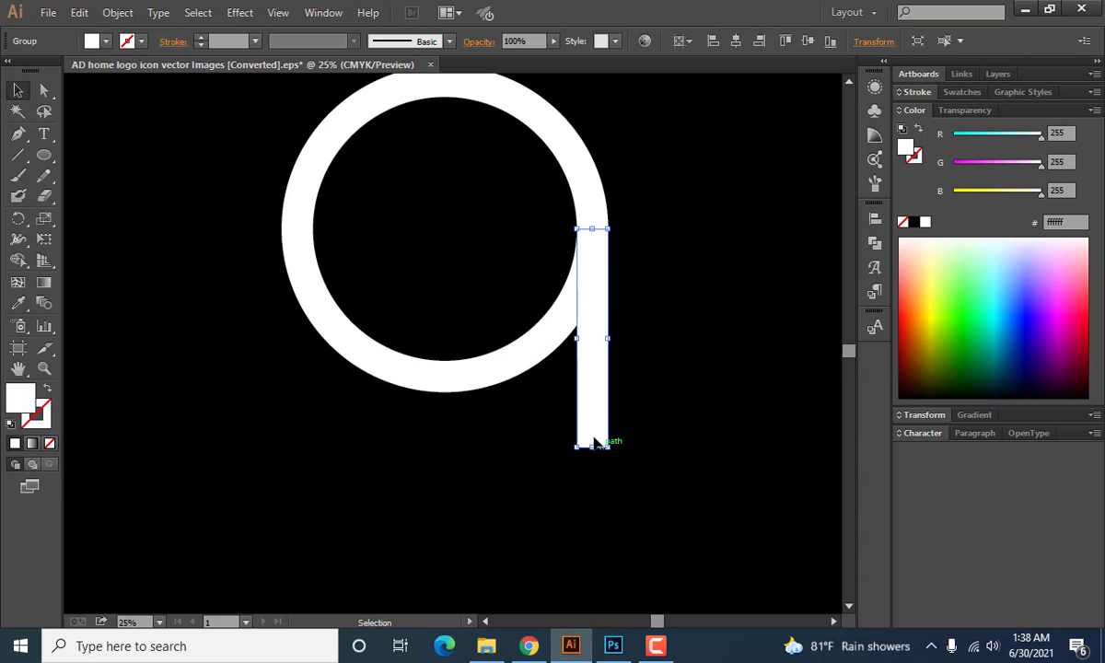
scroll(594, 440, up, 4)
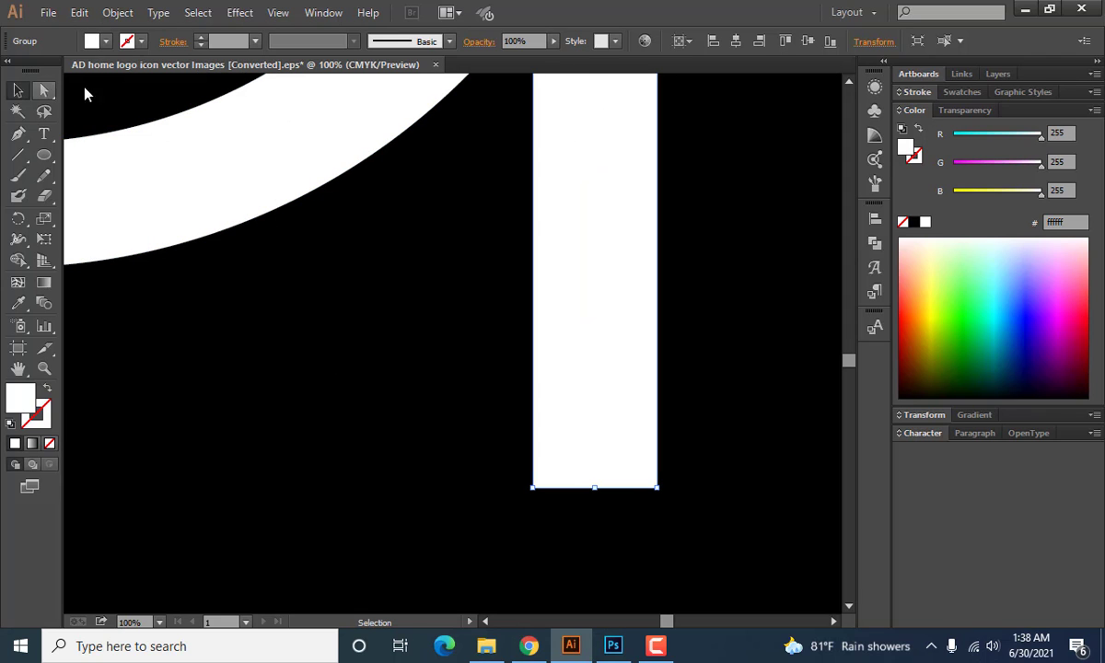
click(1052, 14)
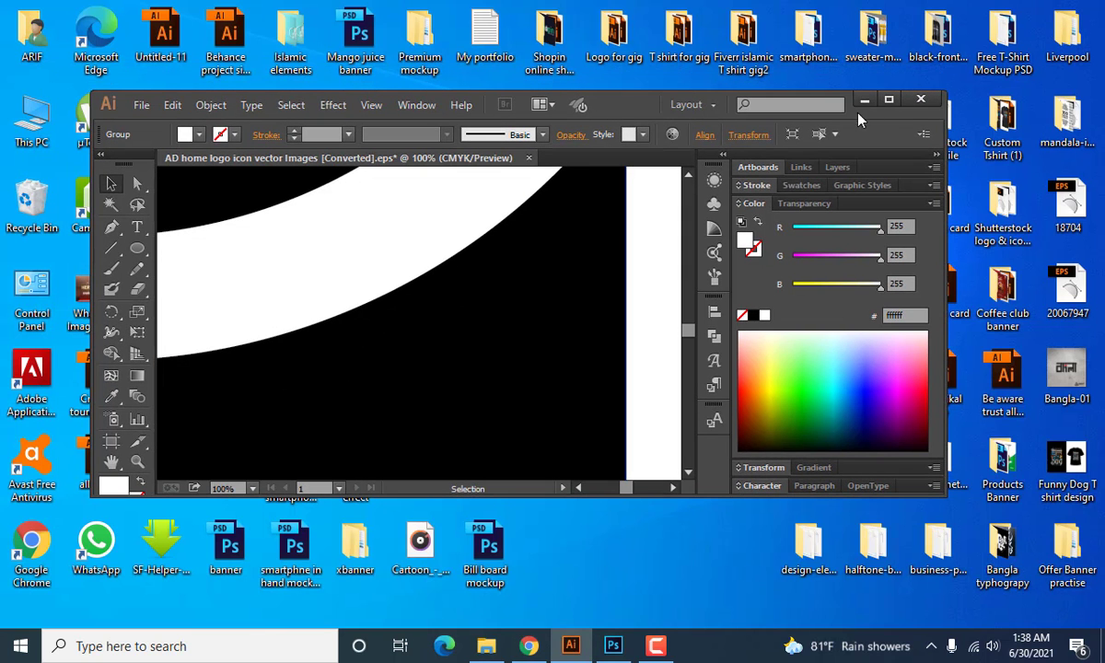
click(888, 104)
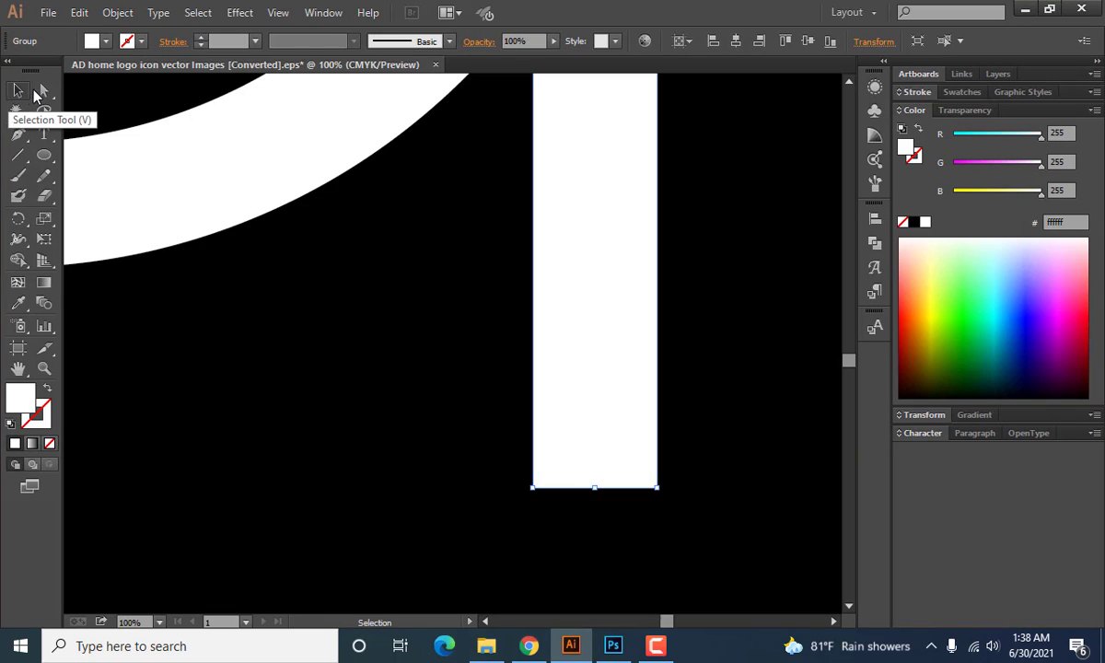
click(44, 90)
scroll(558, 410, down, 3)
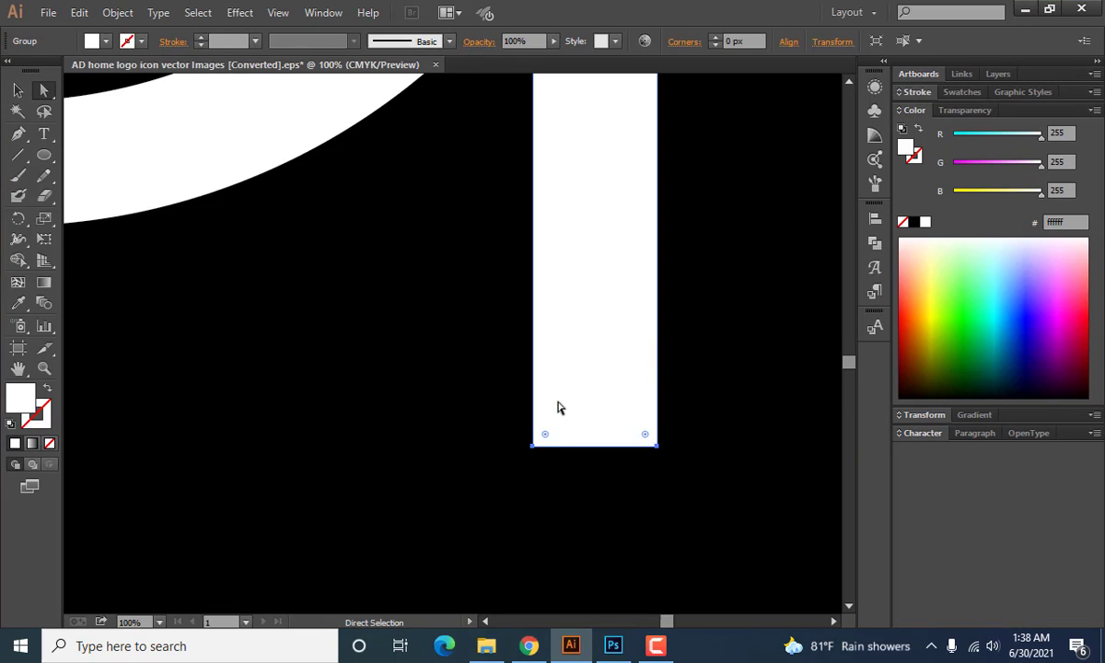
drag(494, 373, 579, 428)
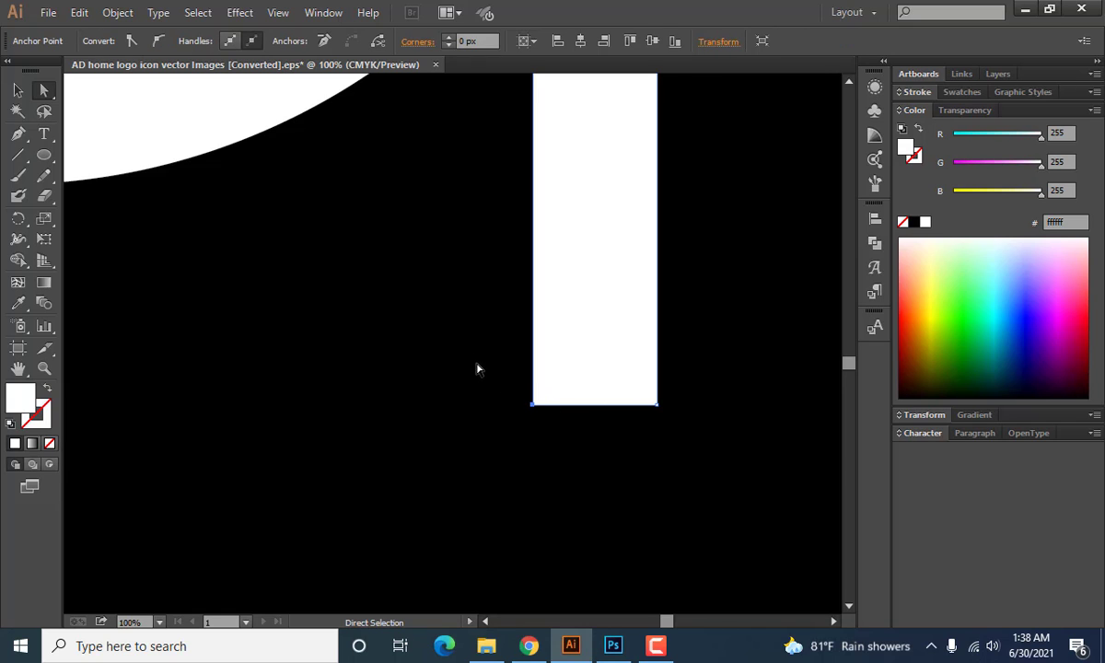
drag(476, 361, 570, 444)
drag(546, 395, 642, 179)
key(ctrl+minus)
scroll(510, 346, down, 3)
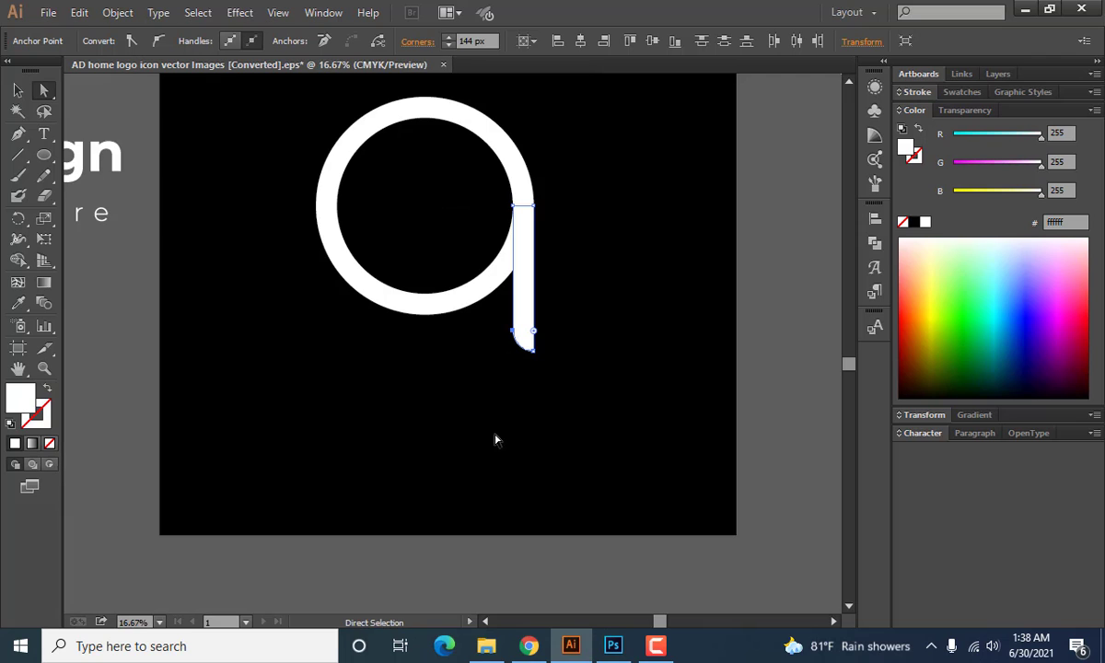
drag(442, 341, 495, 482)
click(487, 372)
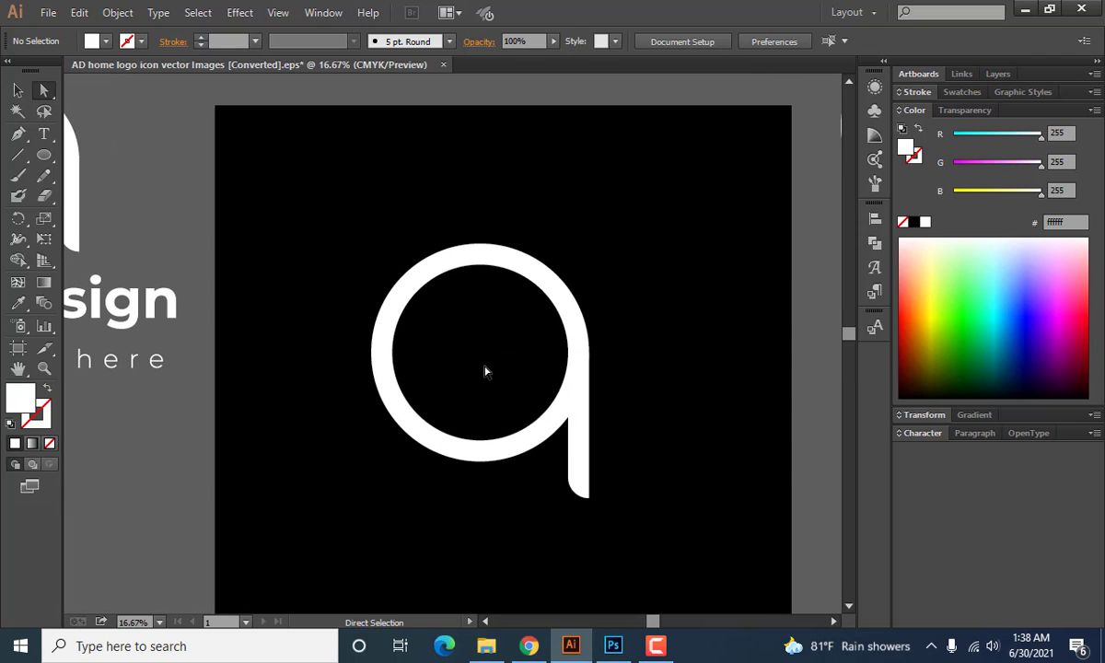
Rotate the stroked circle-and-stem copy beside the artboard by 180° so its stem points upward.
scroll(488, 373, down, 1)
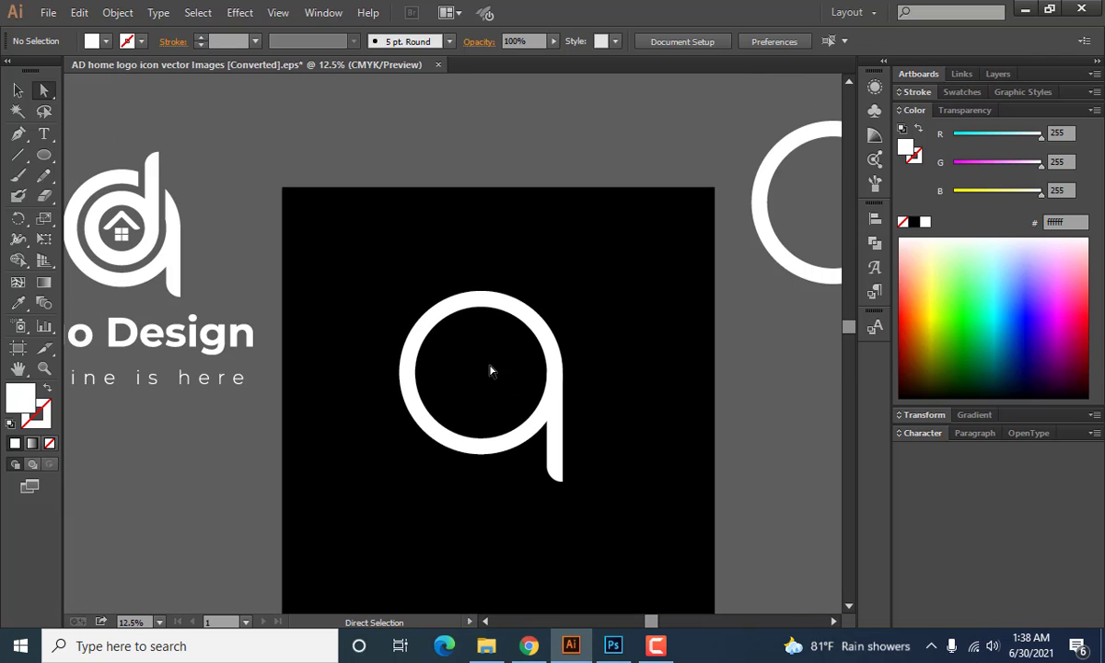
drag(639, 298, 600, 332)
scroll(617, 325, down, 1)
drag(733, 265, 804, 382)
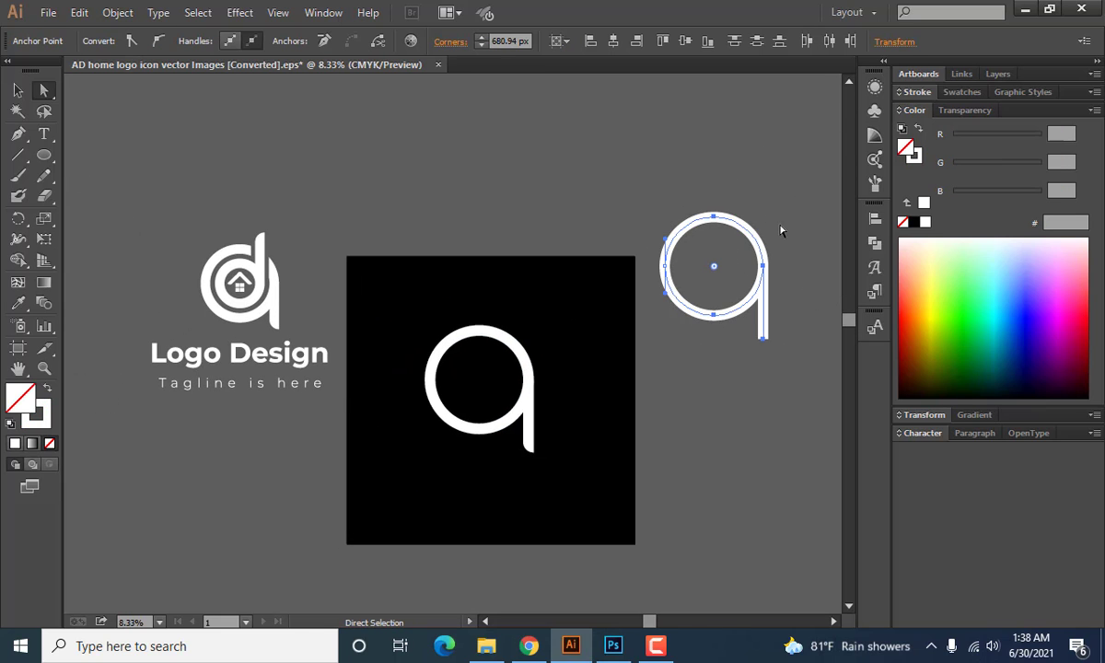
click(17, 90)
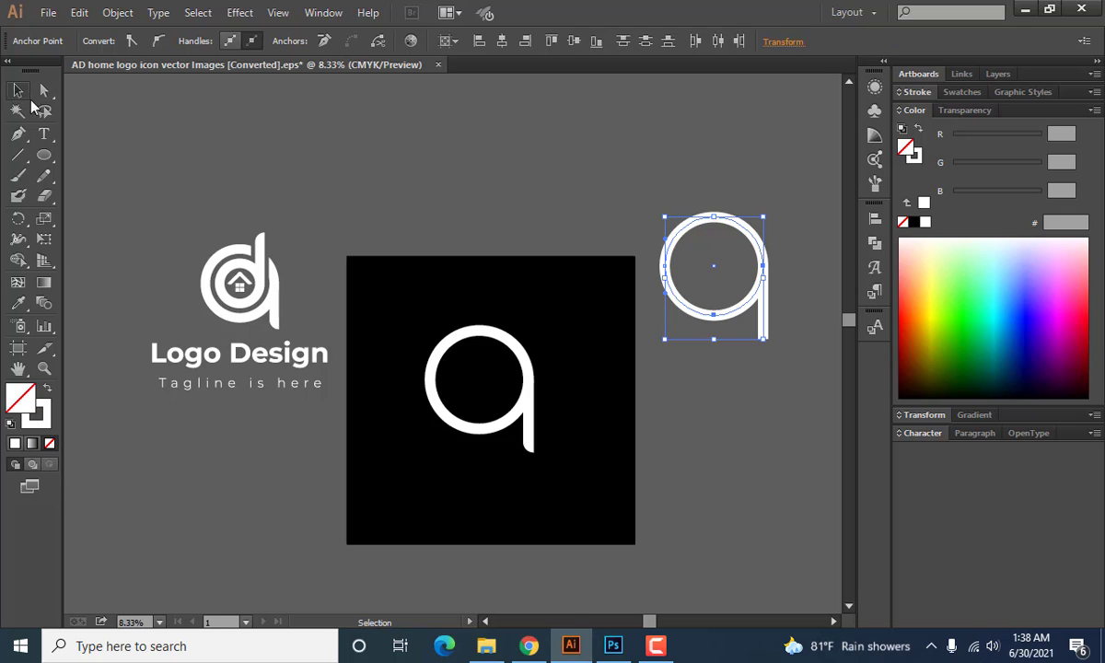
click(596, 184)
drag(657, 204, 798, 367)
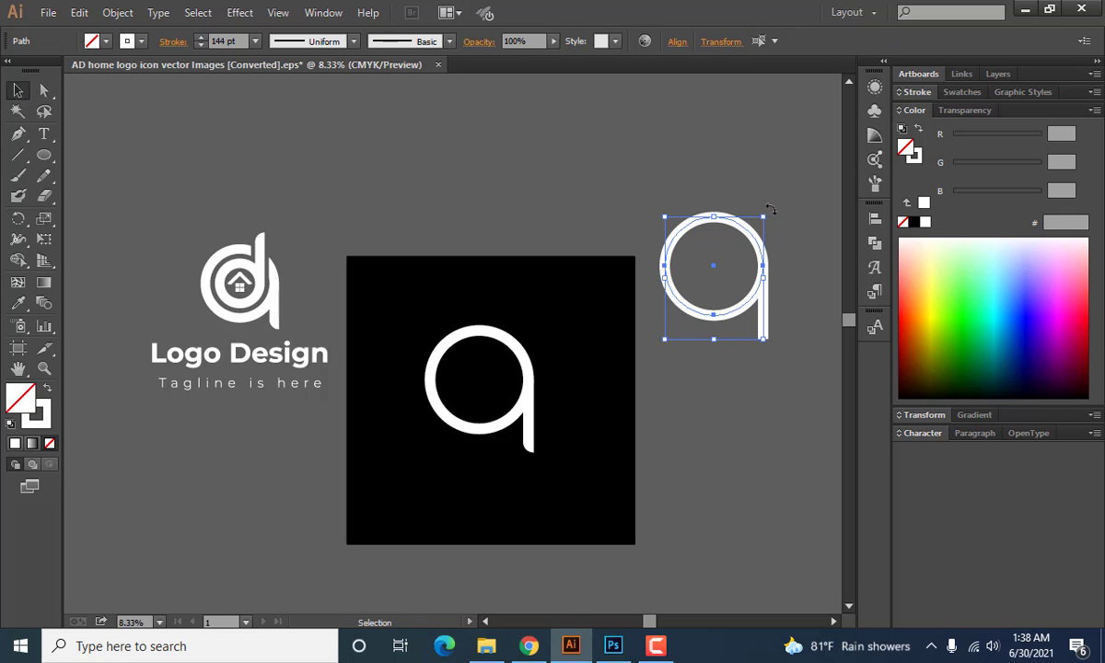
drag(770, 210, 672, 367)
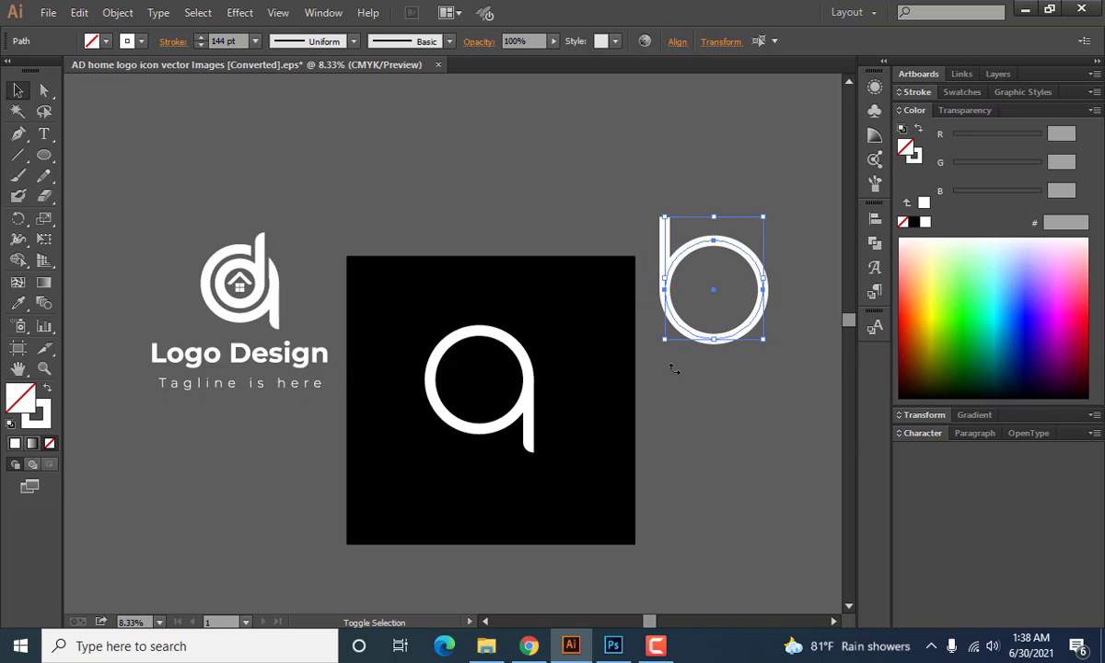
click(667, 189)
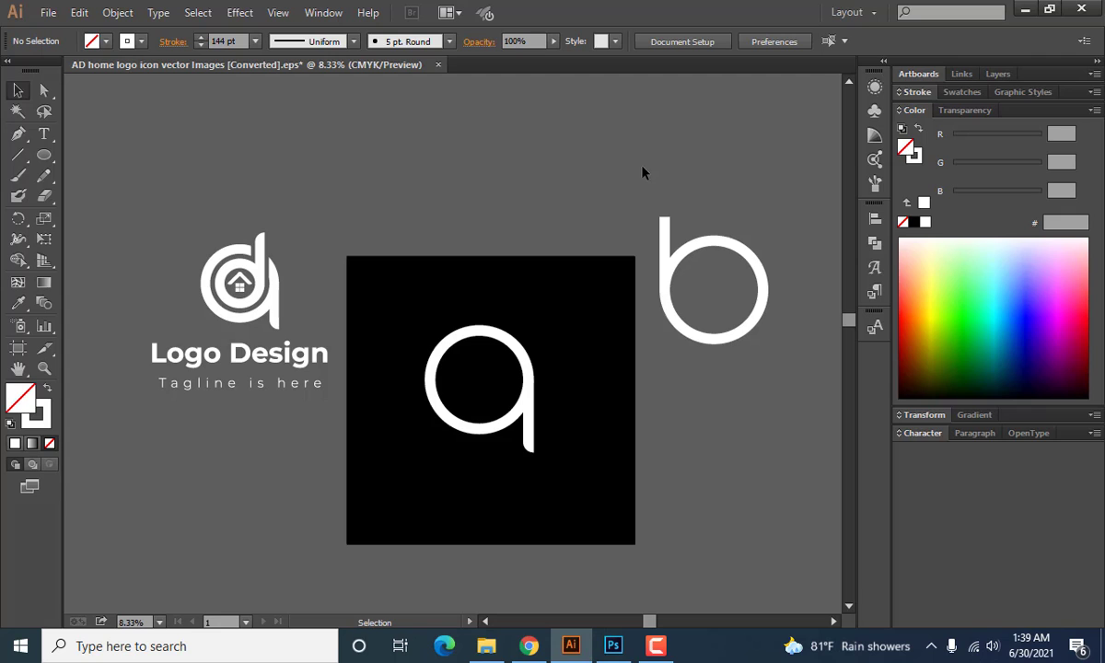
Reflect the rotated copy across the vertical axis so it forms a letter d.
drag(647, 166, 784, 328)
right_click(685, 263)
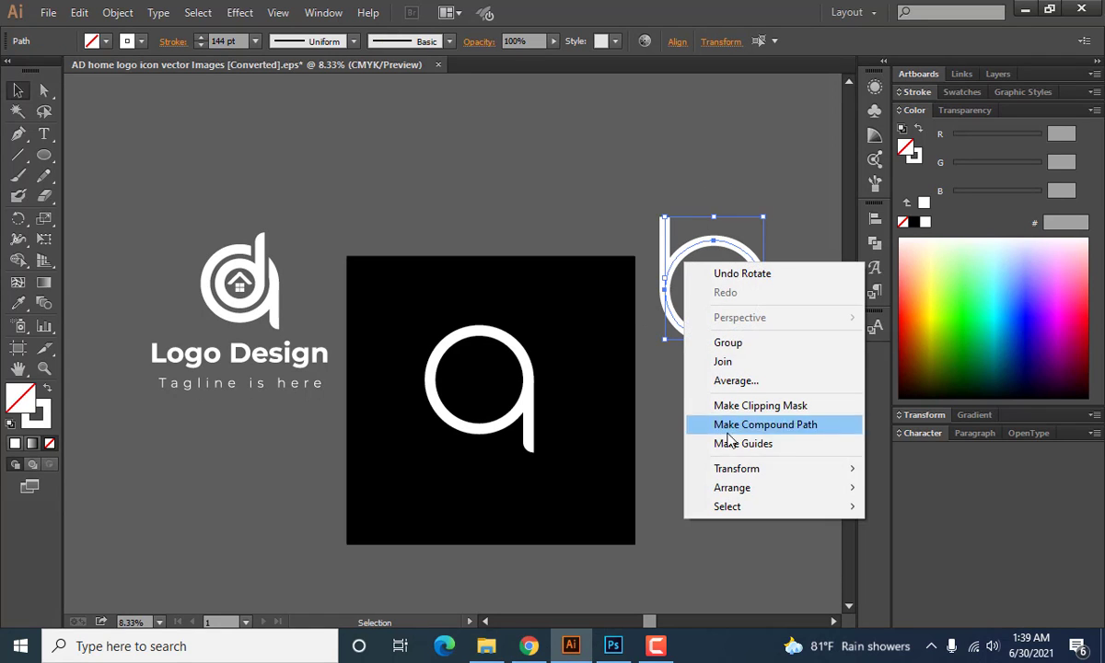
mouse_move(739, 472)
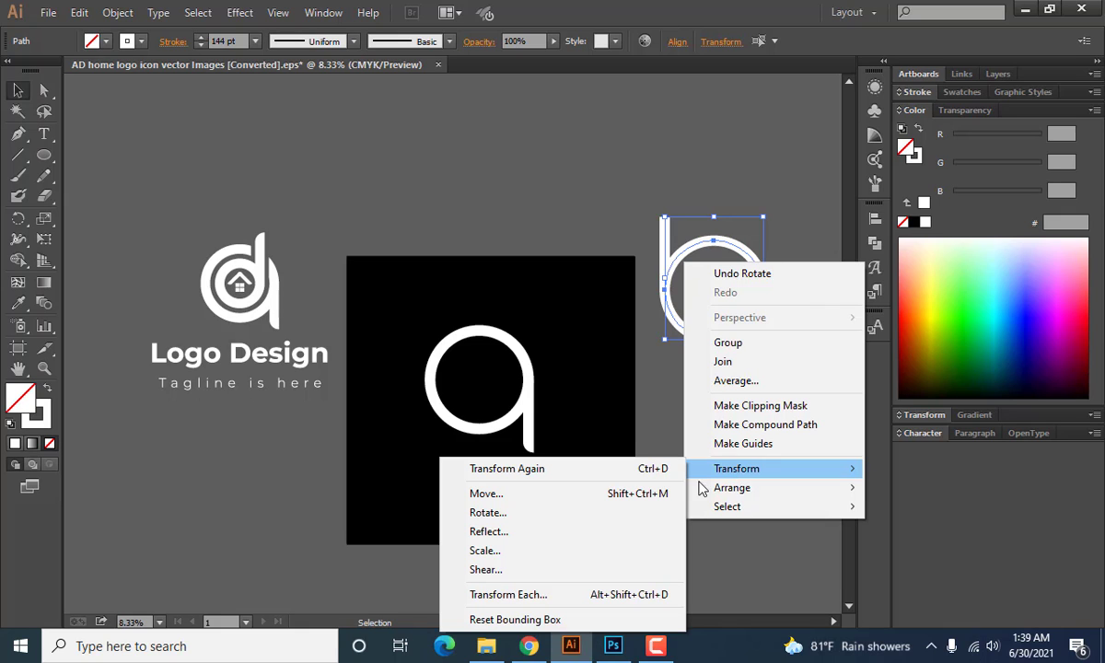
click(543, 531)
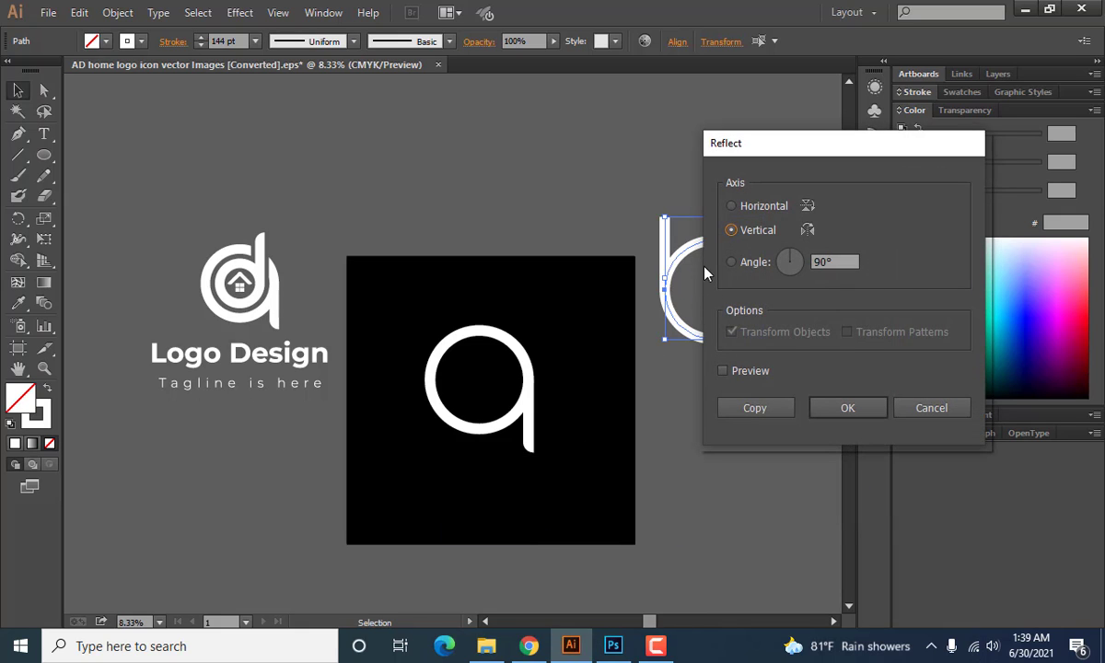
drag(803, 140, 359, 104)
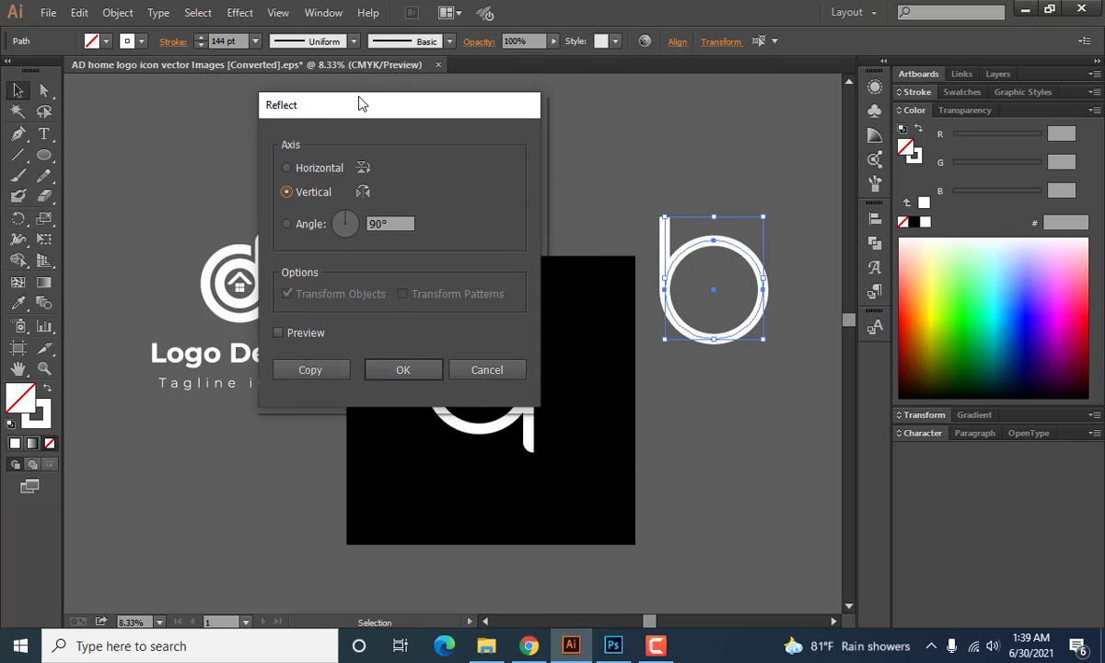
click(279, 333)
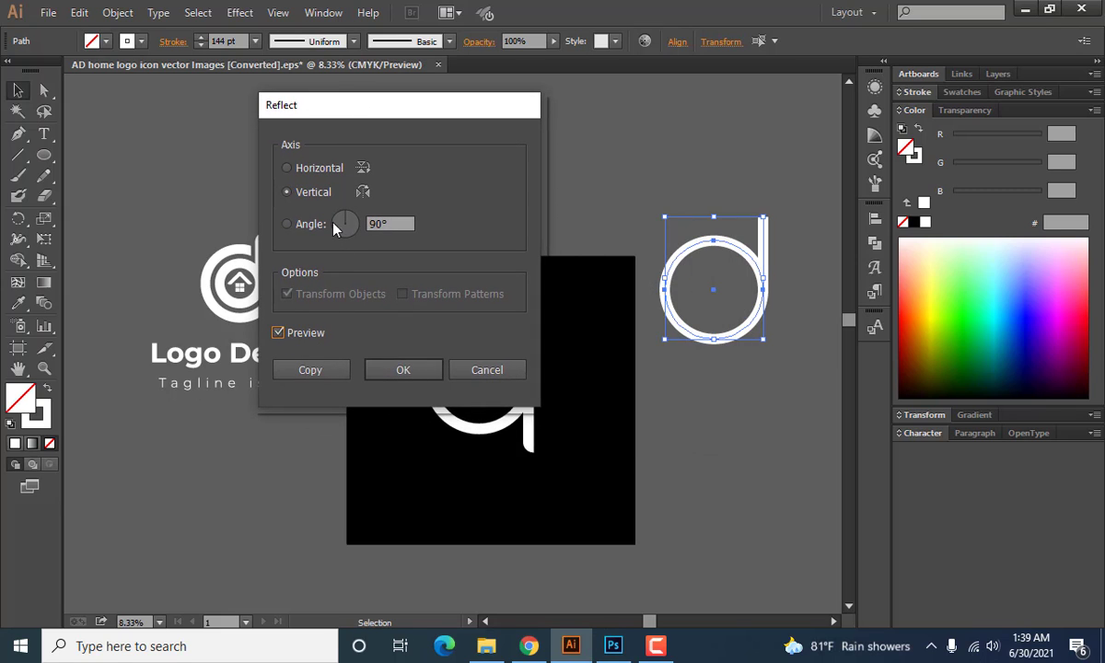
click(287, 193)
click(291, 177)
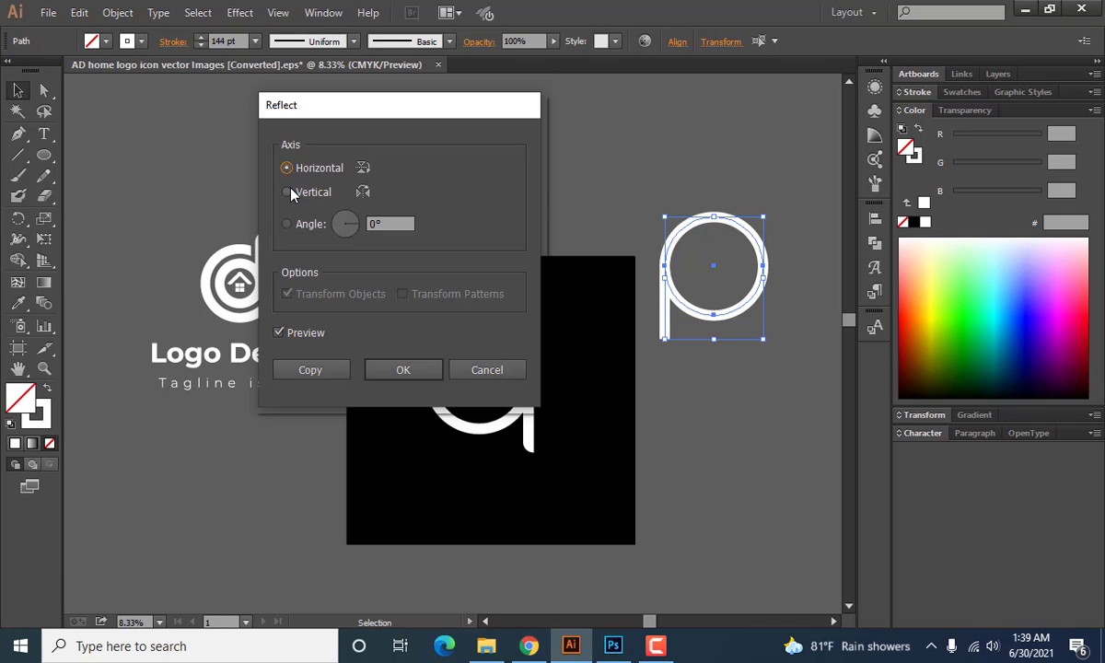
click(291, 192)
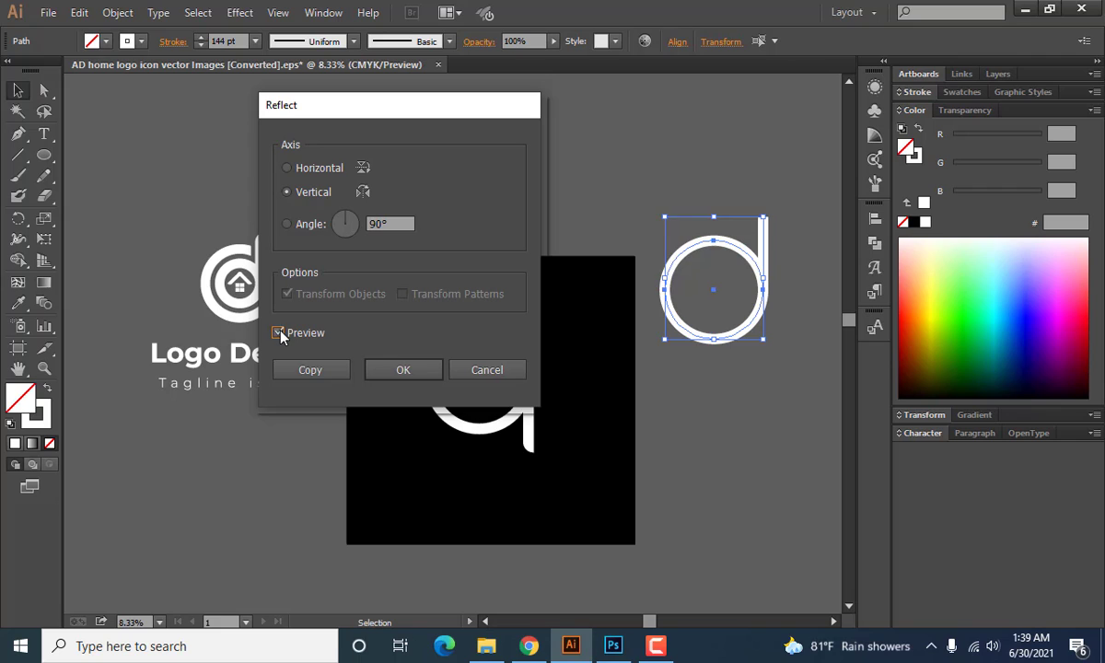
click(388, 371)
click(728, 408)
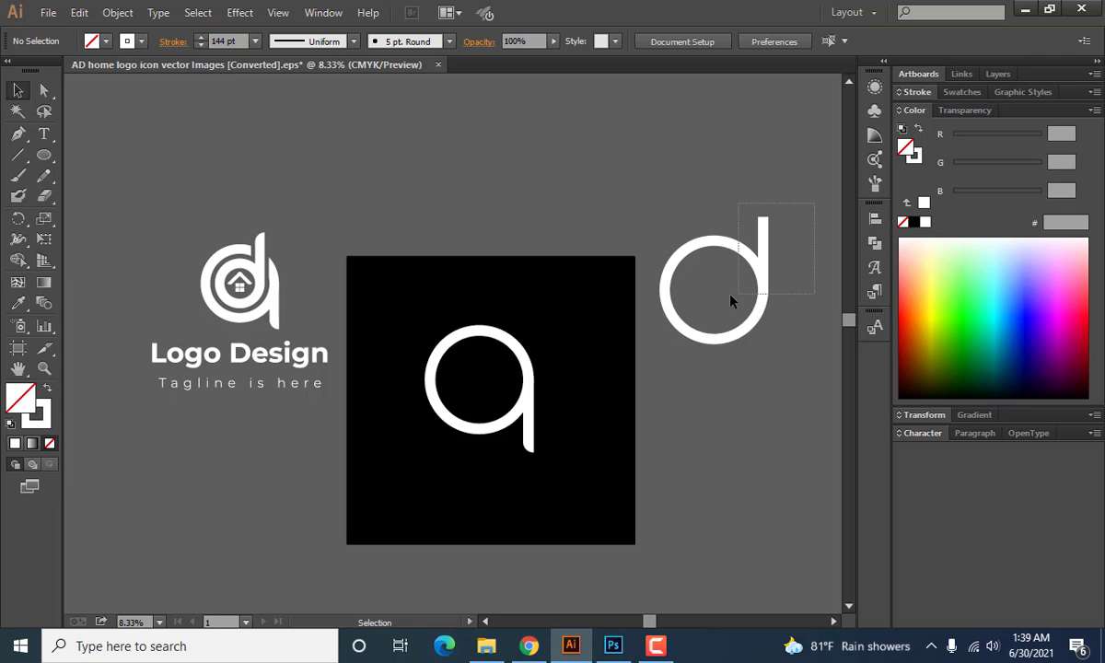
Move the d shape onto the artboard over the expanded letter and scale it down proportionally from its center.
click(740, 335)
drag(742, 336, 507, 379)
scroll(468, 397, up, 2)
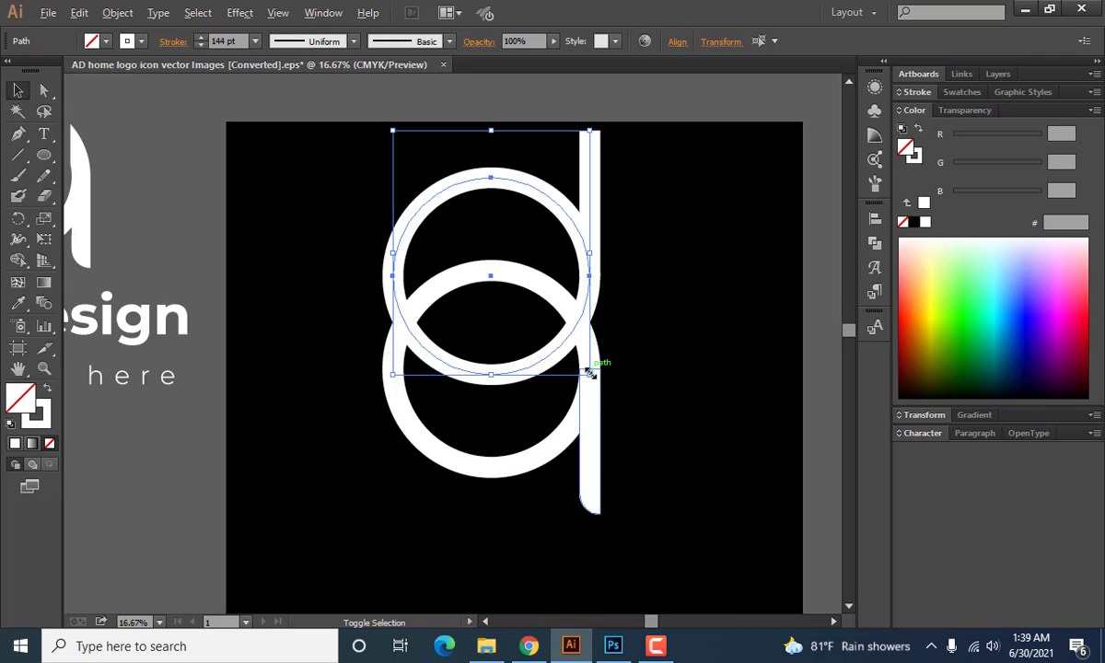
drag(589, 373, 552, 328)
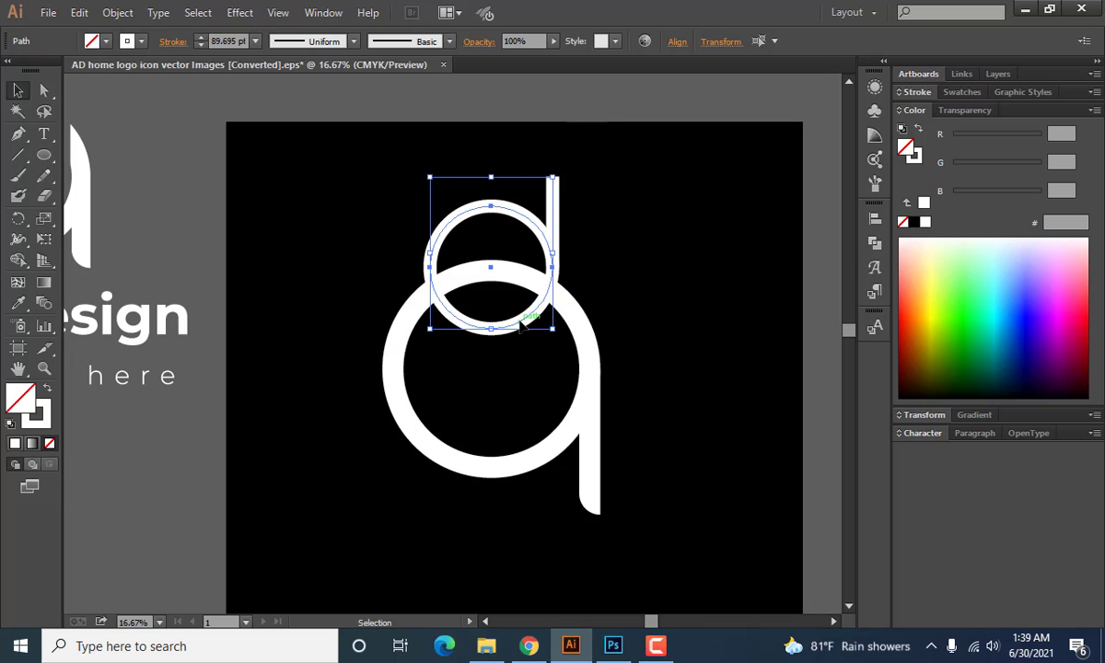
Group the small d's circle and stem, and center its circle inside the larger ring.
right_click(502, 245)
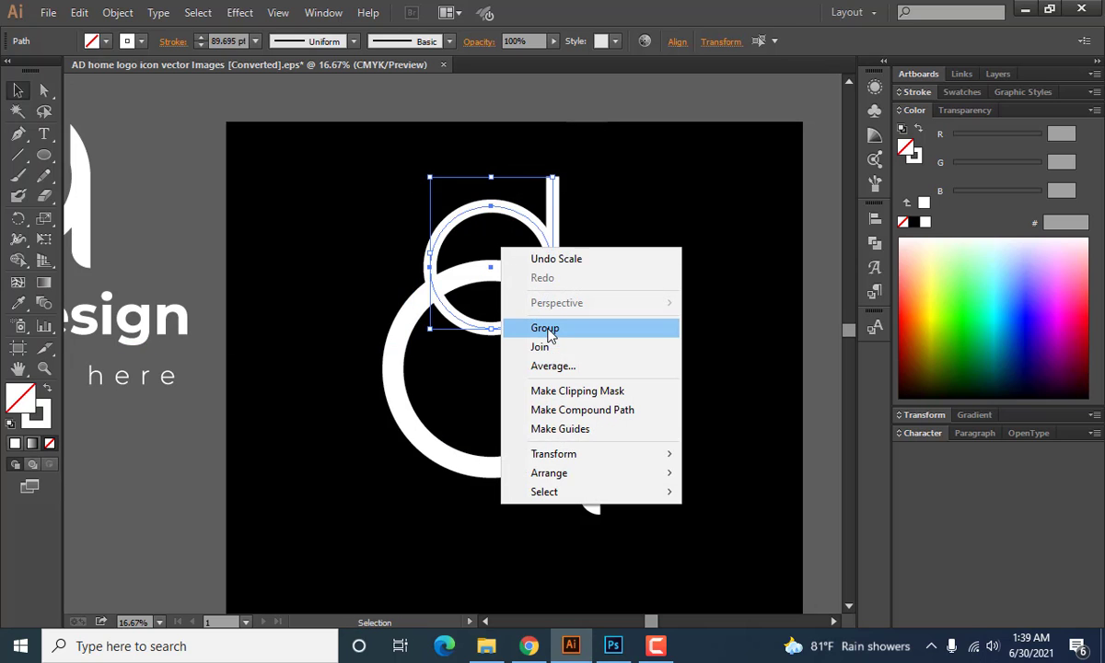
click(545, 328)
drag(561, 220, 555, 328)
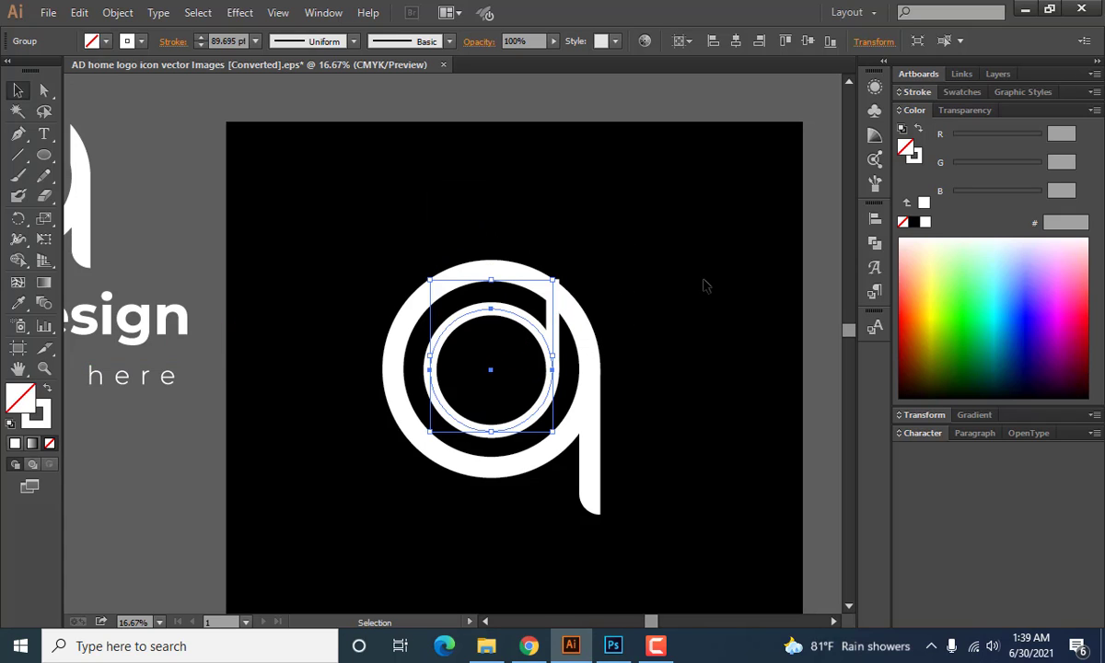
click(667, 277)
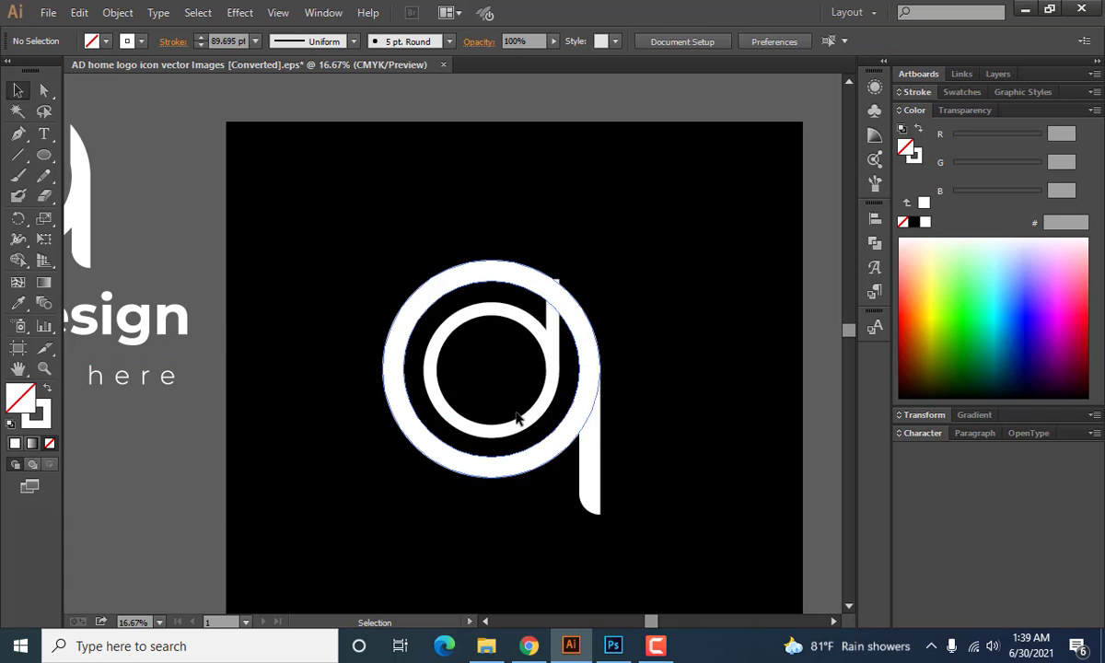
Shrink the inner d group slightly about its center to widen the gap to the outer ring.
scroll(472, 391, up, 1)
click(596, 370)
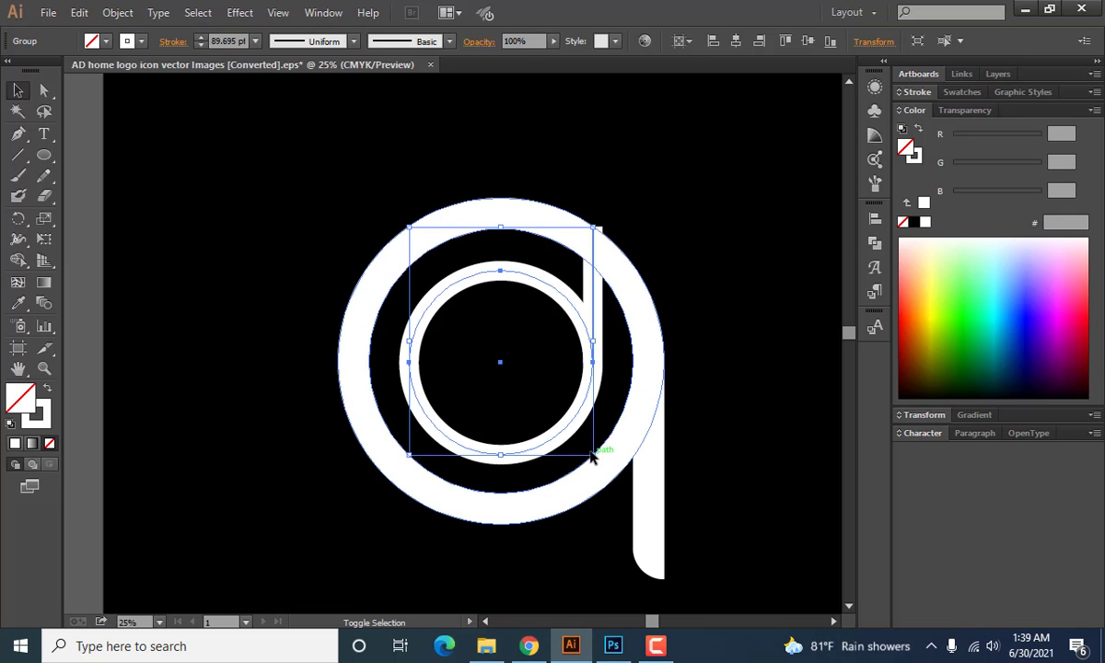
drag(592, 456, 594, 453)
drag(584, 446, 584, 444)
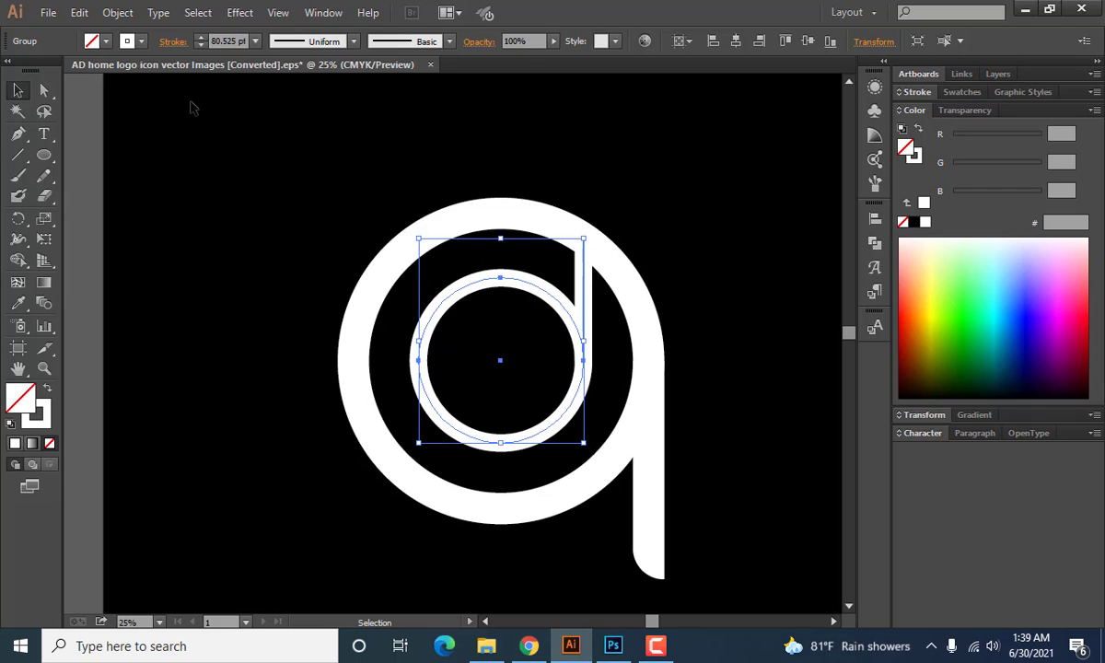
Set the inner d group's stroke weight to 130 pt.
click(232, 39)
scroll(232, 39, up, 20)
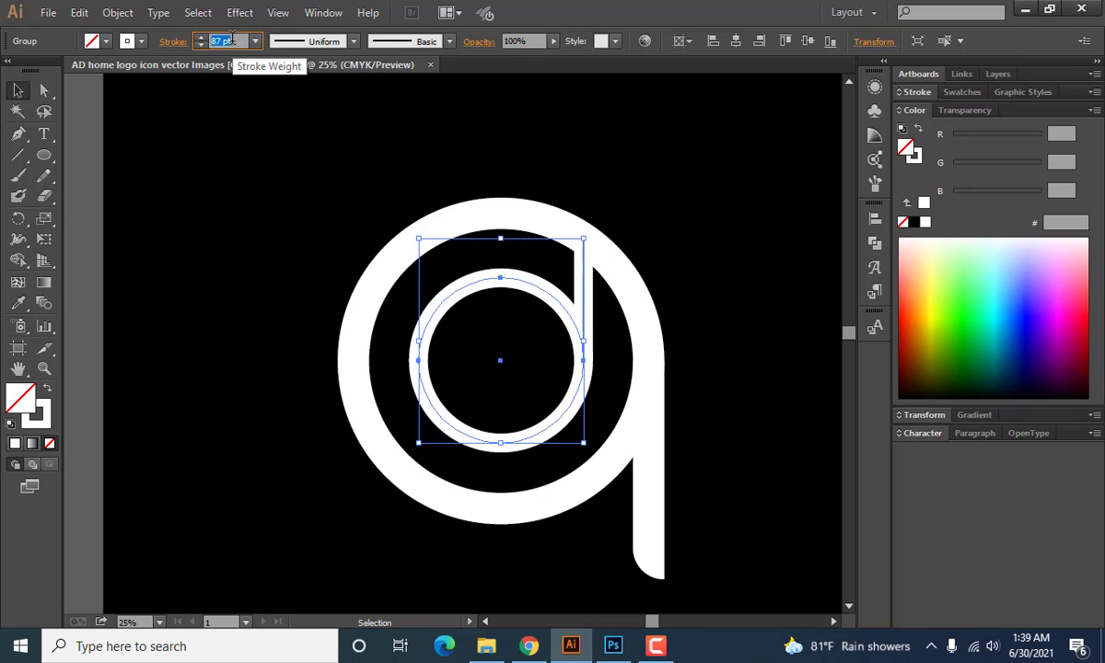
scroll(232, 41, up, 19)
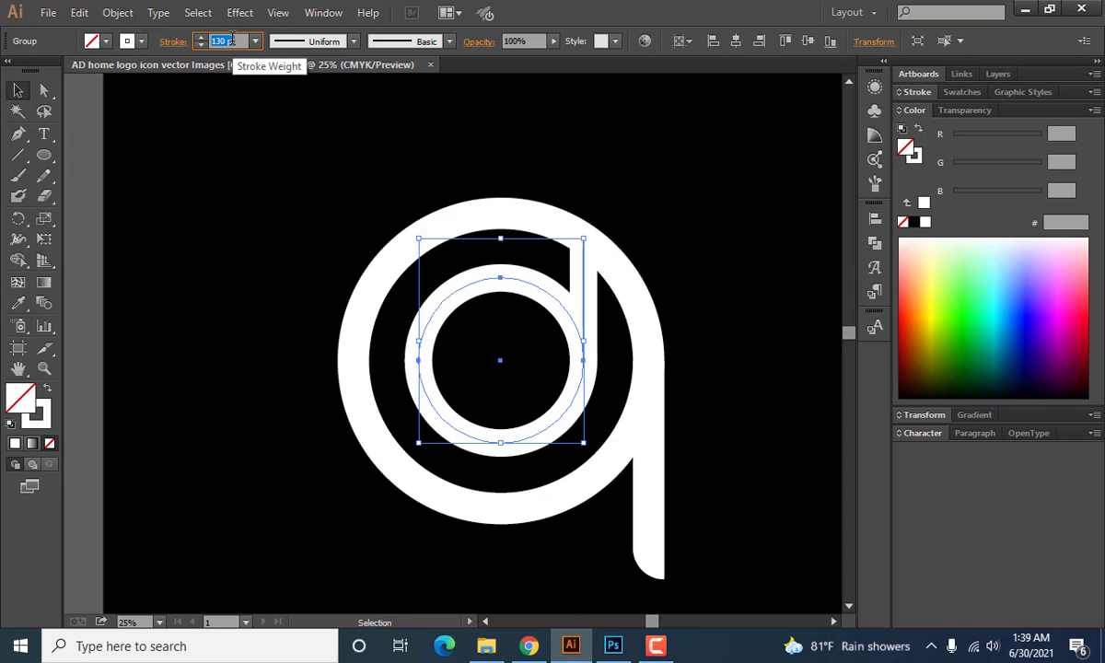
click(234, 218)
scroll(232, 200, down, 3)
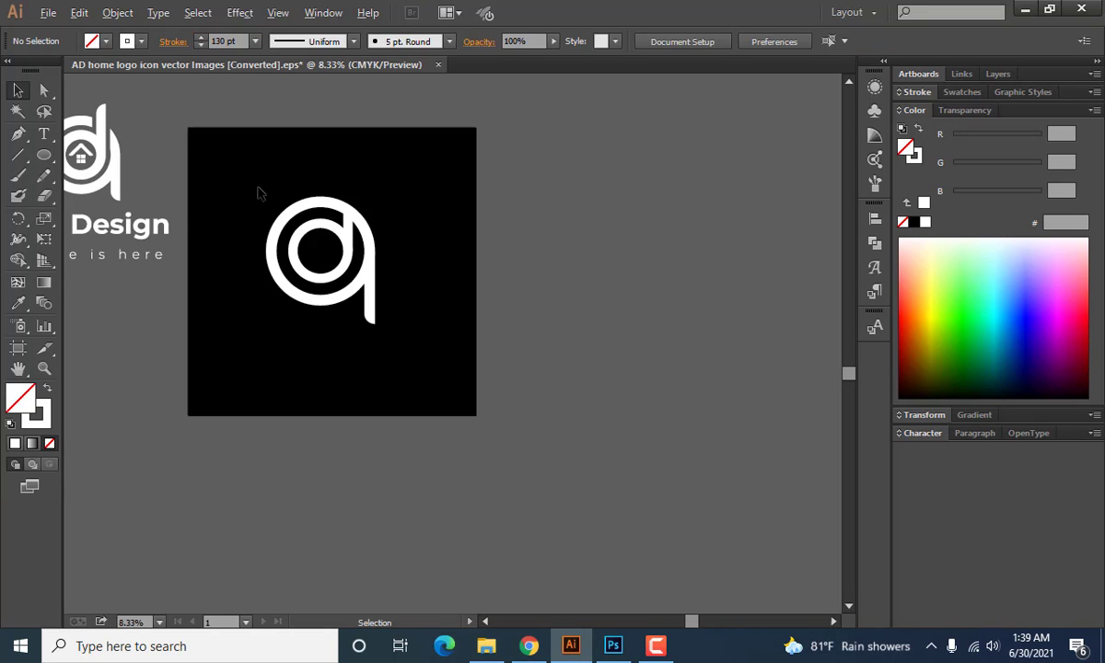
scroll(259, 188, up, 3)
drag(353, 252, 373, 236)
scroll(360, 243, down, 1)
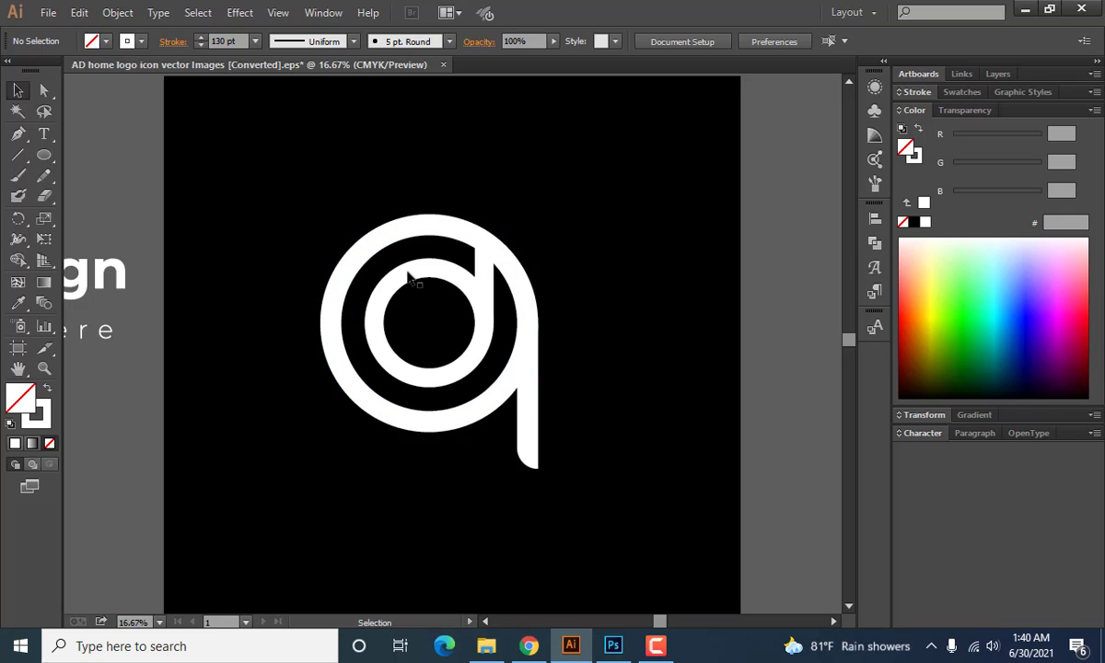
Set the inner d group's stroke weight to 143 pt.
click(412, 277)
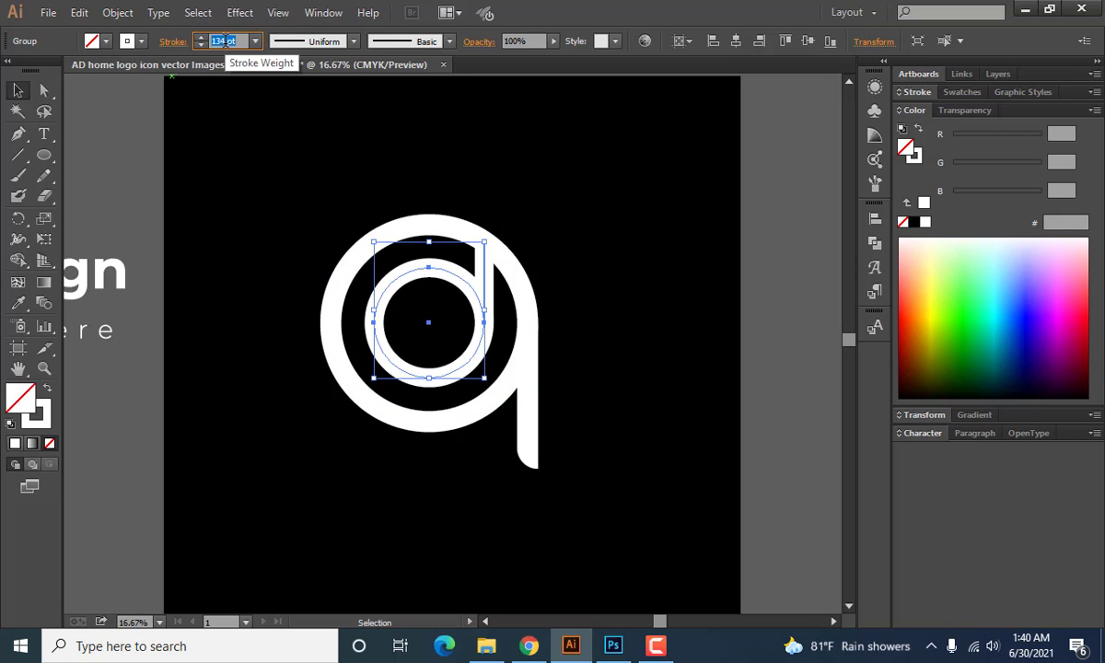
scroll(224, 42, up, 20)
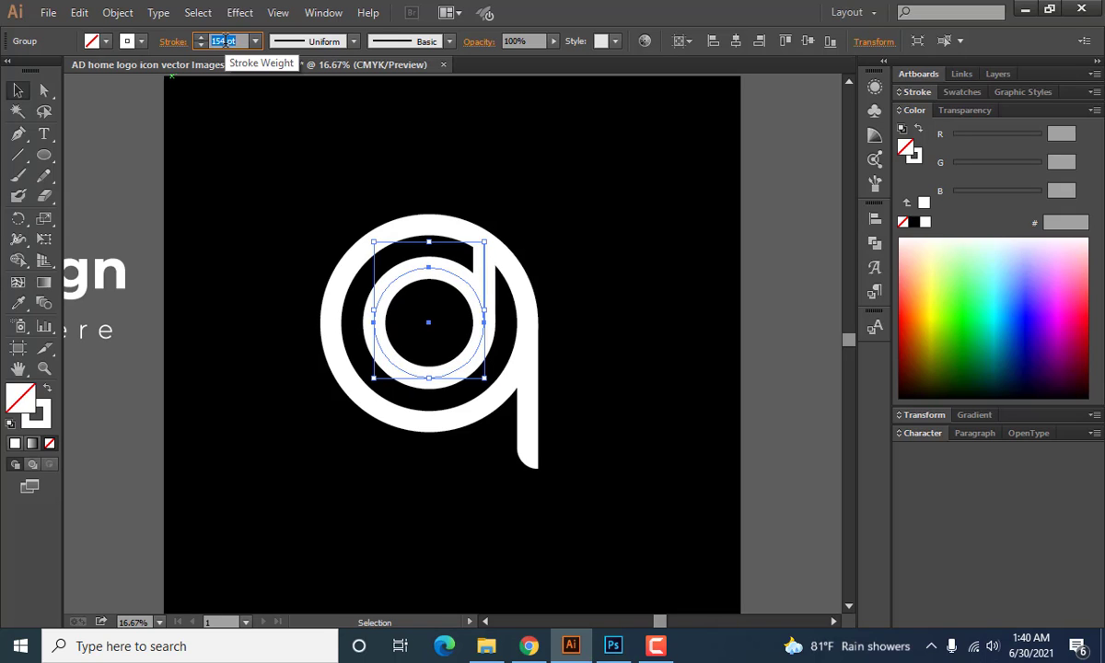
scroll(224, 42, down, 1)
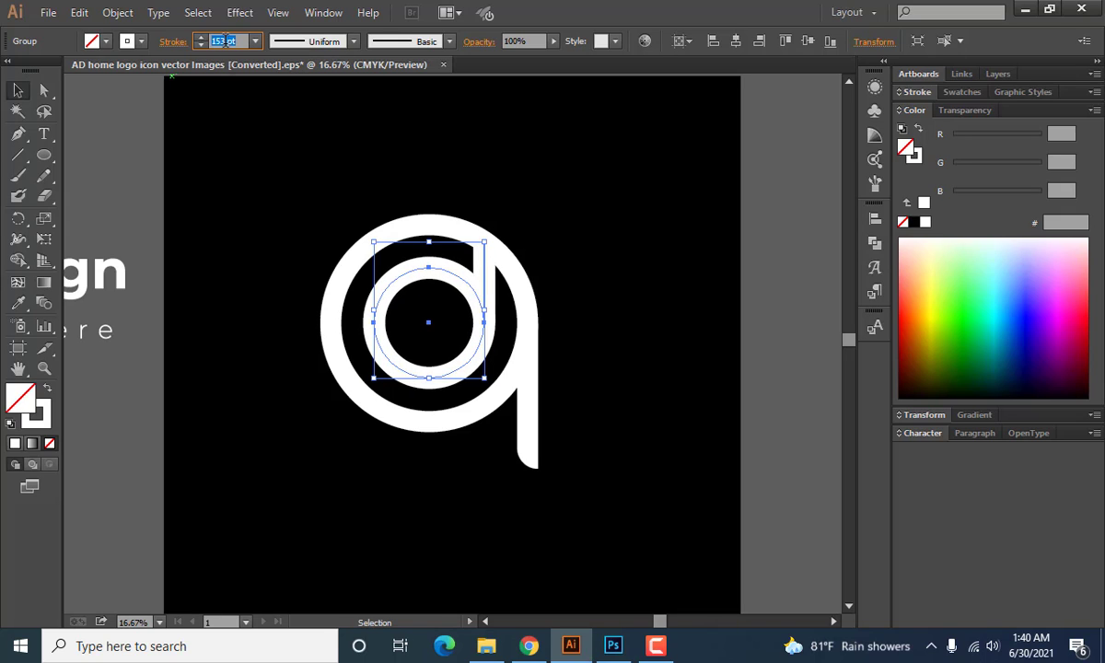
scroll(226, 42, down, 9)
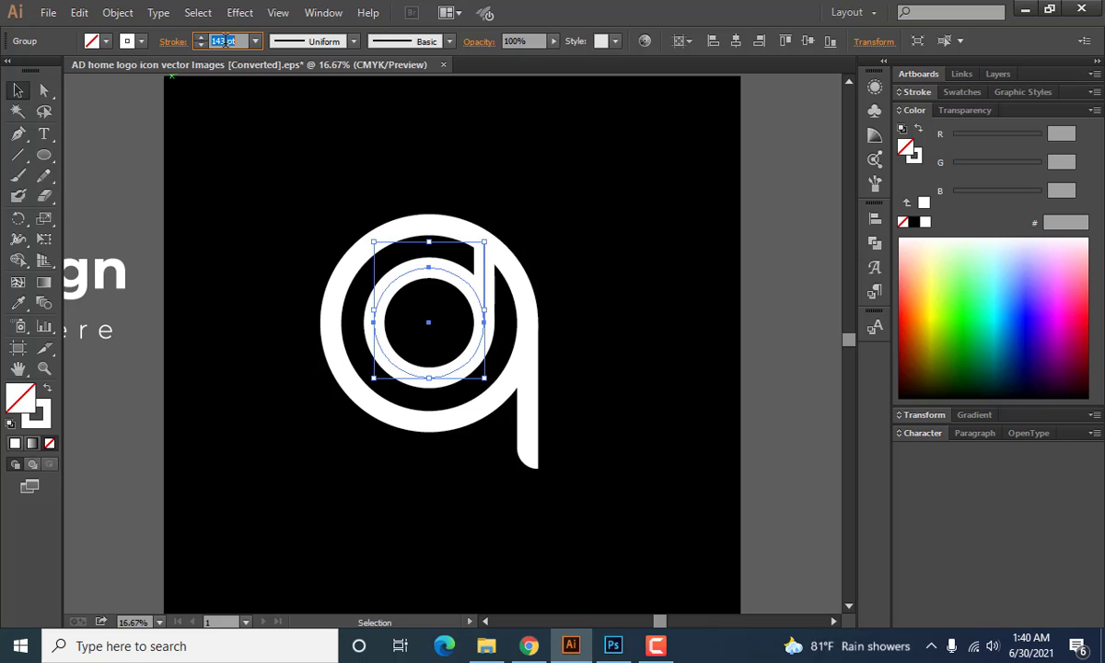
click(279, 213)
Ungroup the inner d so its circle and stem can be edited separately.
scroll(265, 368, up, 1)
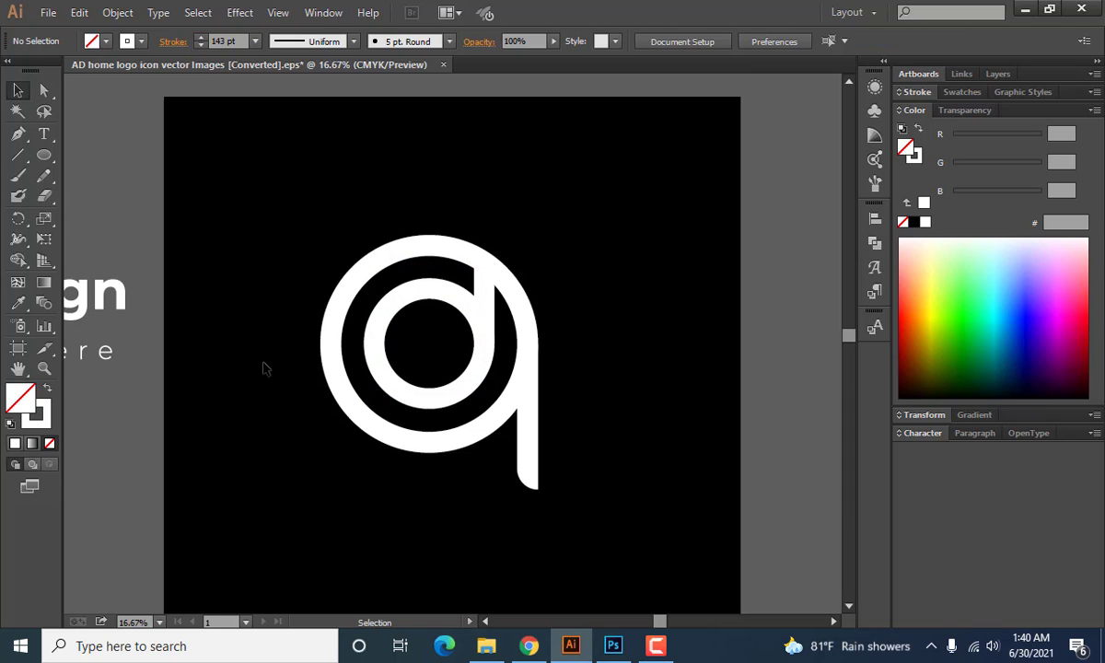
scroll(282, 362, up, 1)
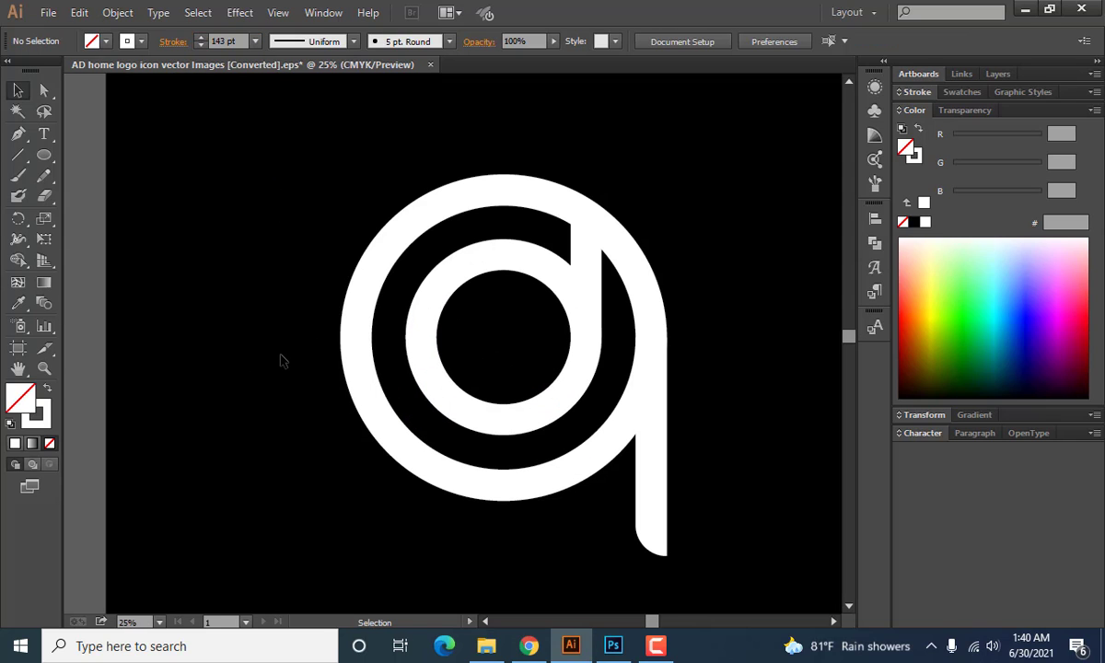
scroll(310, 364, down, 1)
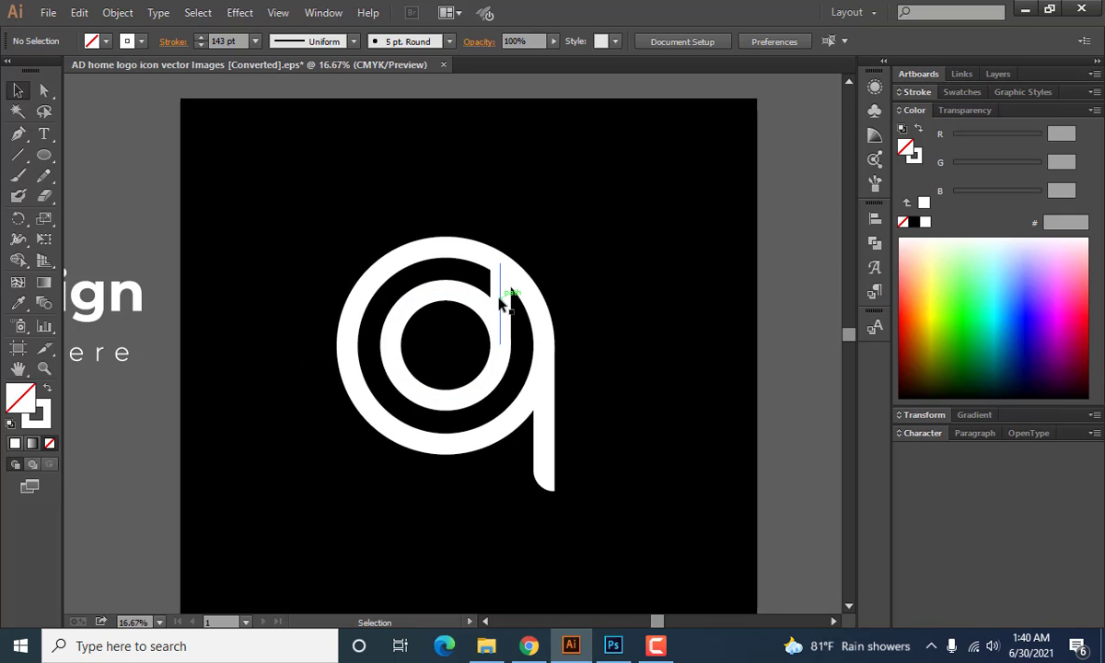
click(500, 302)
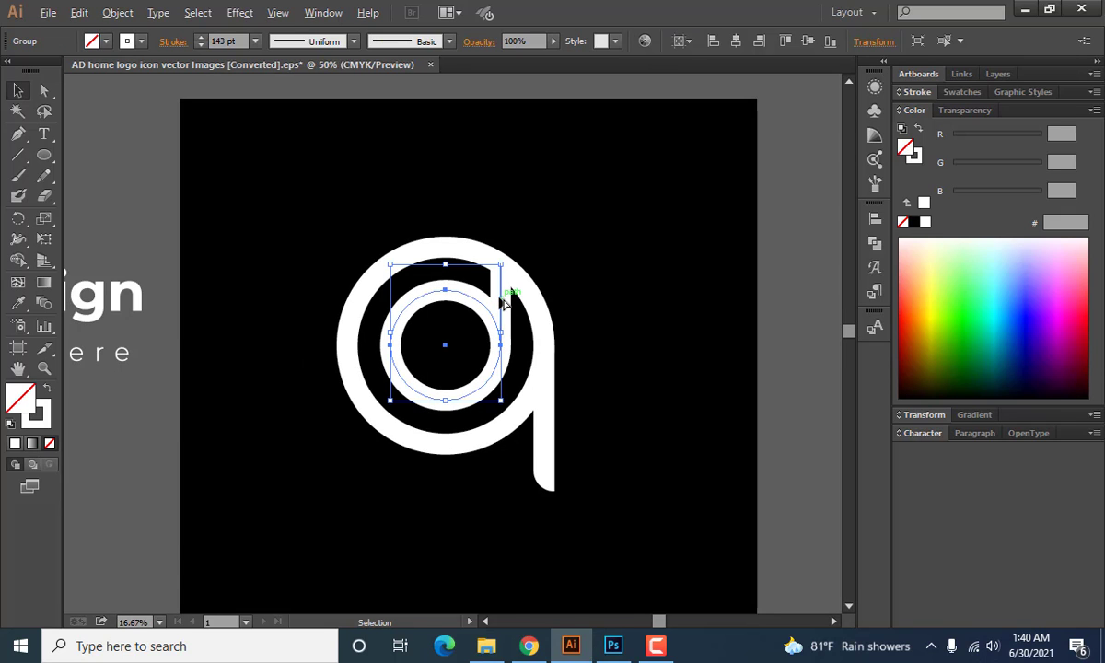
scroll(501, 299, up, 4)
right_click(501, 299)
click(551, 398)
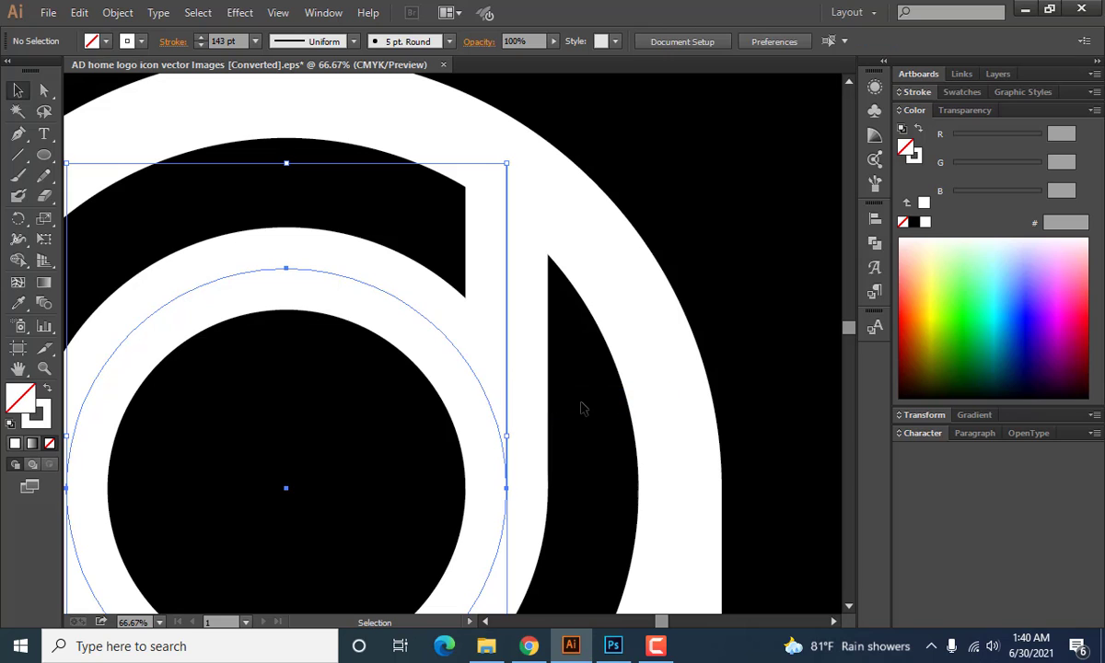
Extend the d's stem upward so it rises past the top of the outer ring.
click(509, 272)
scroll(509, 273, down, 1)
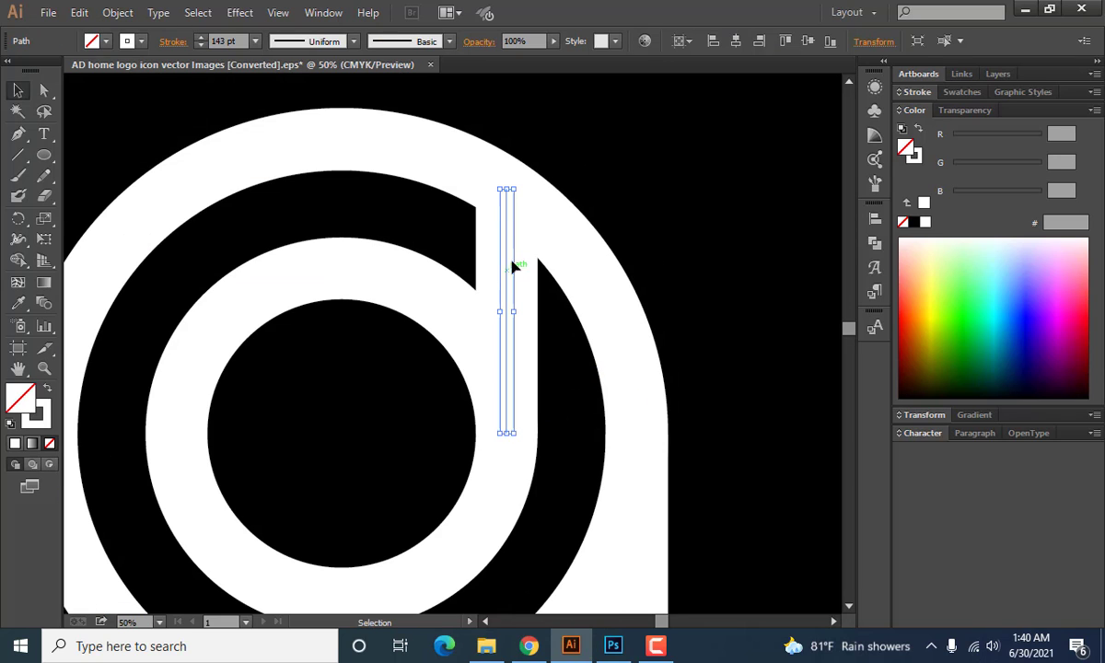
scroll(502, 212, down, 4)
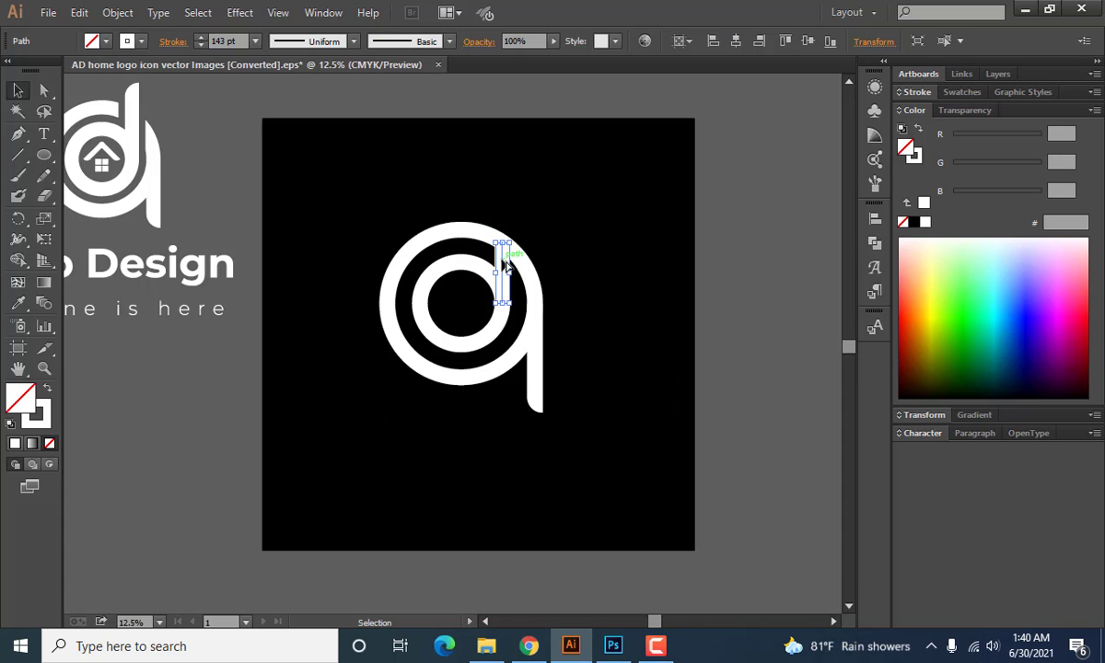
scroll(504, 265, up, 2)
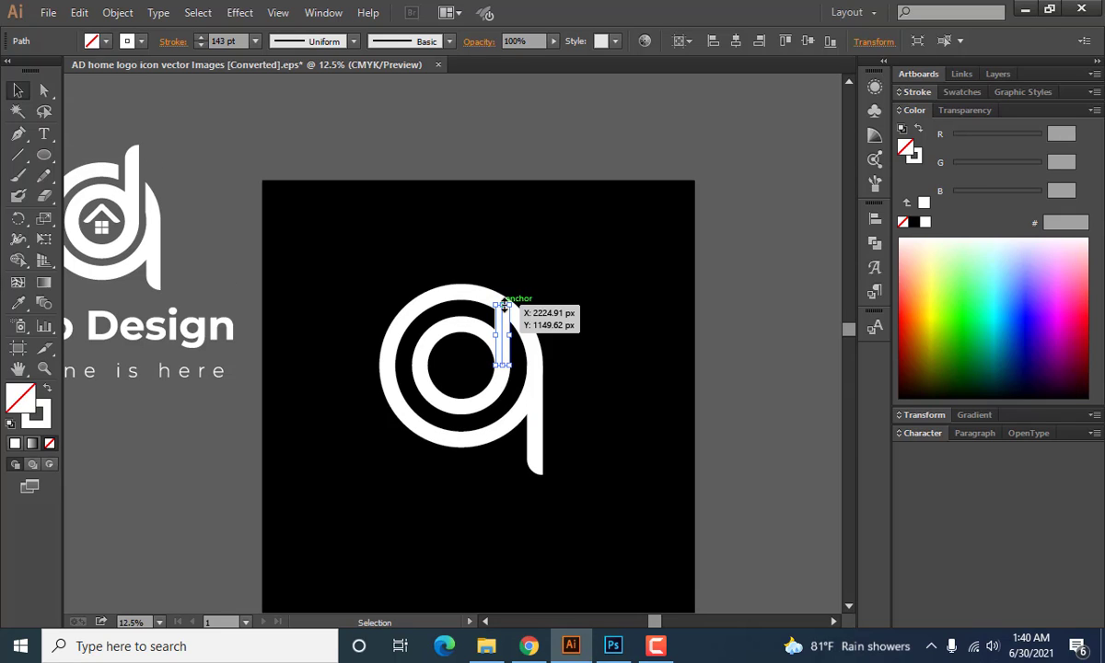
drag(505, 304, 508, 258)
click(583, 316)
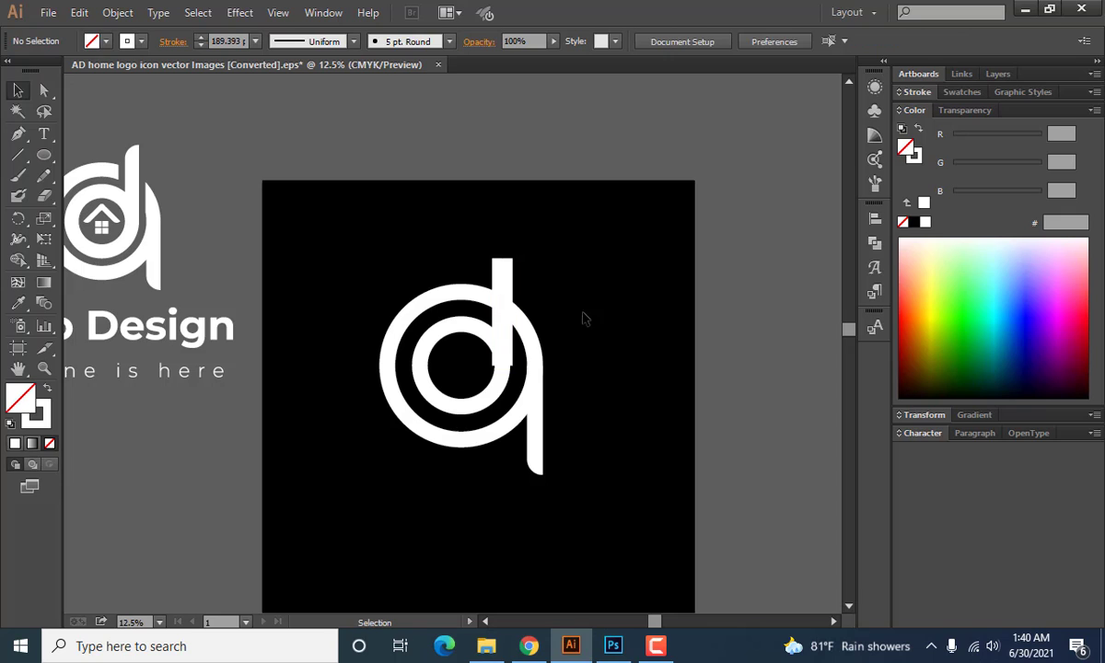
Match the stem's stroke to the inner circle's 143 pt stroke with the Eyedropper.
scroll(505, 363, up, 2)
scroll(506, 363, up, 2)
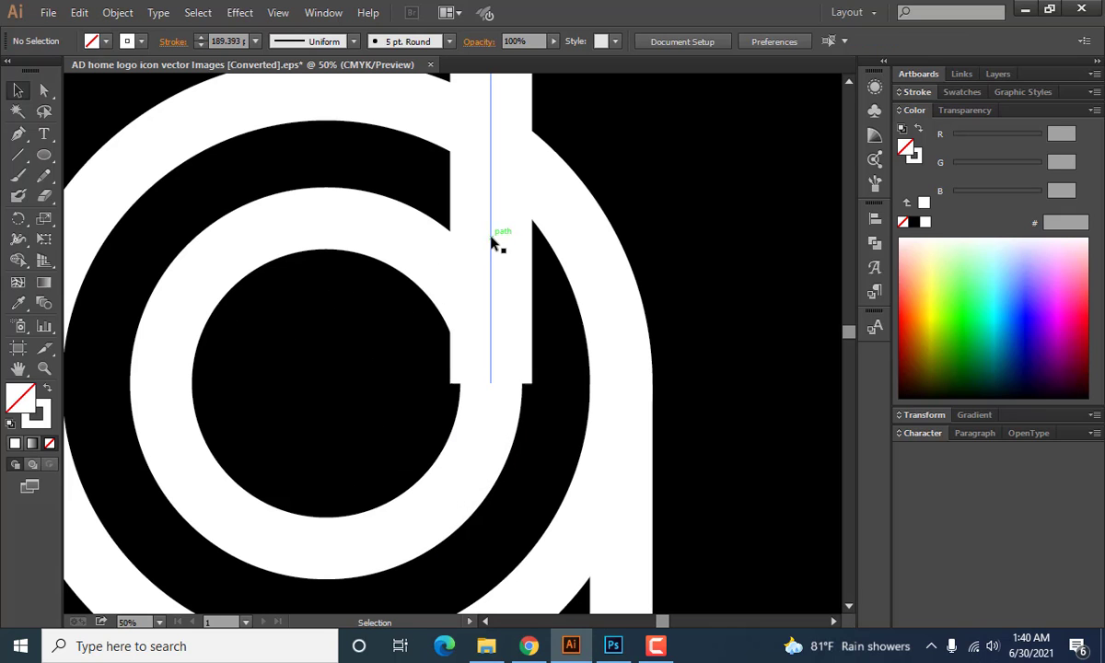
click(494, 243)
click(18, 303)
click(332, 221)
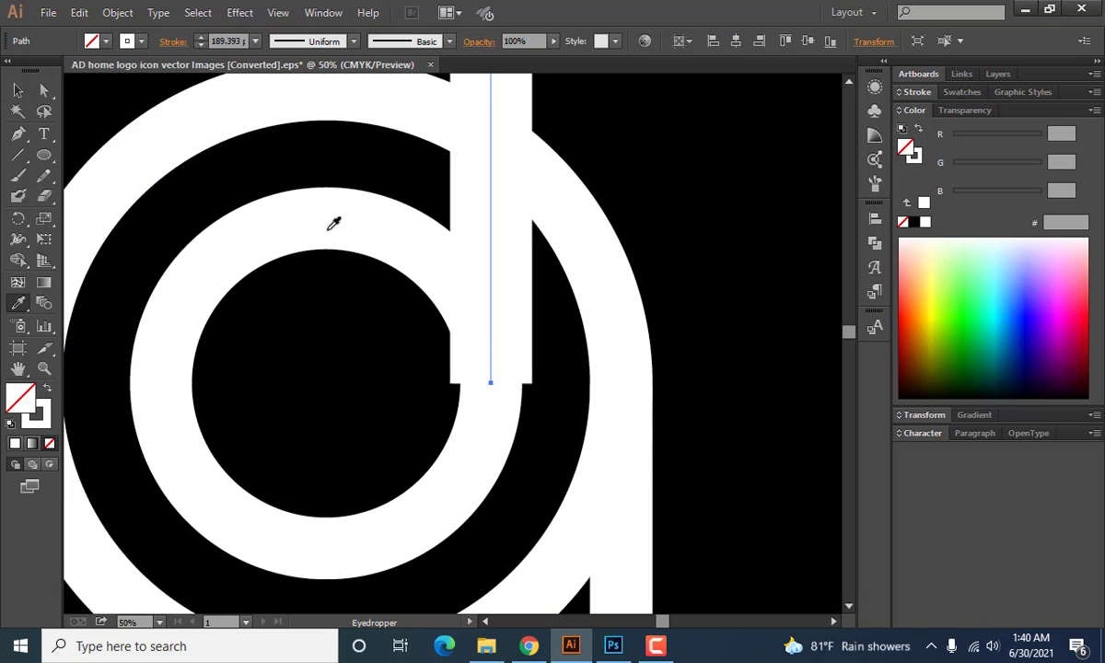
click(17, 91)
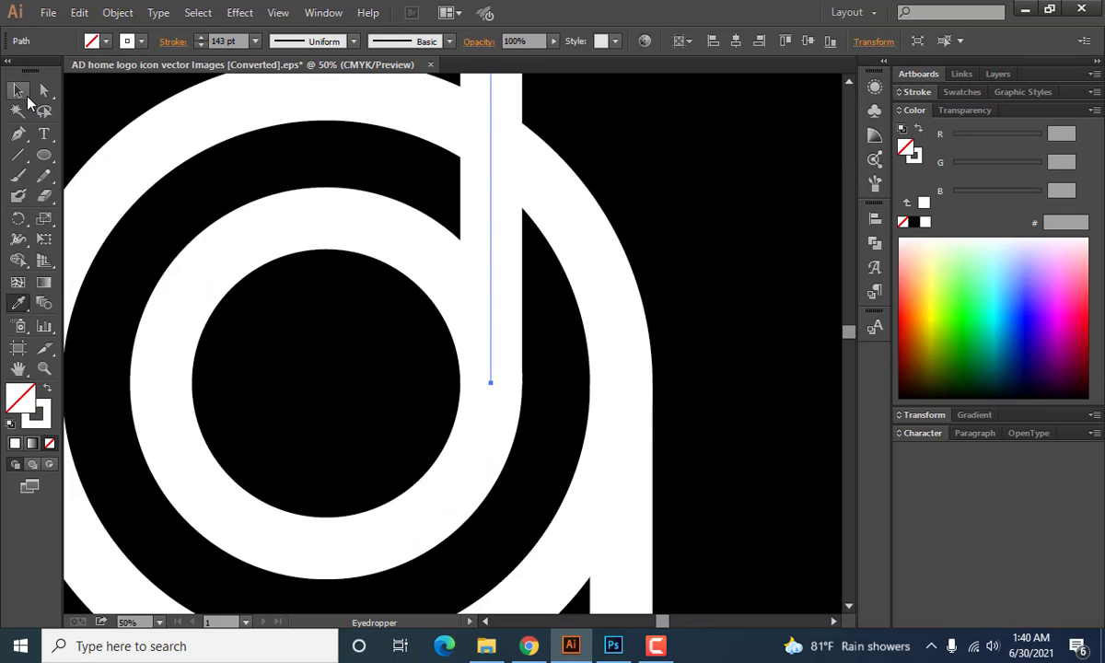
click(630, 168)
Select the inner circle and stem together and scale them up slightly to narrow the gap to the outer ring.
scroll(599, 265, down, 3)
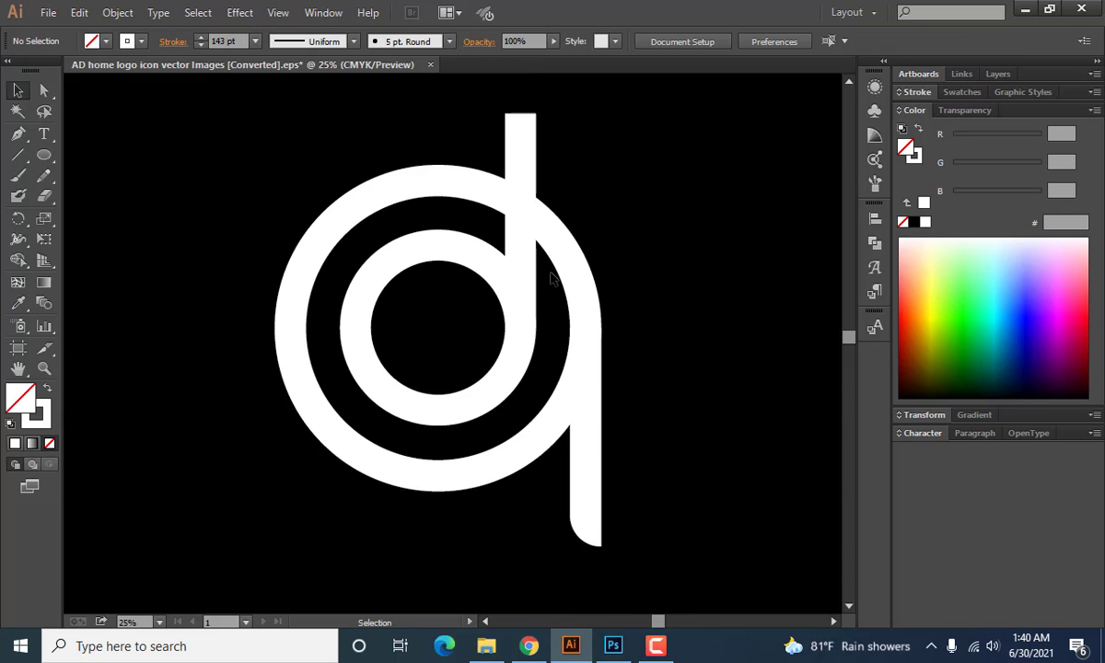
drag(599, 265, 609, 304)
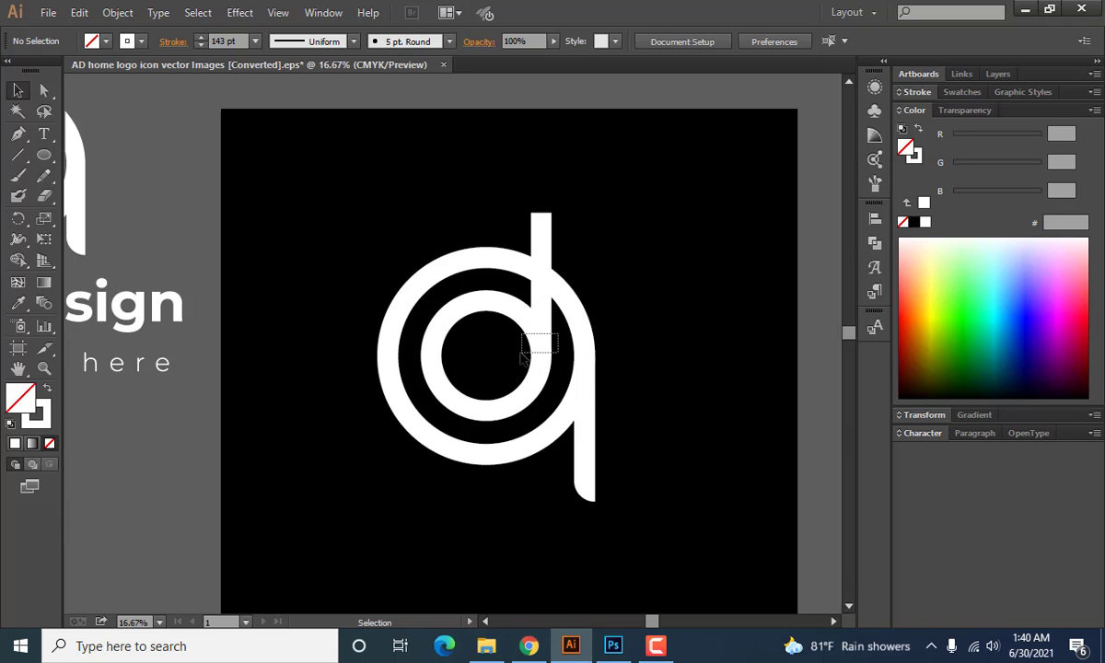
drag(521, 355, 520, 359)
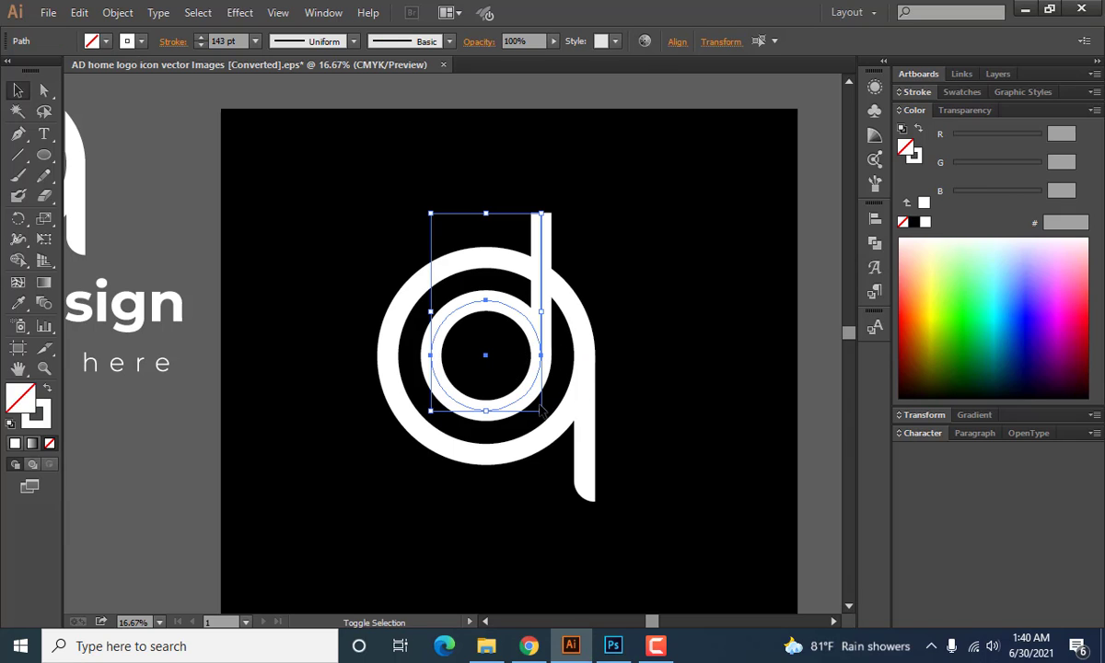
mouse_move(542, 412)
mouse_down()
mouse_move(549, 405)
mouse_move(552, 421)
mouse_up()
click(670, 331)
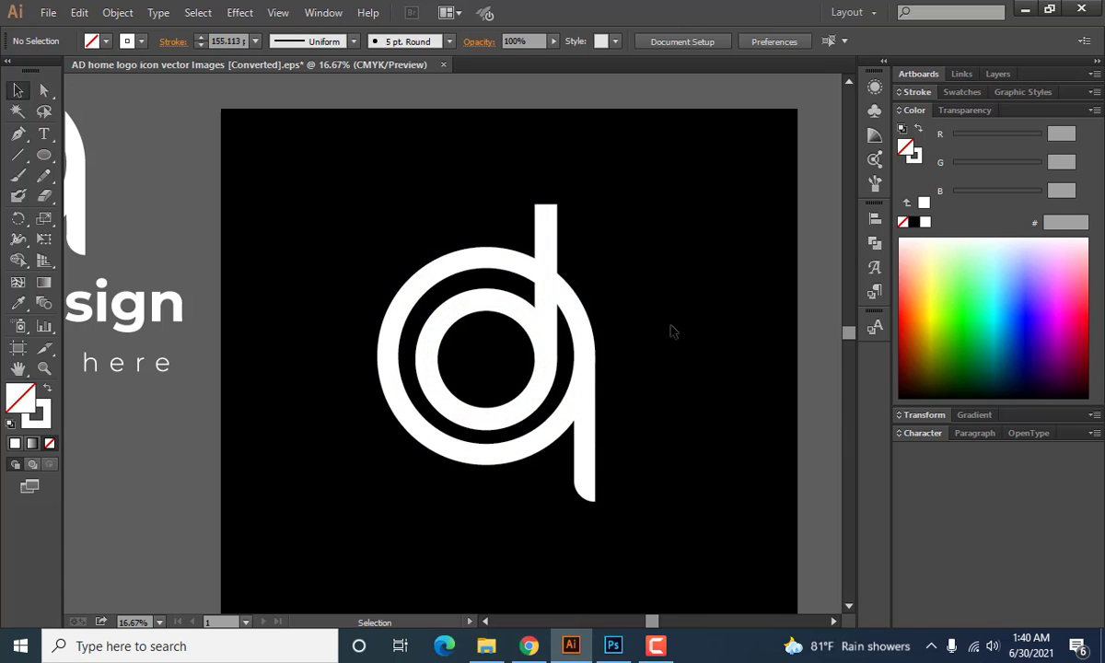
Center the inner circle horizontally and vertically on the outer ring, with the ring as key object.
scroll(522, 419, up, 2)
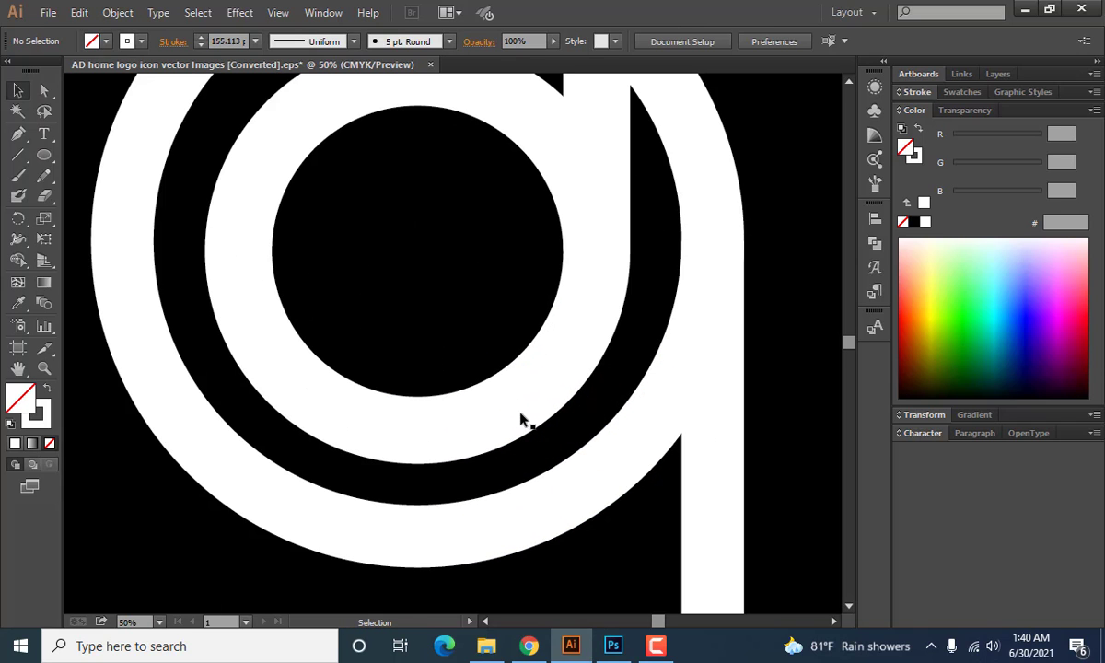
click(594, 463)
scroll(594, 463, down, 1)
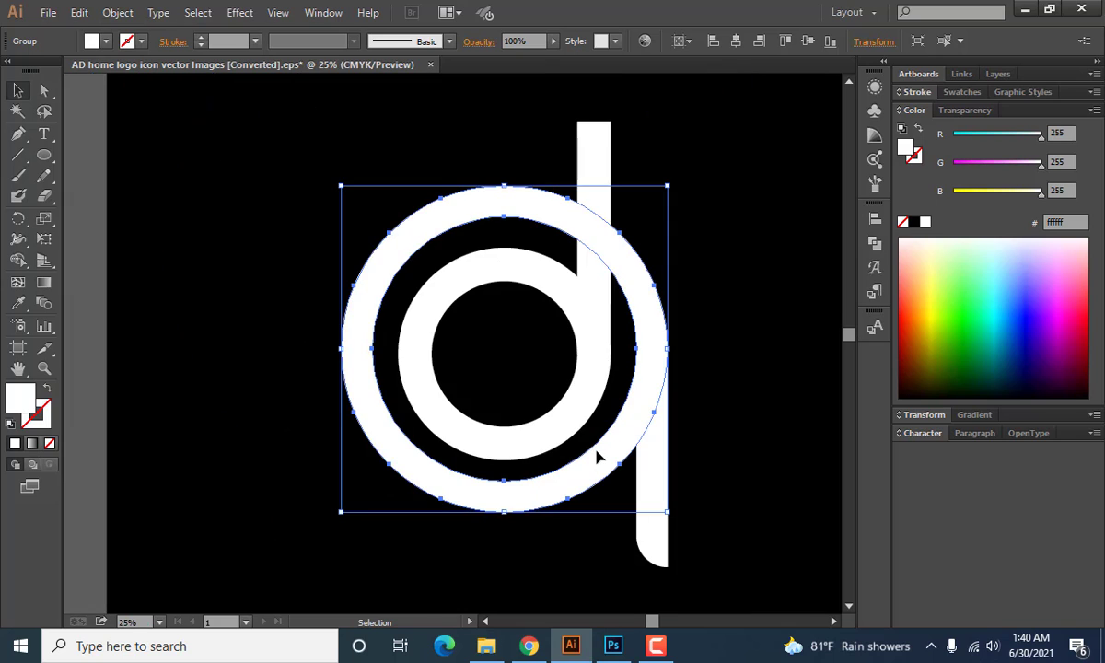
shift+click(436, 407)
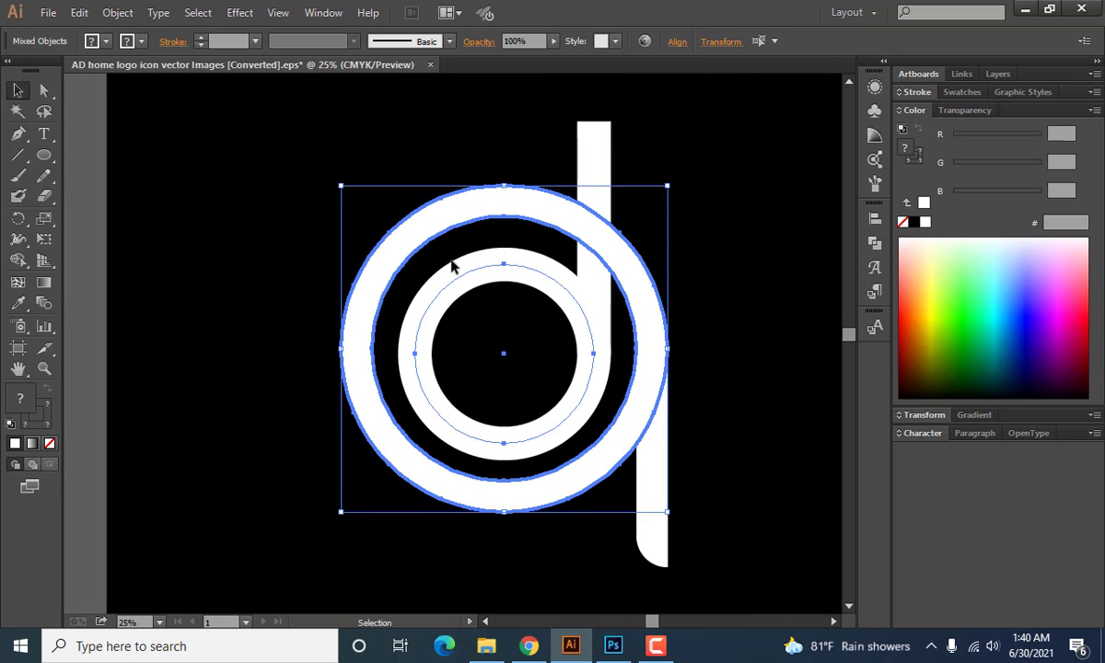
click(875, 219)
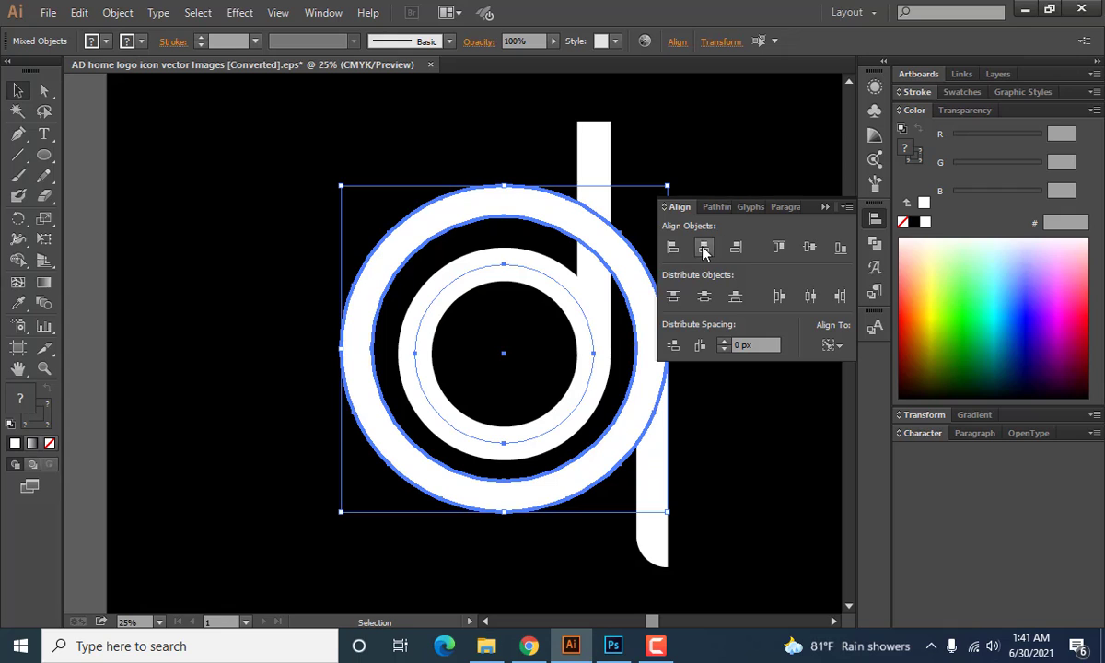
click(809, 247)
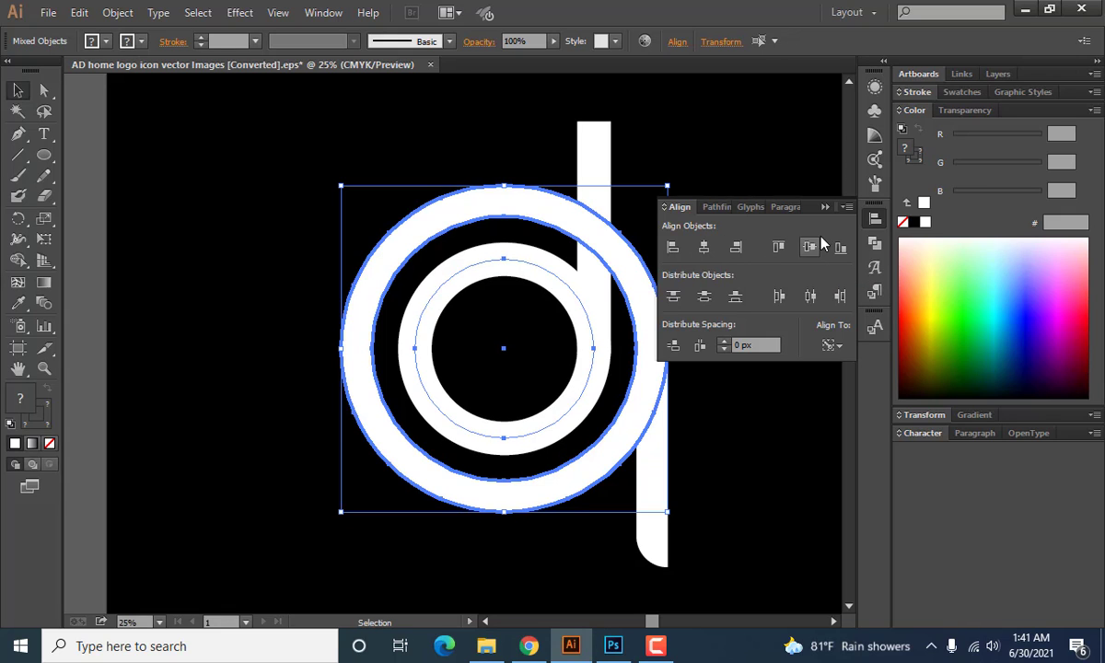
click(825, 208)
click(735, 338)
Align the d's stem to the right edge of the inner circle path, using the circle as key object.
scroll(718, 337, up, 1)
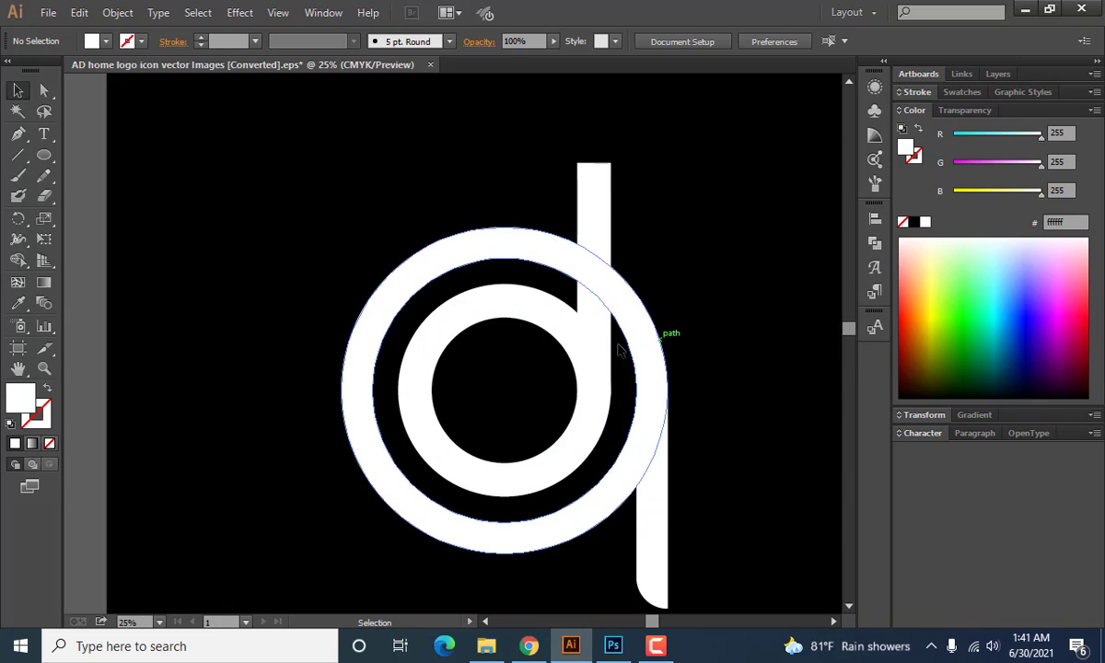
click(558, 319)
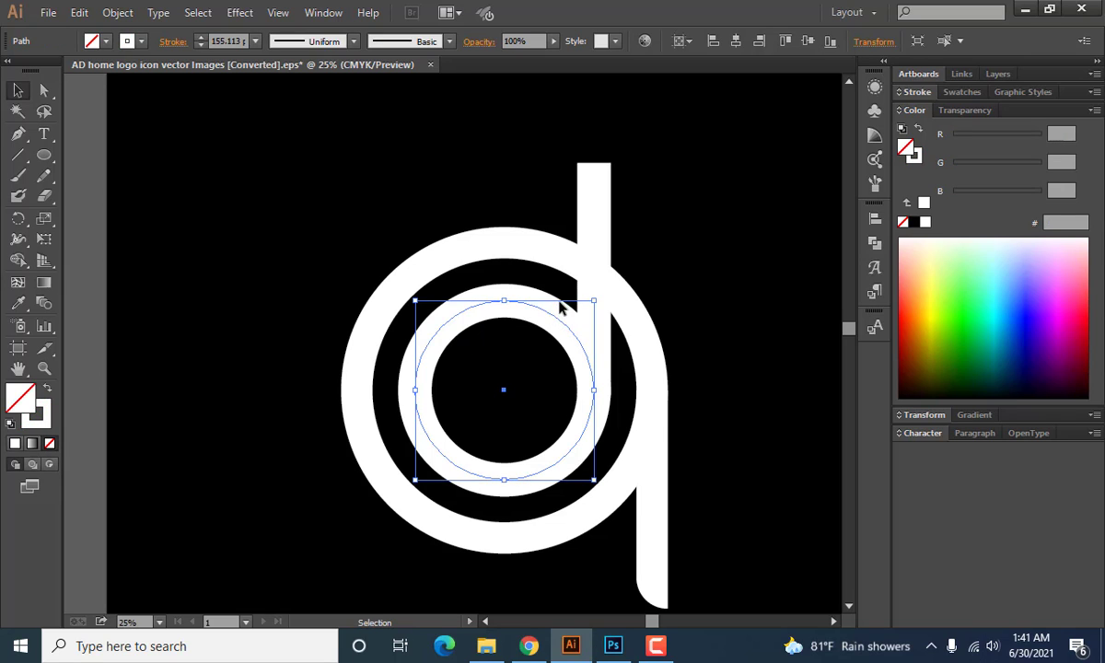
shift+click(597, 230)
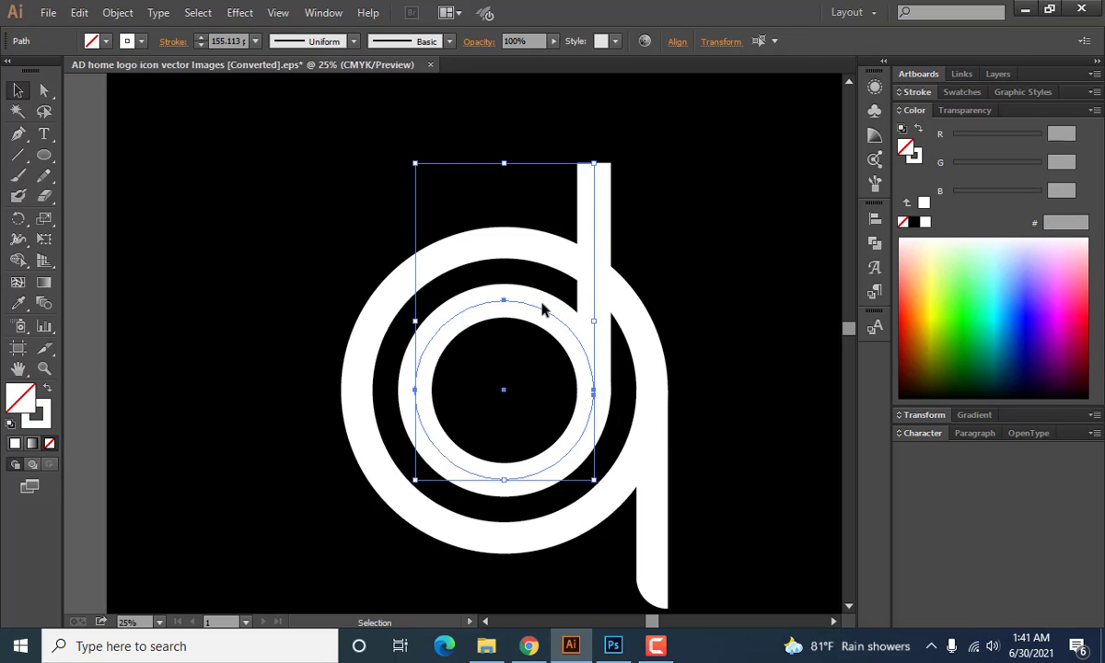
click(533, 311)
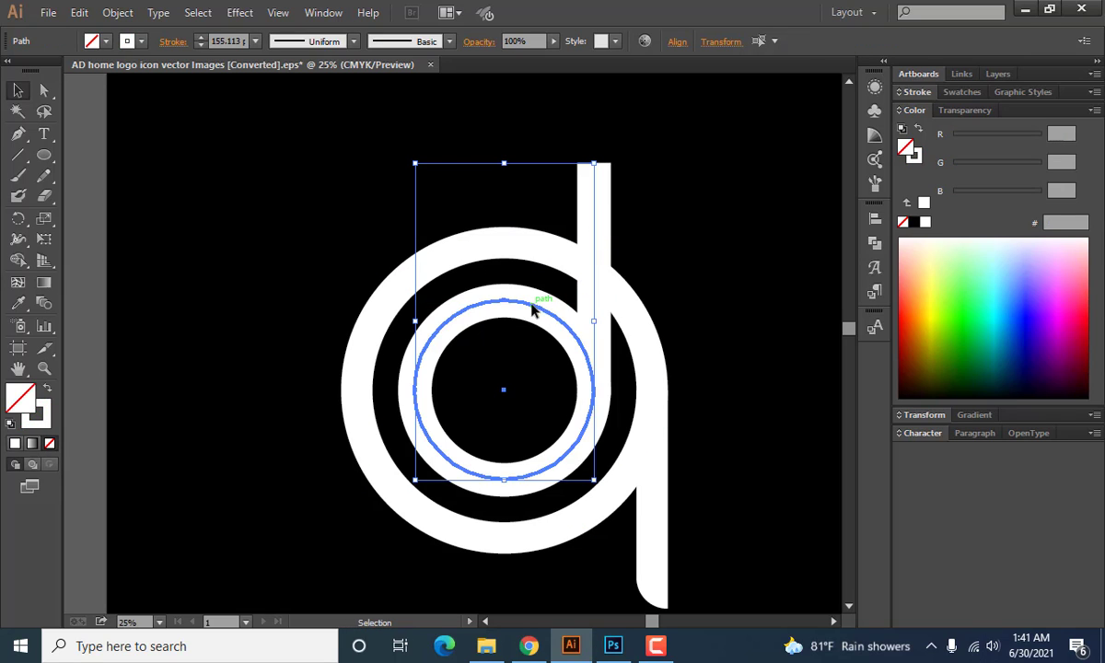
click(875, 218)
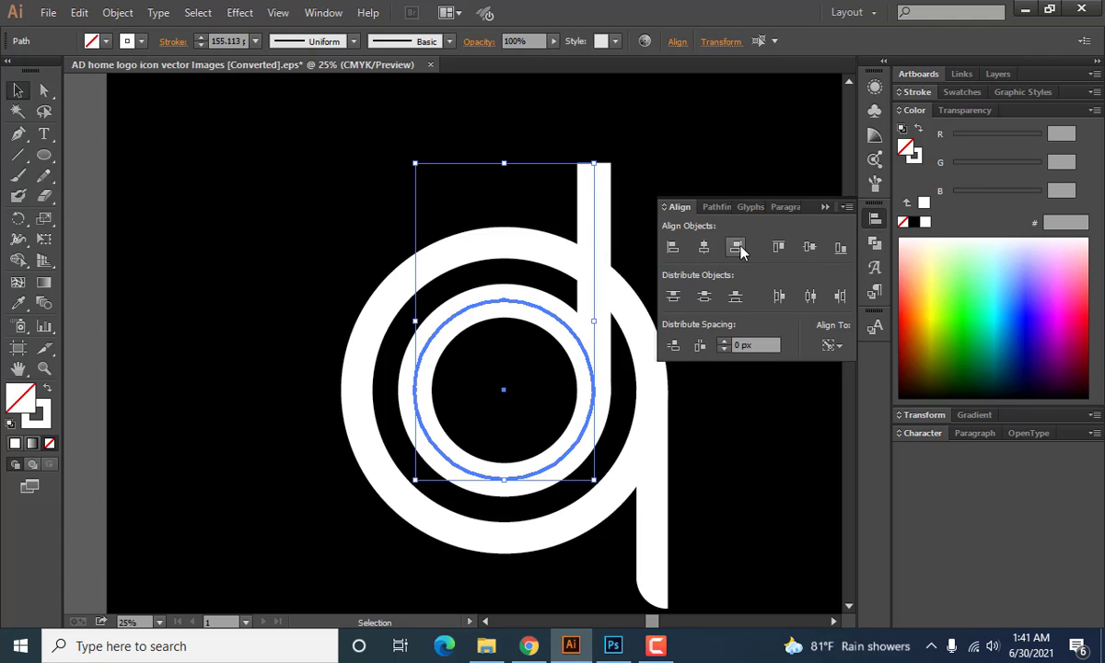
click(826, 208)
click(654, 207)
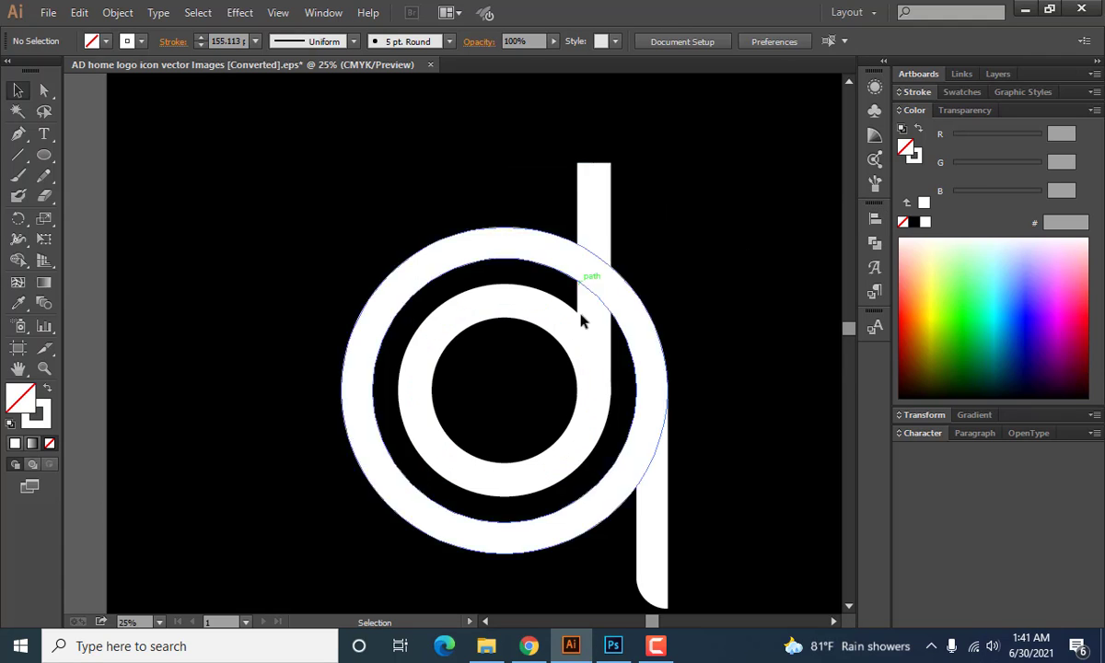
Expand the fill and stroke of the inner circle and its stem into filled shapes.
click(578, 343)
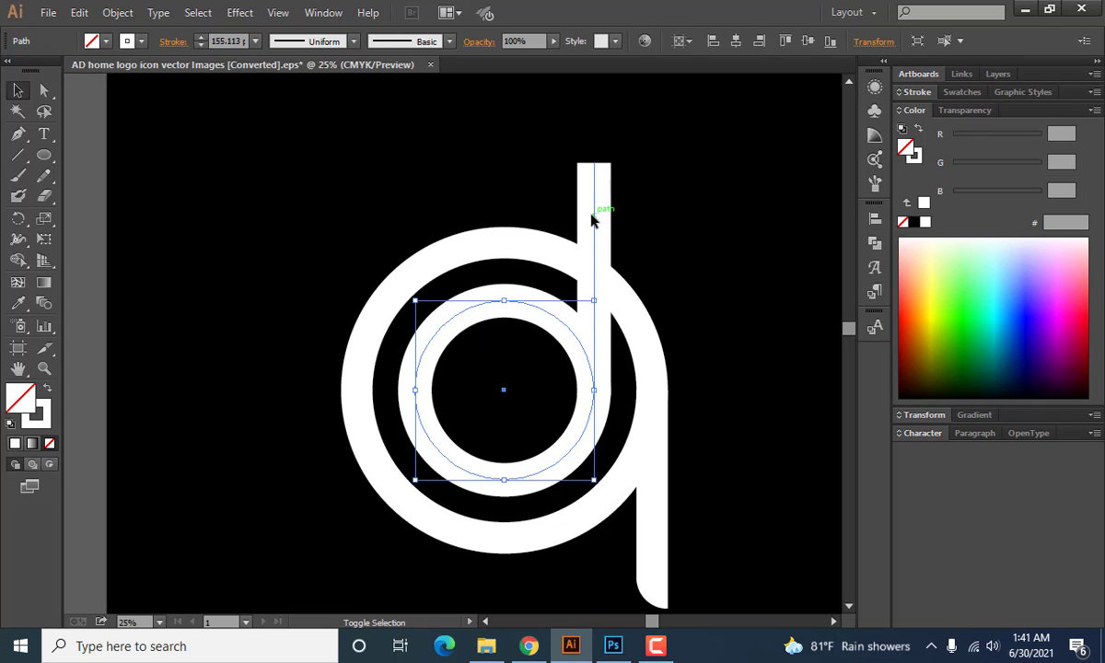
shift+click(592, 218)
click(120, 12)
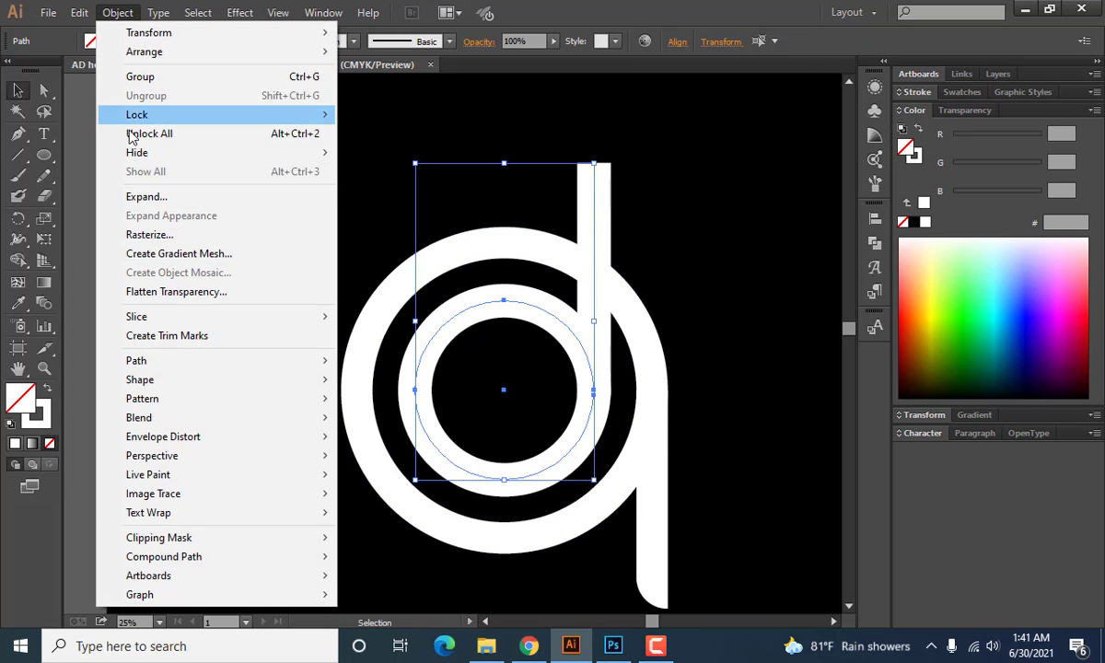
click(157, 197)
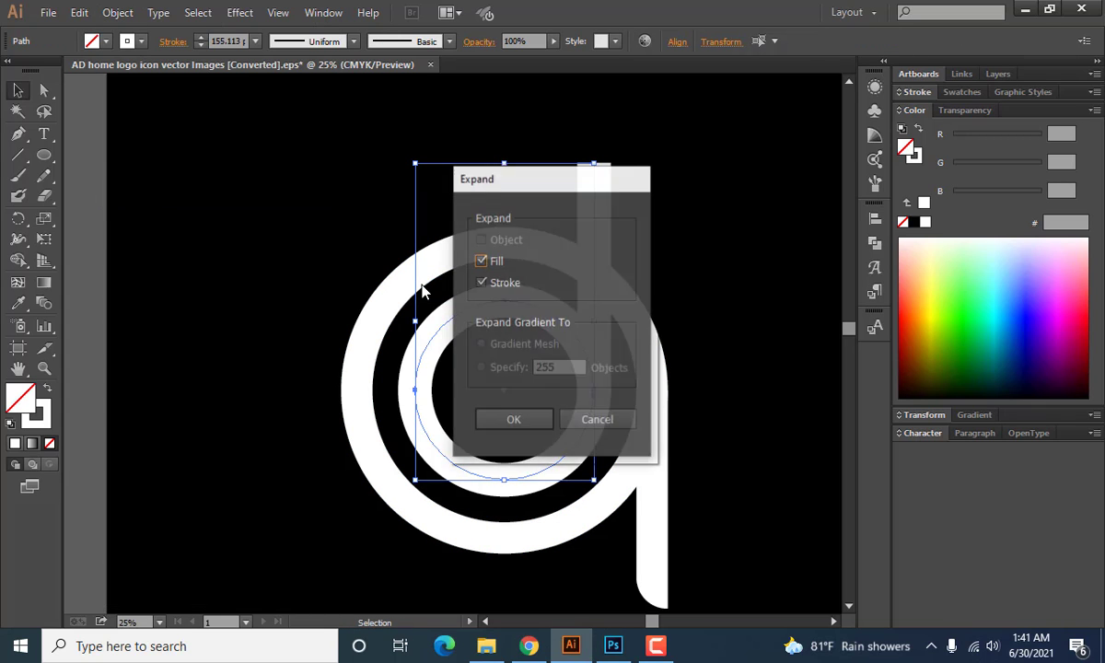
click(514, 420)
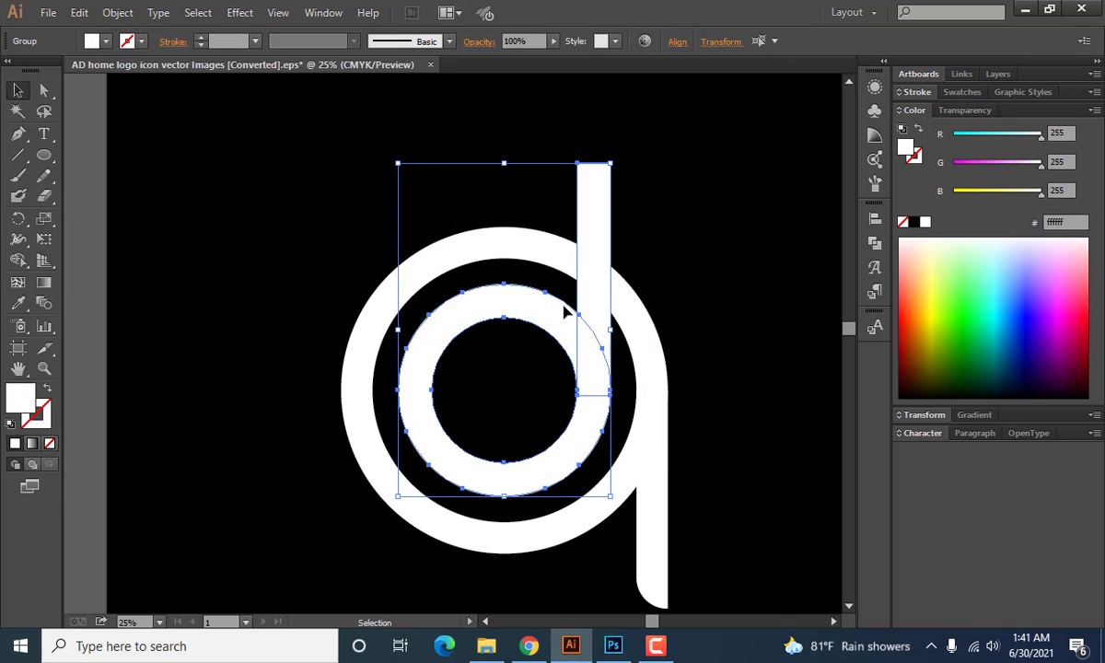
Fully round the outer left corner at the top of the d's stem, matching the curved end of the outer stem.
click(674, 261)
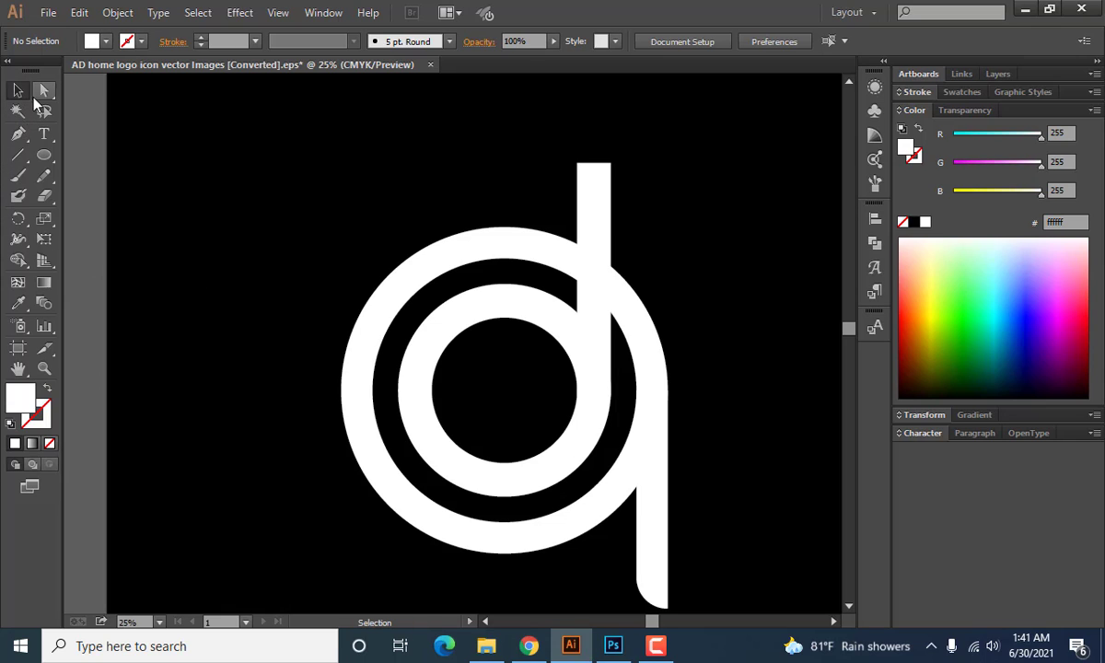
click(43, 89)
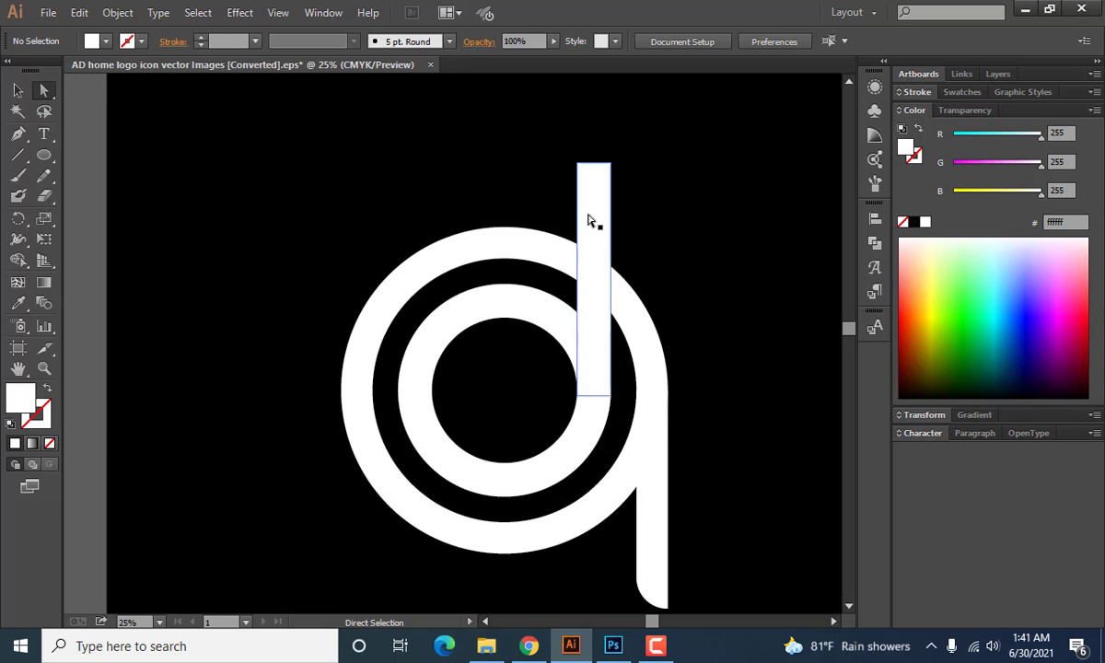
scroll(589, 226, up, 4)
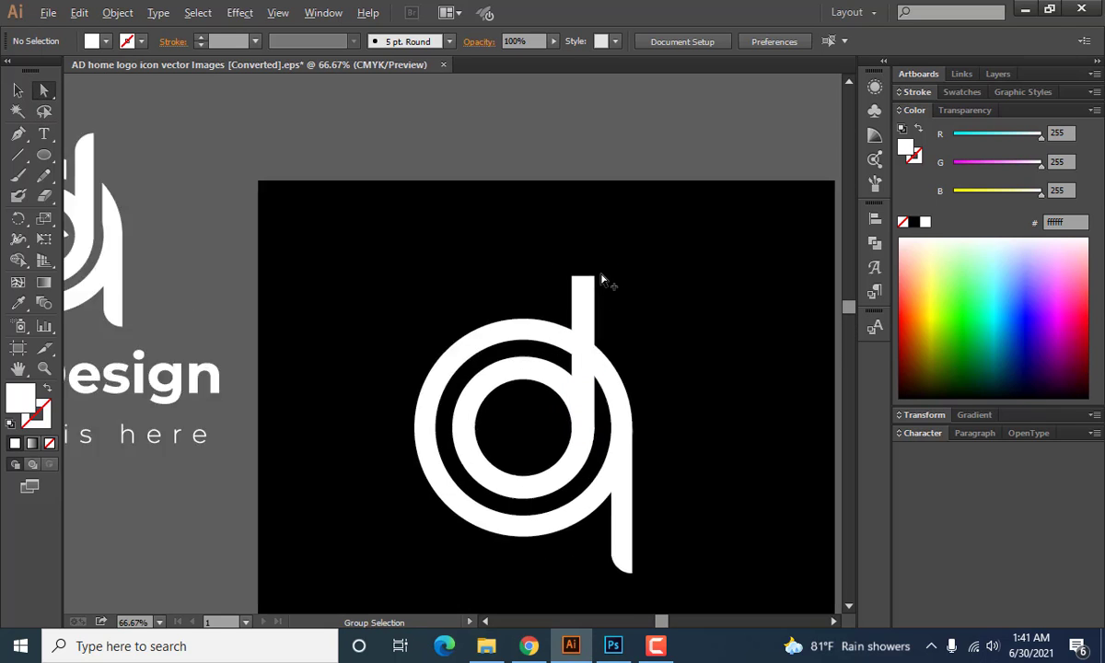
scroll(604, 280, up, 4)
scroll(505, 292, down, 2)
click(529, 350)
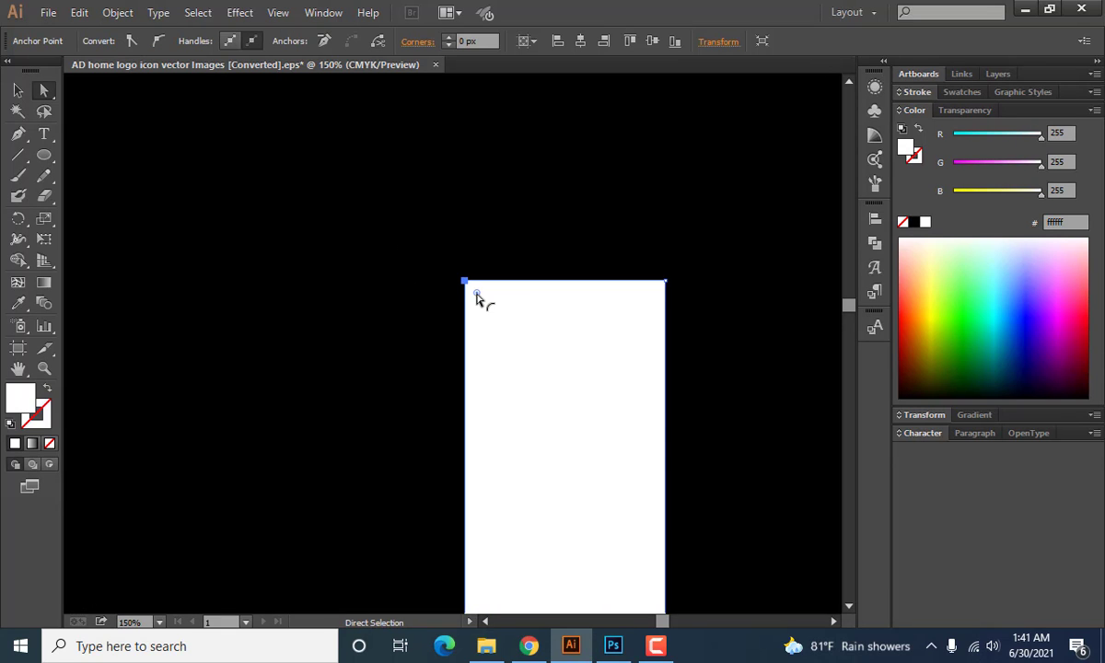
drag(476, 295, 647, 420)
key(ctrl+shift+a)
scroll(511, 384, down, 6)
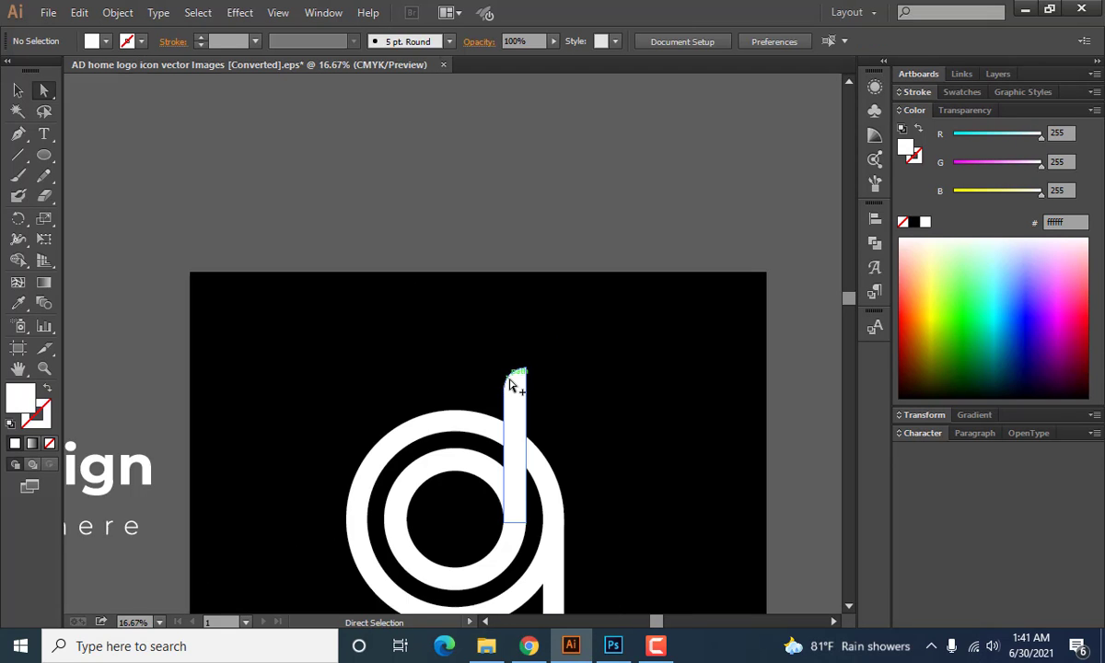
scroll(512, 385, down, 3)
scroll(313, 382, up, 1)
drag(522, 417, 510, 367)
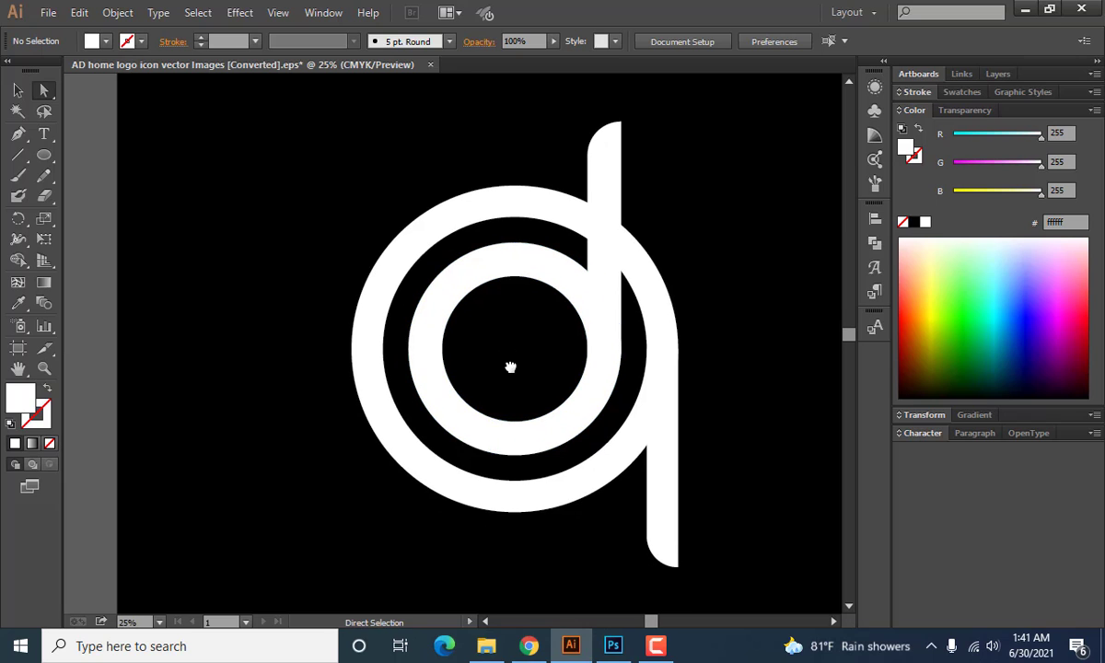
Draw a white rectangle about 700 px wide below the circles and reduce its height to about 120 px.
scroll(476, 387, down, 1)
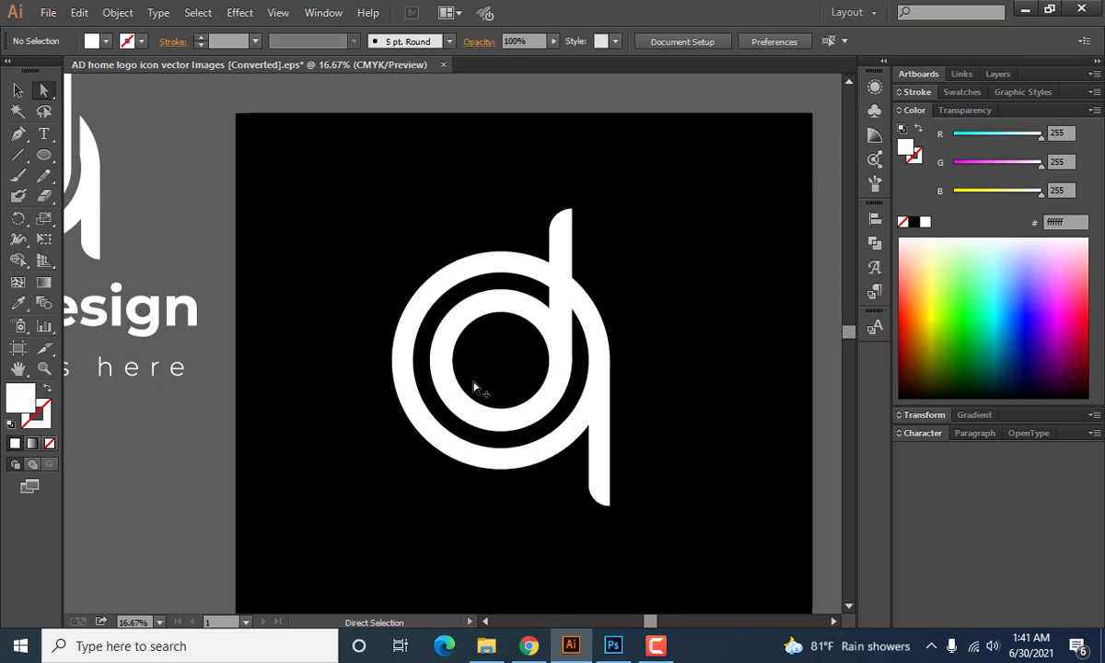
scroll(474, 387, down, 1)
drag(502, 376, 520, 380)
scroll(520, 381, up, 1)
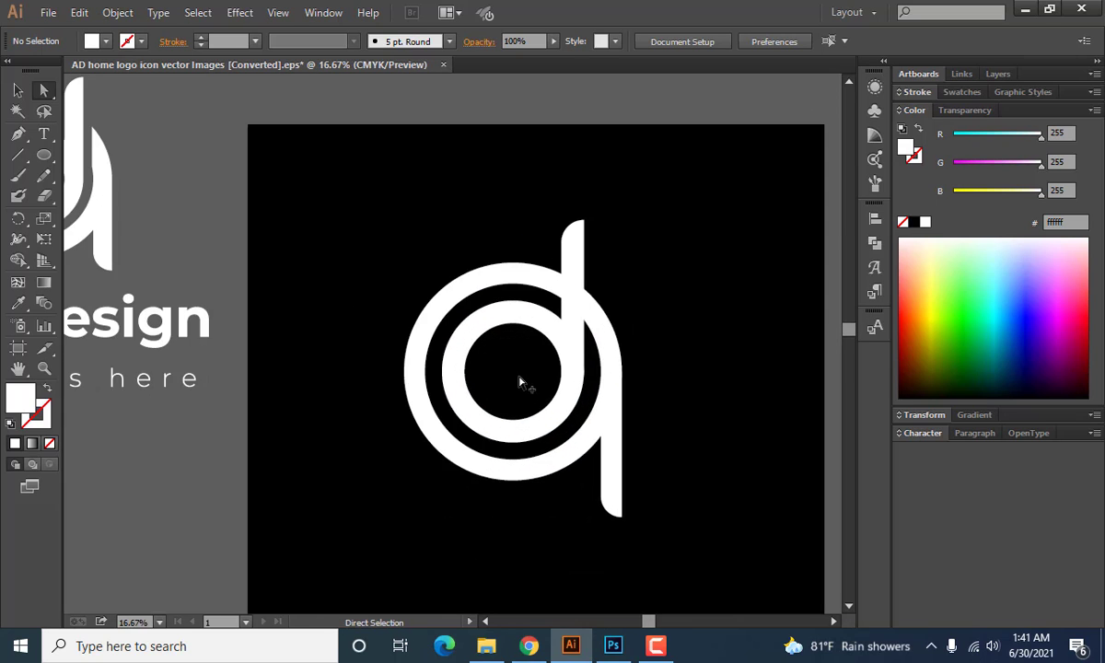
scroll(518, 382, down, 4)
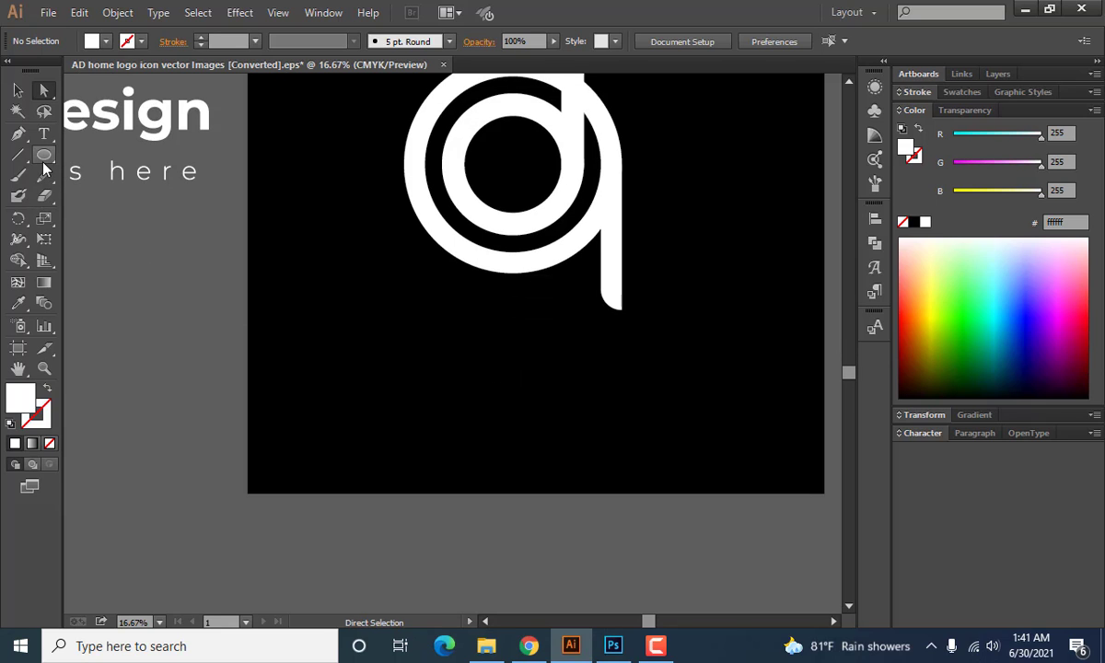
drag(43, 162, 115, 157)
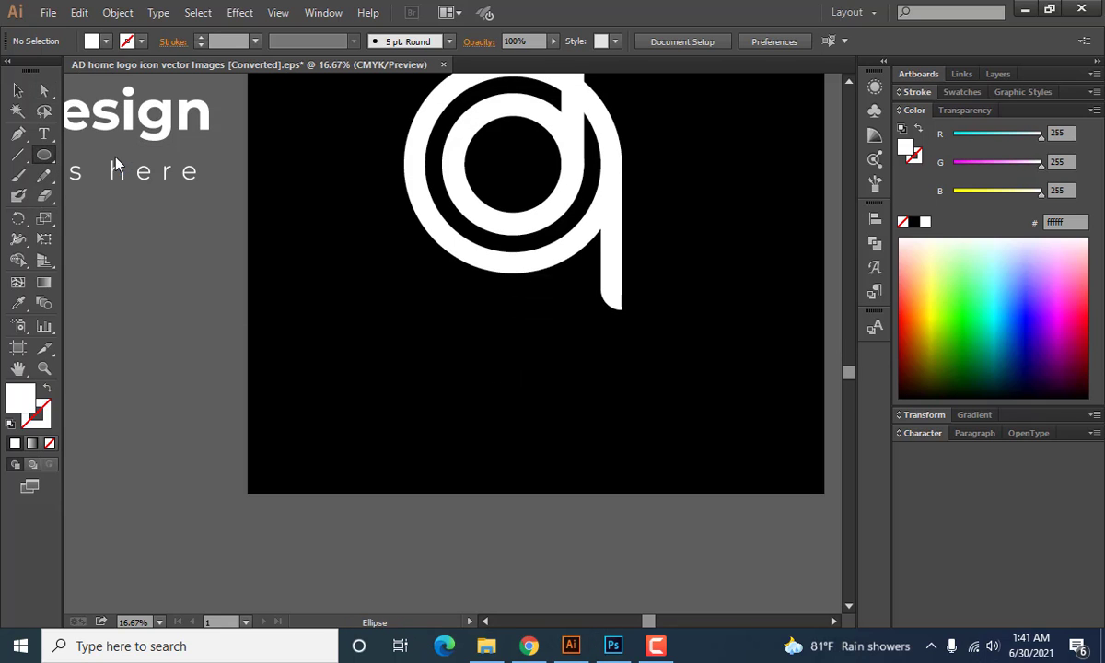
scroll(351, 338, up, 1)
scroll(425, 399, up, 1)
scroll(425, 400, up, 1)
drag(425, 401, 576, 431)
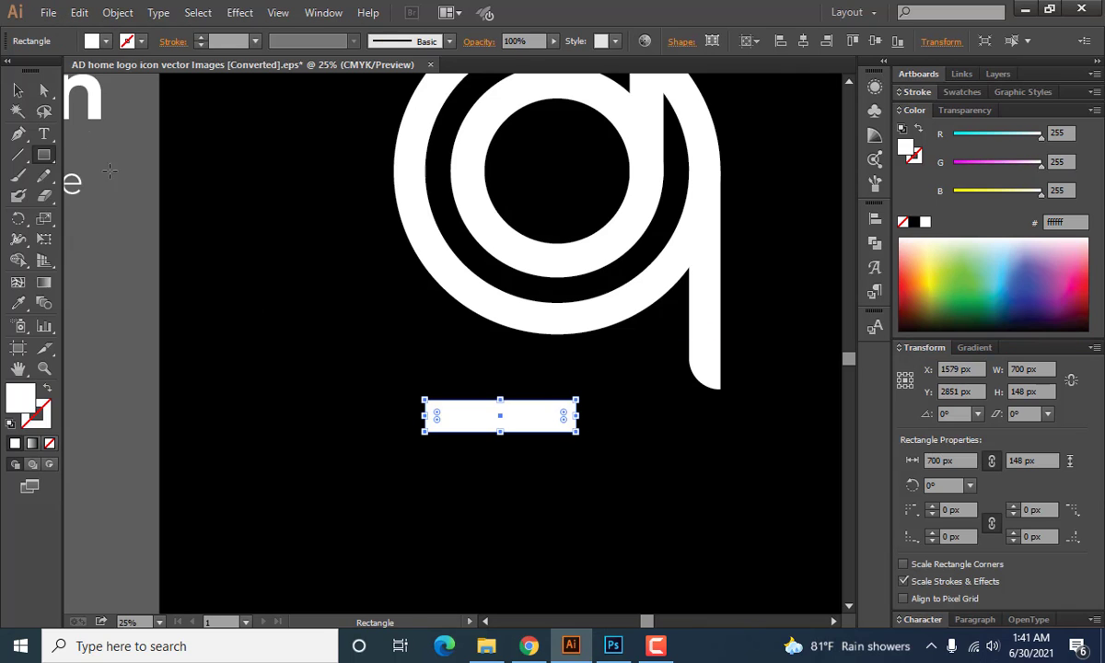
click(13, 91)
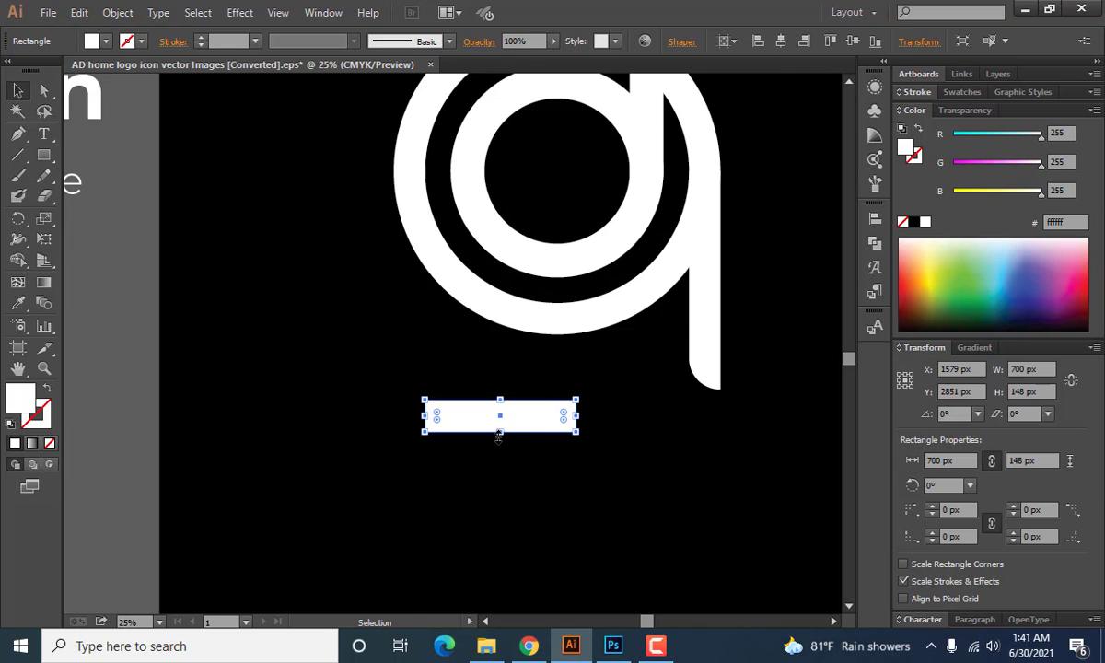
drag(499, 432, 501, 424)
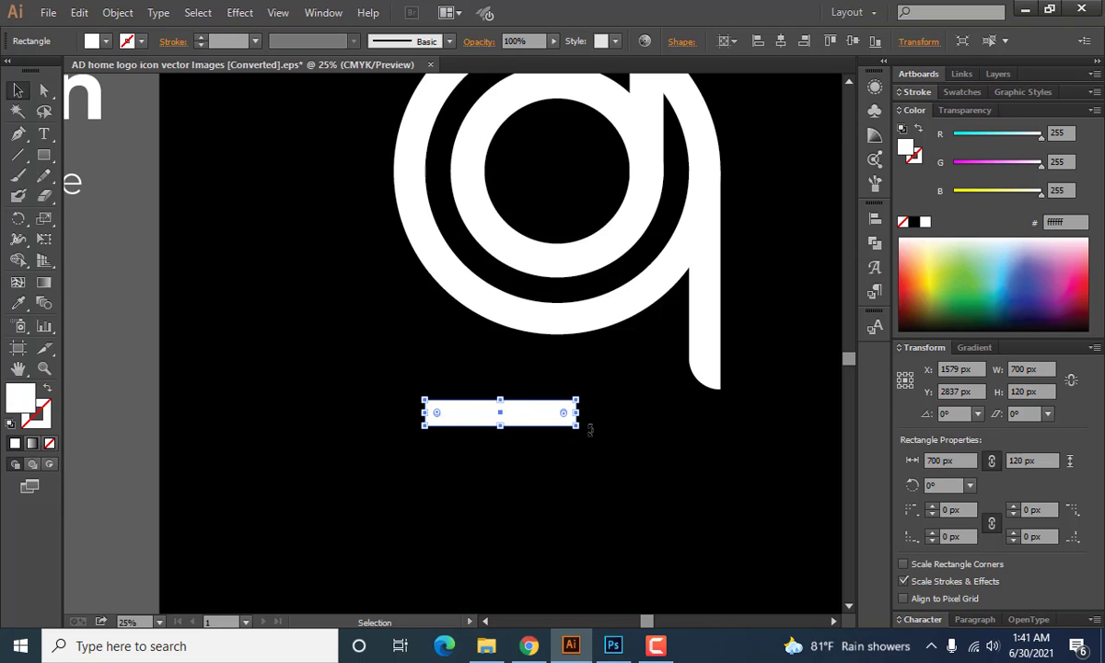
Rotate the rectangle to about 39° and thin it to about 89 px, placing it lower left of the rings.
drag(590, 429, 597, 378)
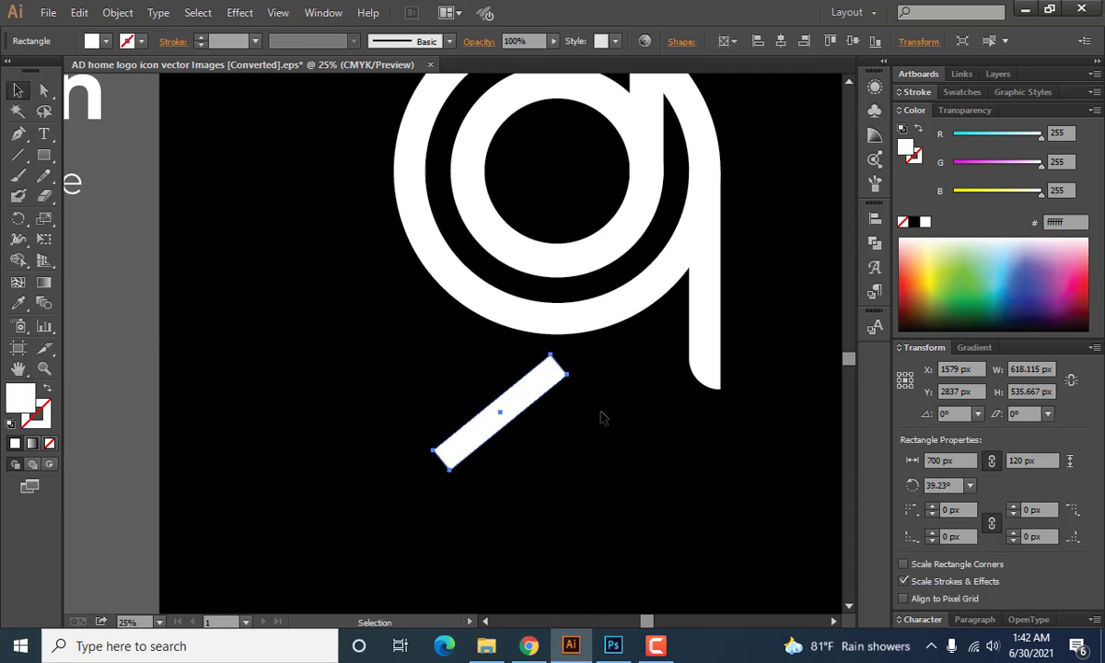
click(600, 419)
drag(526, 397, 438, 436)
click(477, 450)
click(387, 450)
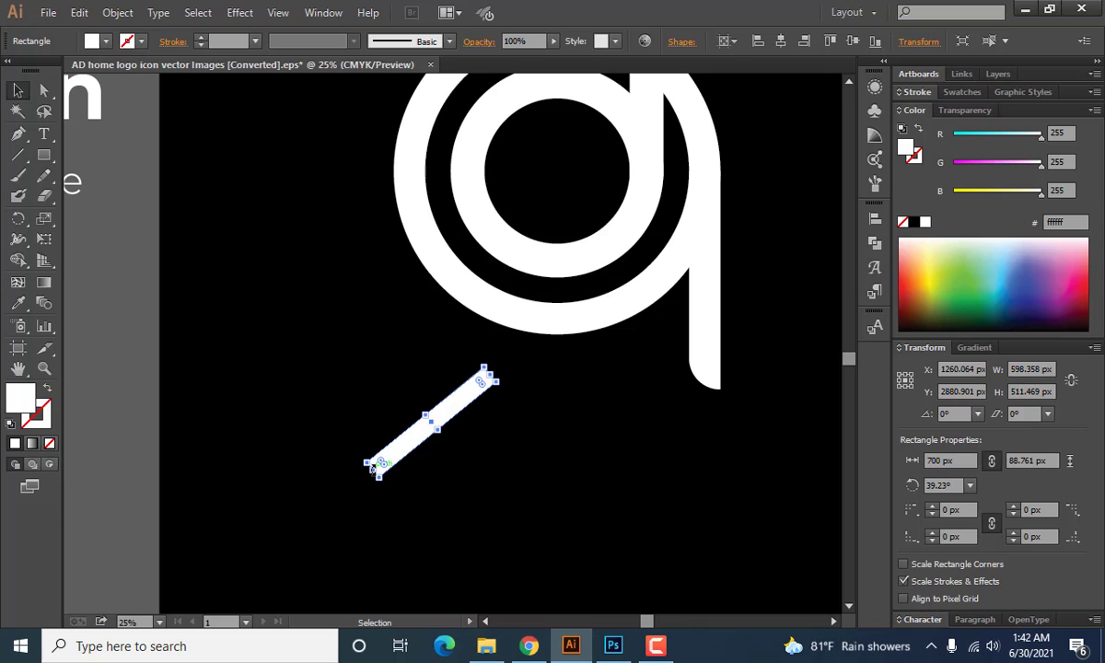
Shorten the tilted bar by pulling in both its lower and upper ends.
scroll(368, 470, up, 5)
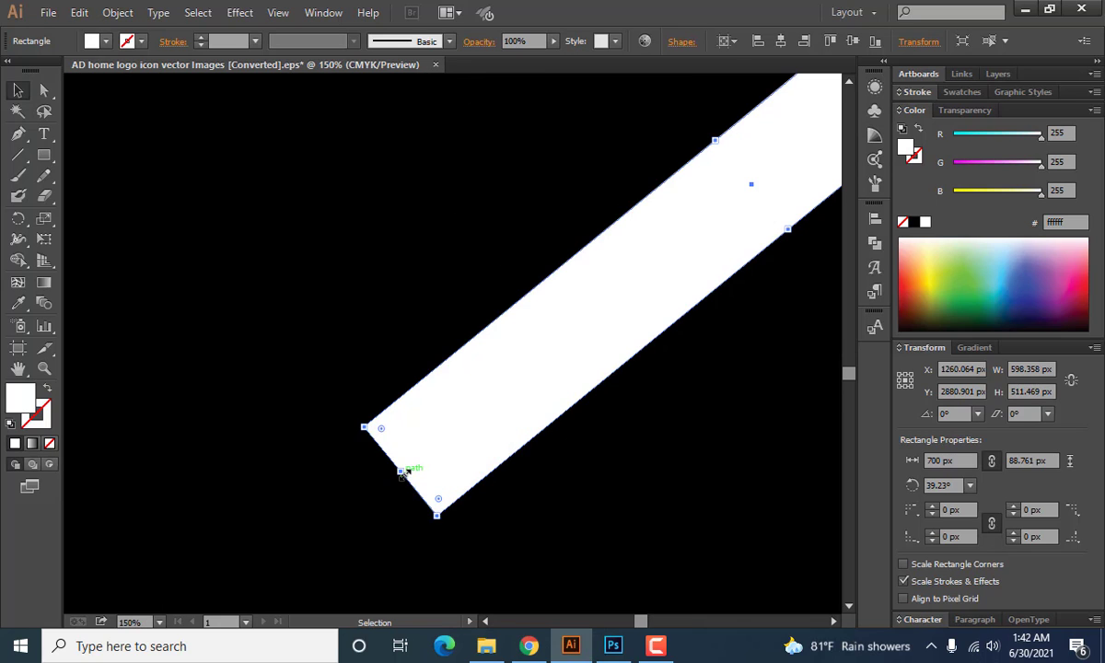
drag(403, 472, 499, 394)
scroll(465, 430, down, 4)
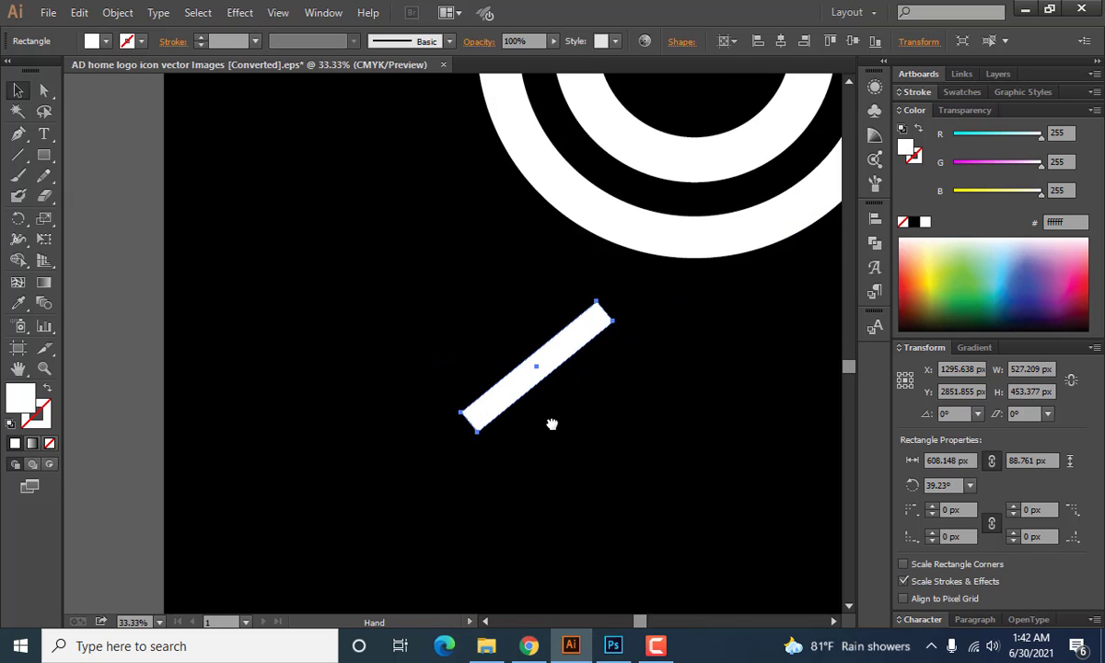
scroll(562, 359, up, 3)
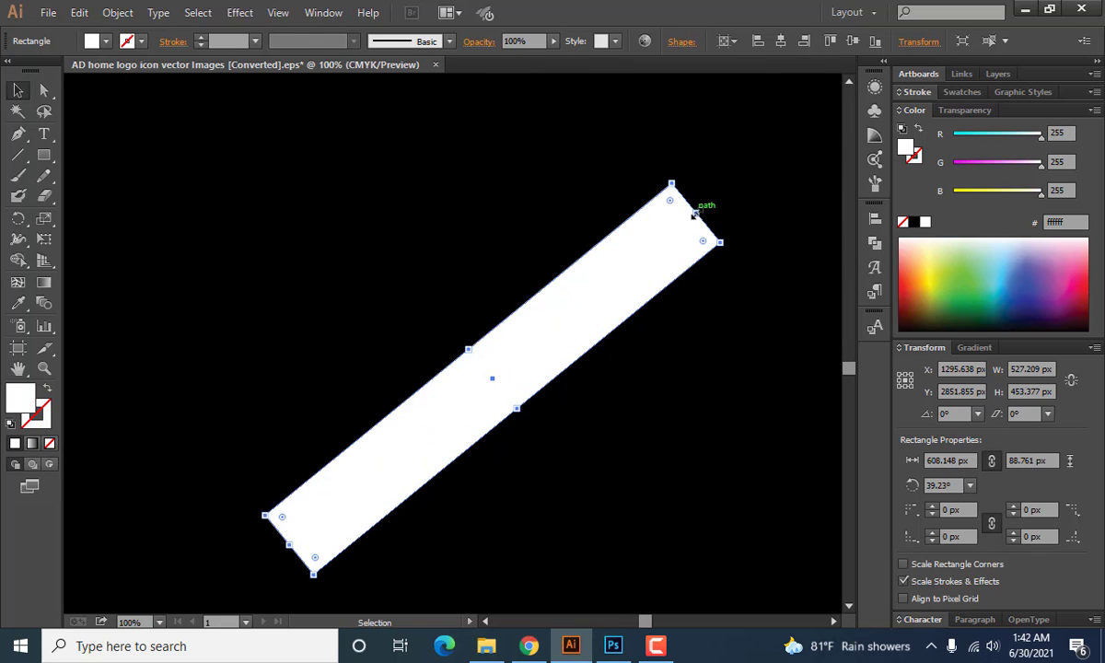
drag(695, 214, 637, 244)
click(622, 375)
scroll(658, 378, down, 3)
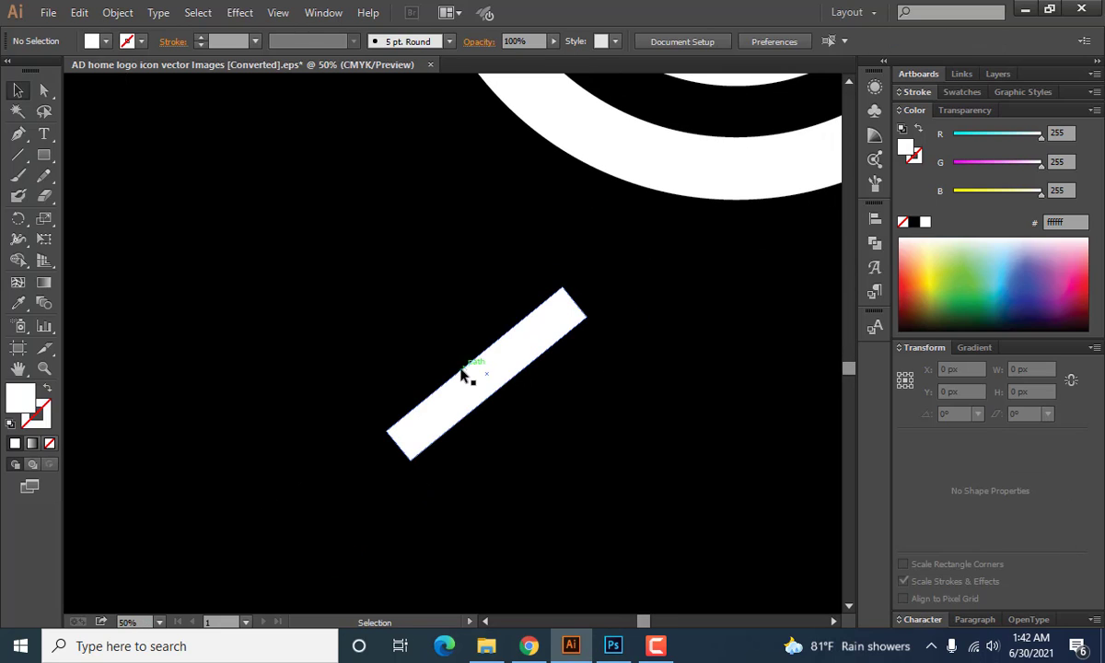
Thin the tilted bar to about 58 px and shorten its length to about 494 px.
click(463, 375)
drag(484, 375, 503, 392)
click(593, 364)
drag(593, 365, 563, 383)
click(470, 373)
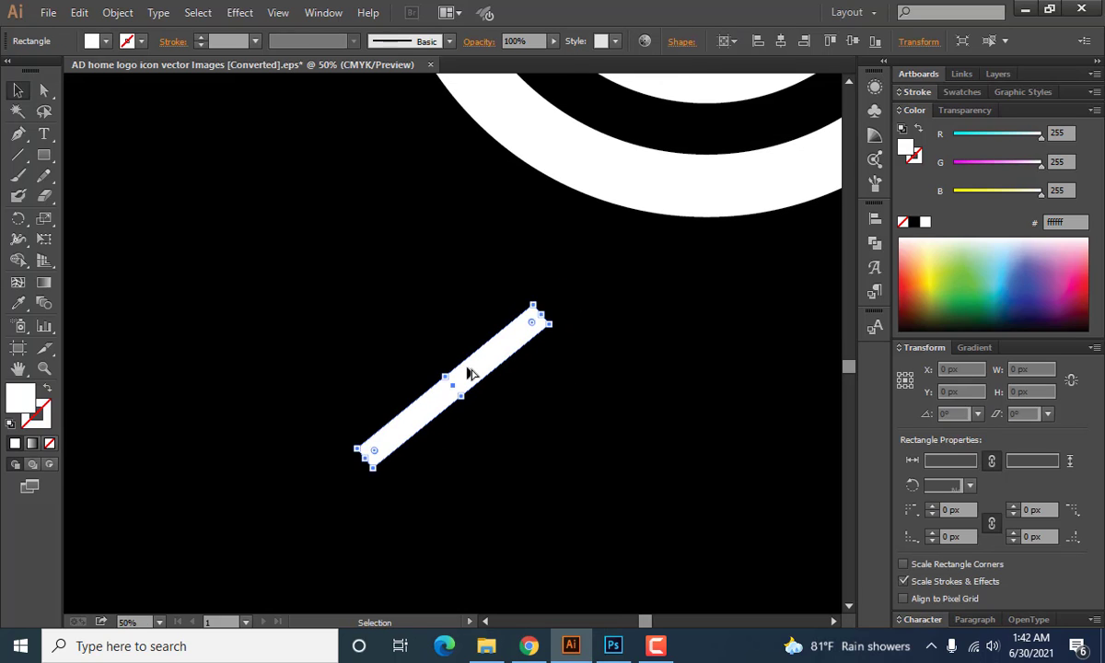
scroll(469, 373, up, 1)
drag(563, 300, 550, 310)
click(572, 365)
scroll(471, 394, up, 1)
scroll(472, 394, down, 1)
Create a mirrored copy of the tilted bar by reflecting it across the vertical axis.
click(471, 394)
right_click(471, 394)
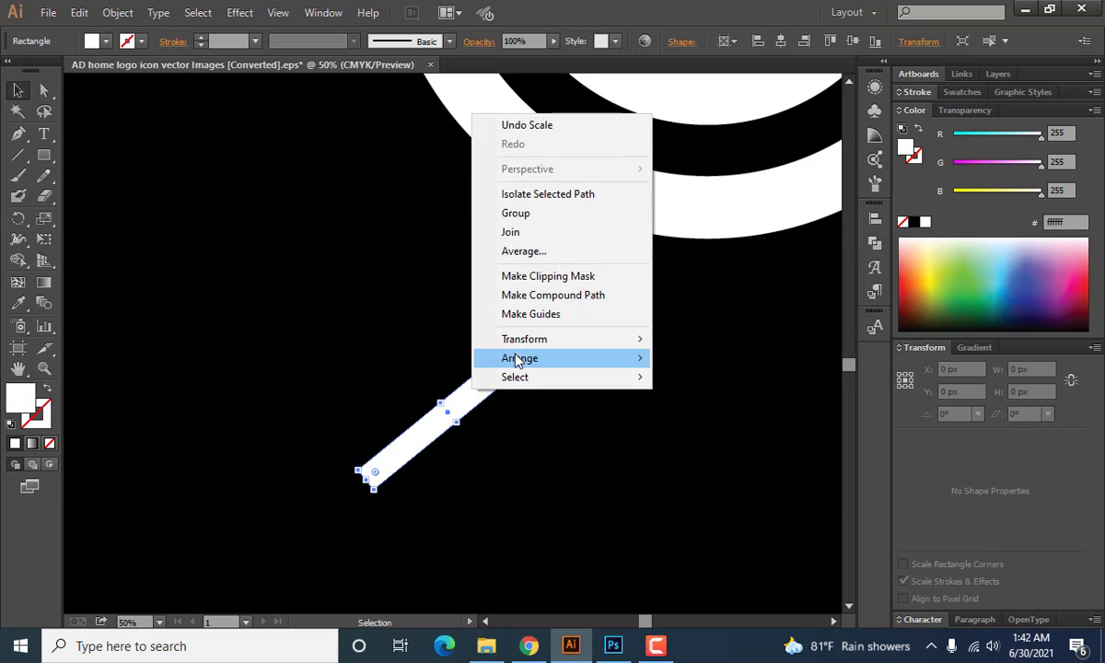
mouse_move(575, 340)
click(697, 403)
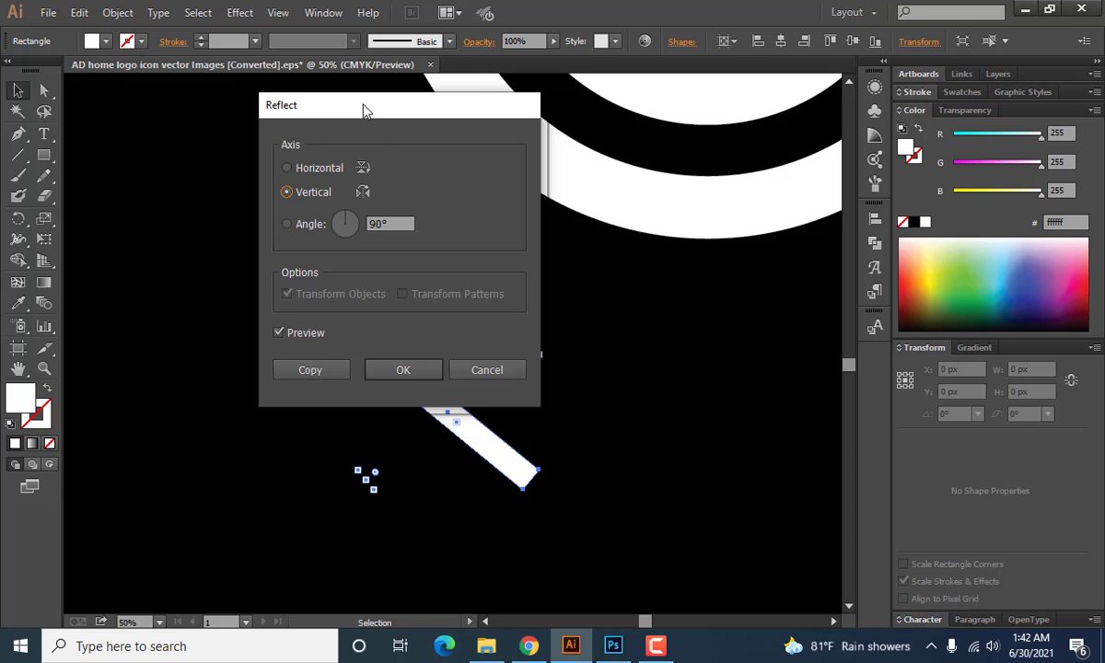
drag(363, 110, 748, 114)
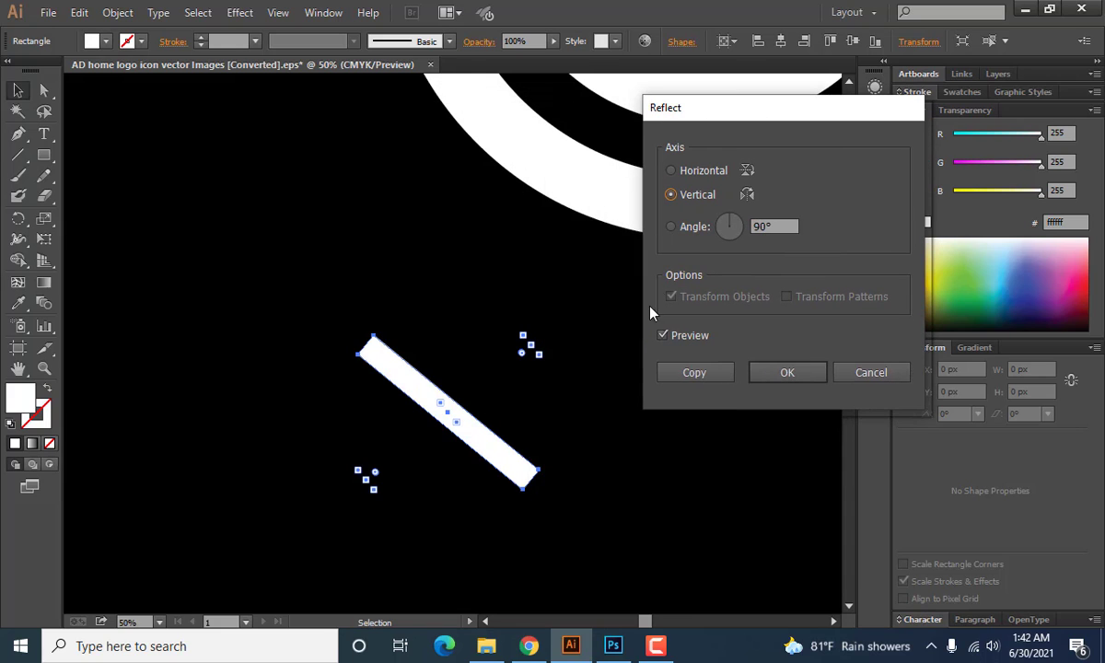
click(672, 194)
click(695, 373)
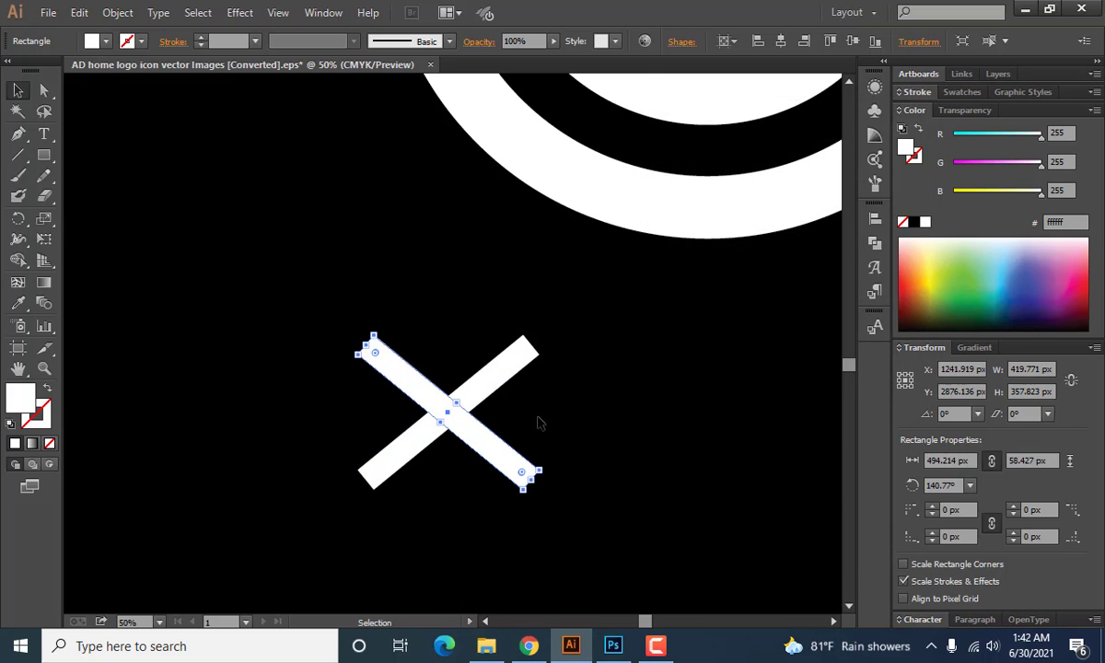
Move the mirrored bar horizontally to the right so both bars cross near their upper ends like a roof.
drag(473, 443, 550, 433)
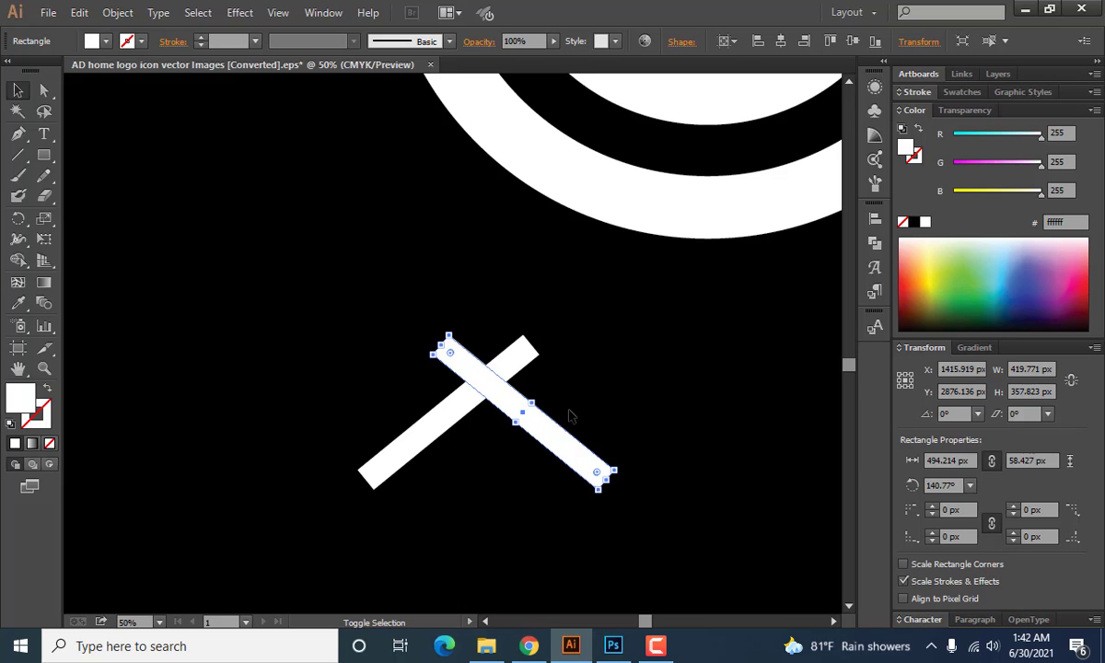
click(587, 403)
scroll(460, 369, down, 2)
scroll(463, 371, up, 1)
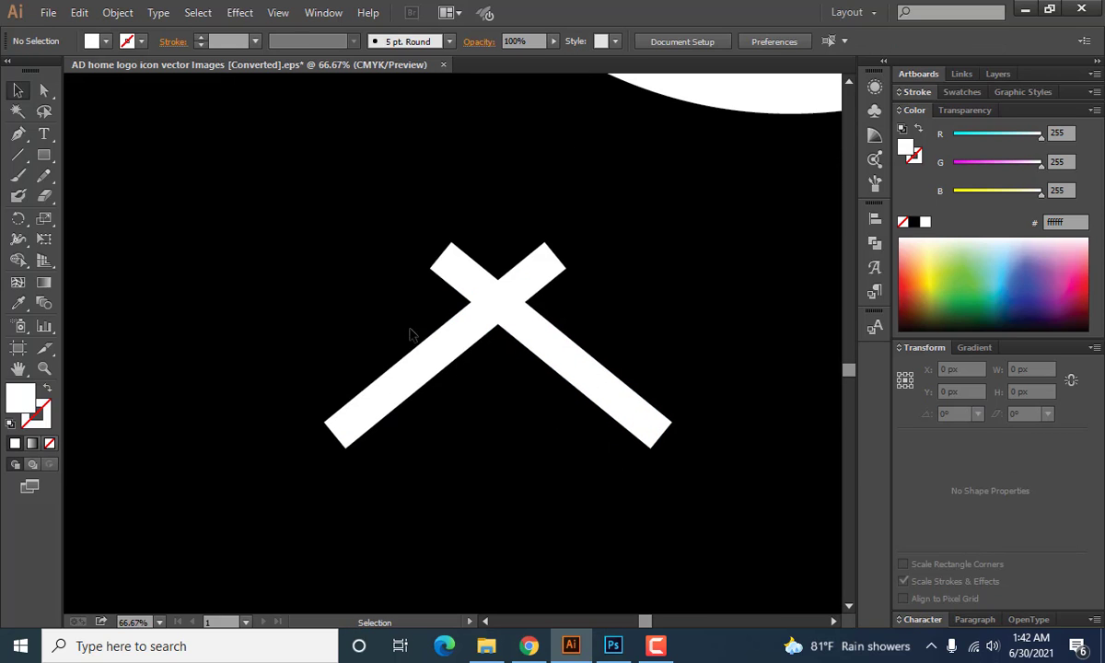
drag(363, 291, 589, 388)
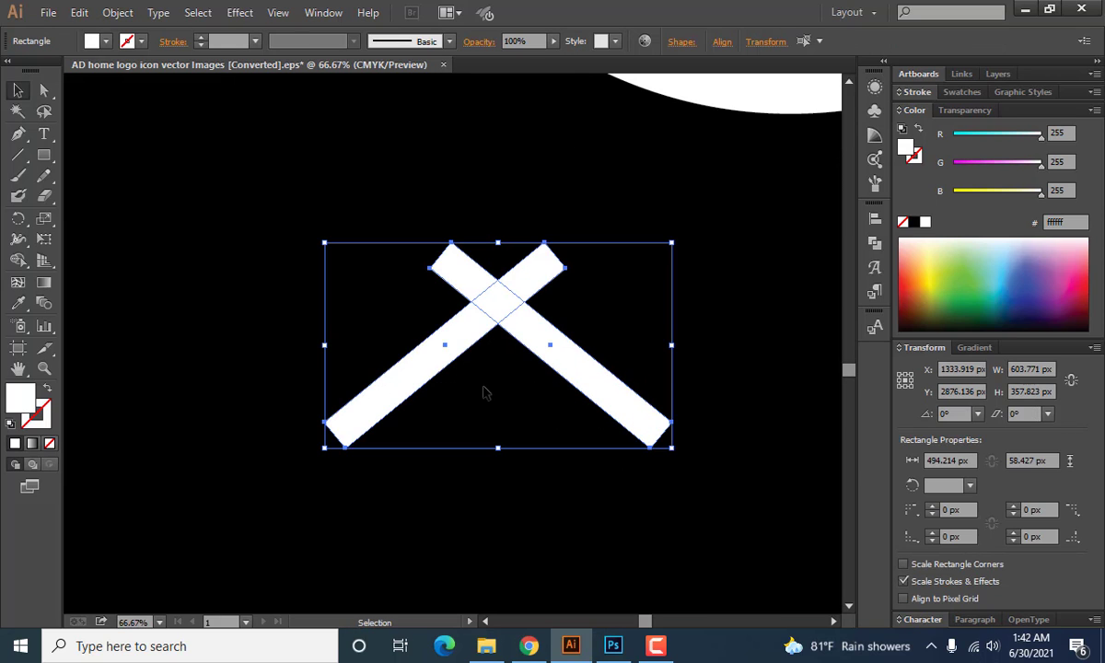
click(415, 367)
click(875, 218)
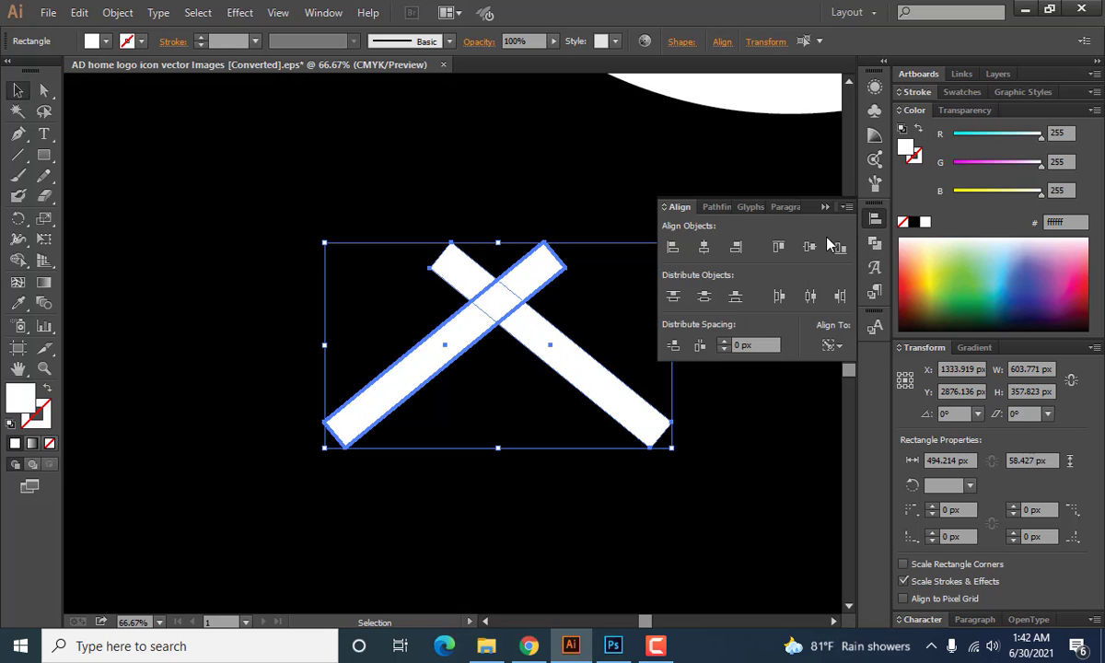
click(824, 210)
click(681, 299)
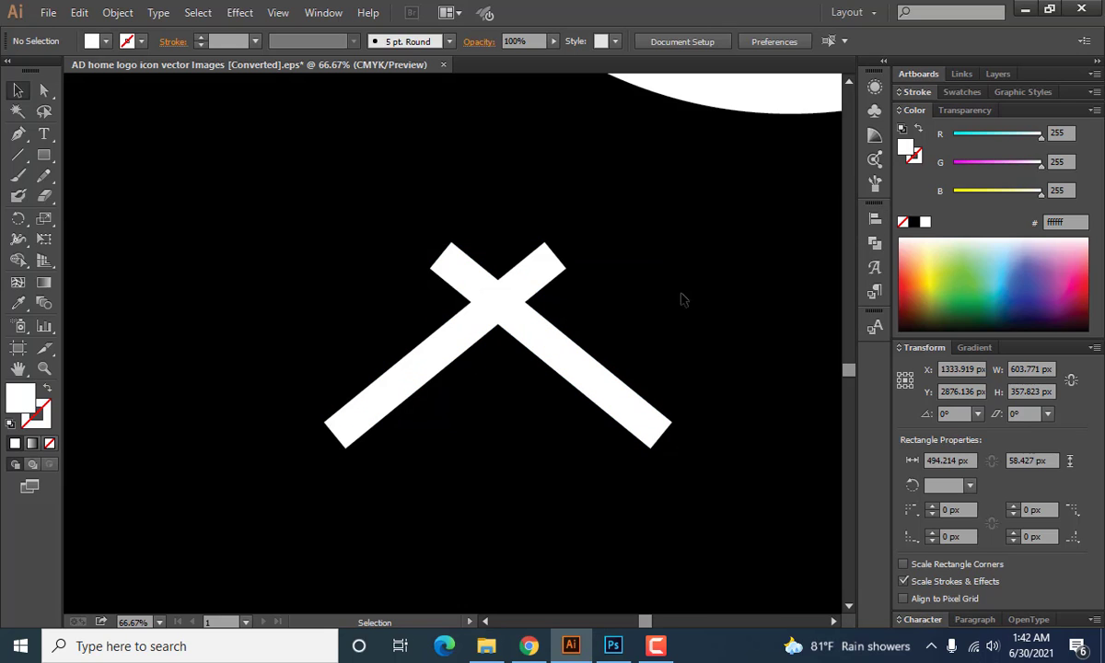
Rotate the original bar steeper, to about 44°, and delete its mirrored copy.
scroll(495, 460, down, 4)
scroll(502, 498, up, 2)
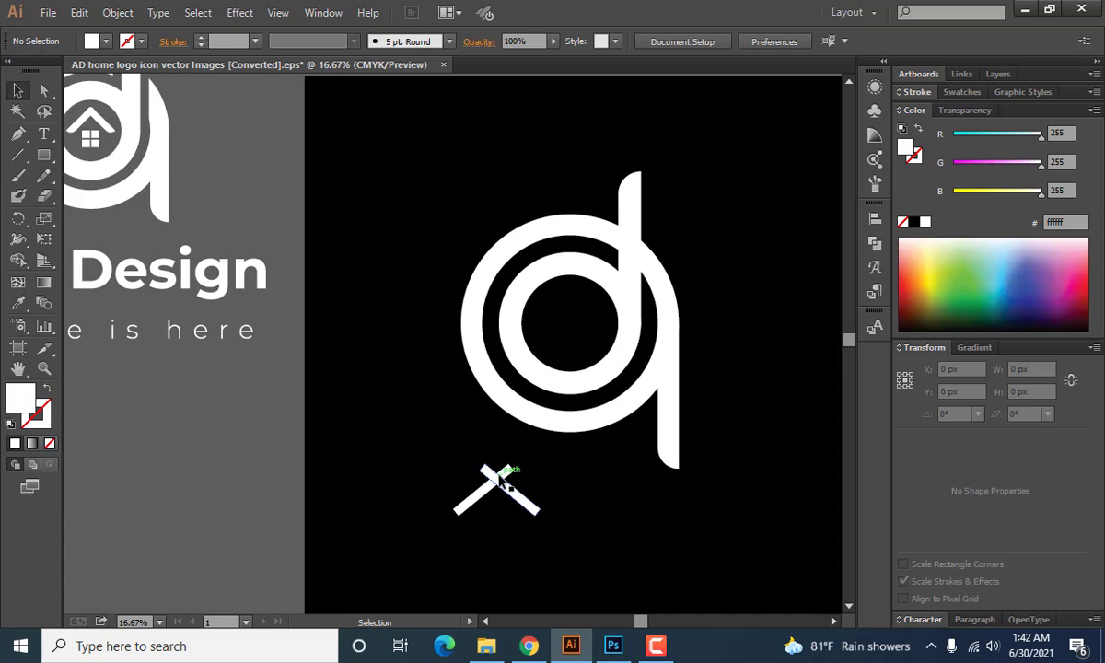
scroll(505, 482, up, 5)
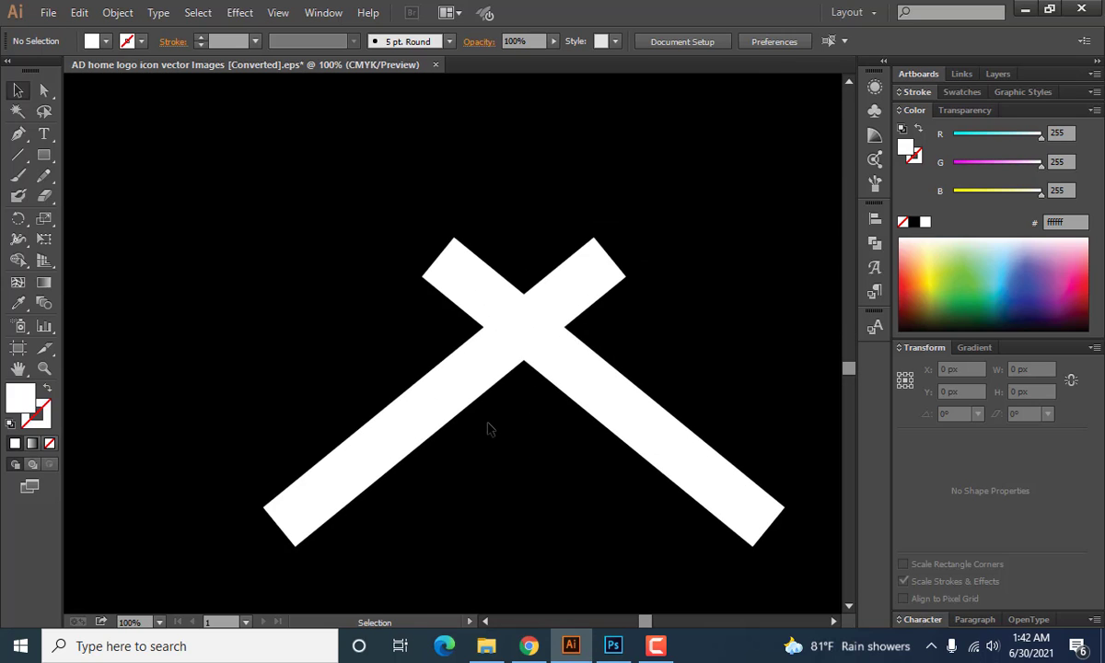
scroll(484, 443, down, 2)
click(434, 444)
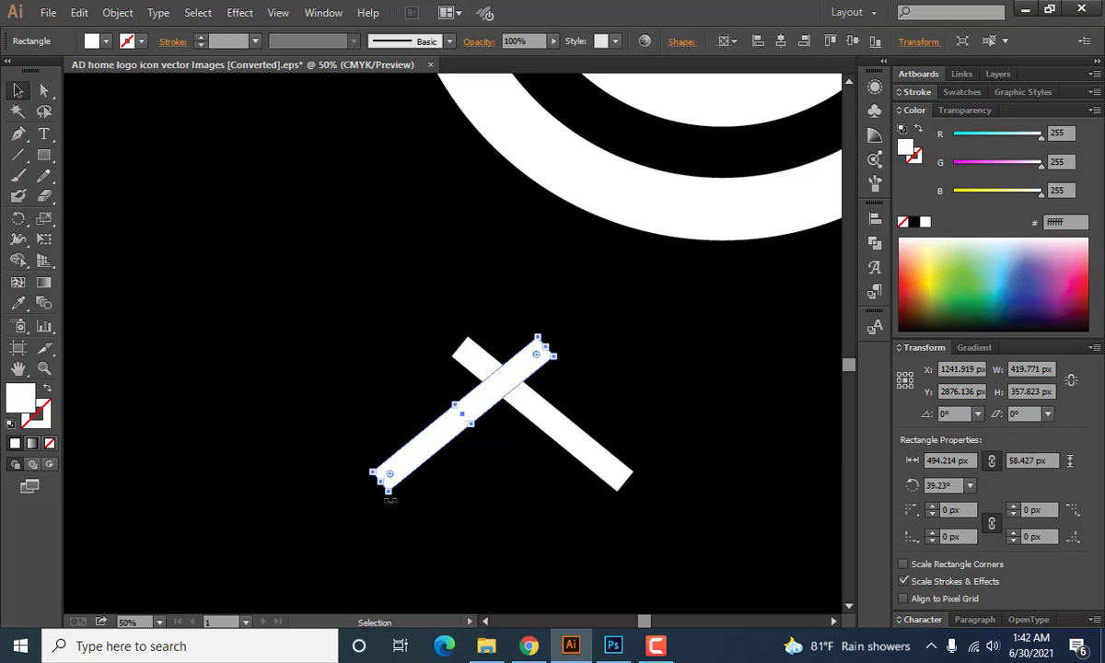
mouse_move(390, 500)
mouse_down()
mouse_move(411, 503)
mouse_move(397, 508)
mouse_up()
click(570, 451)
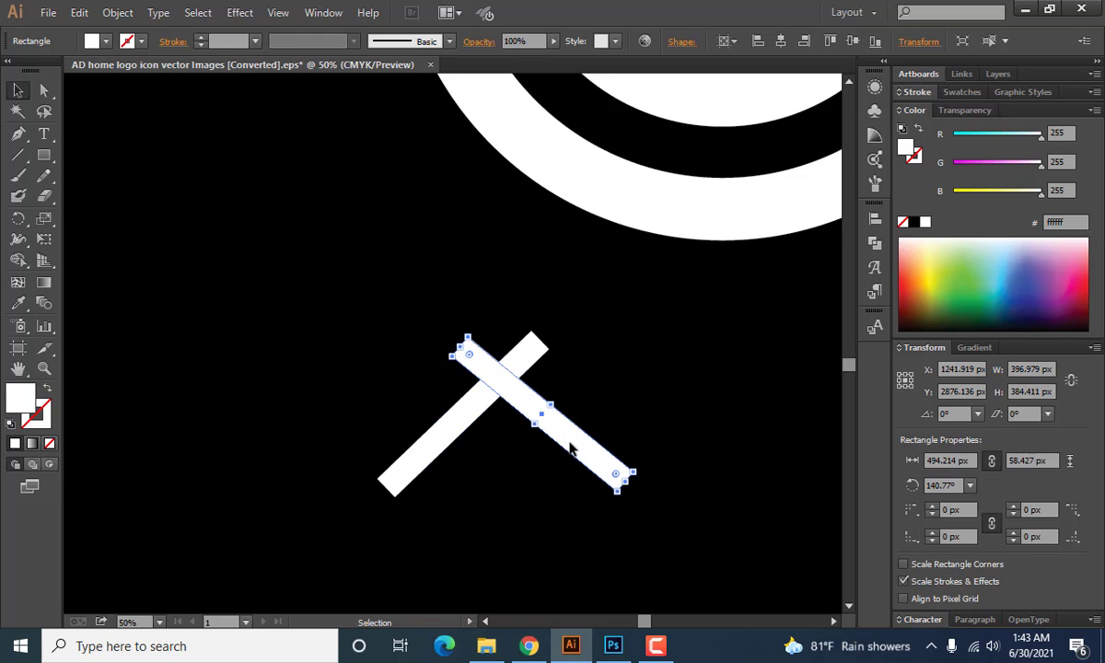
key(Delete)
Create a mirrored copy of the steeper bar by reflecting it across the vertical axis.
click(454, 417)
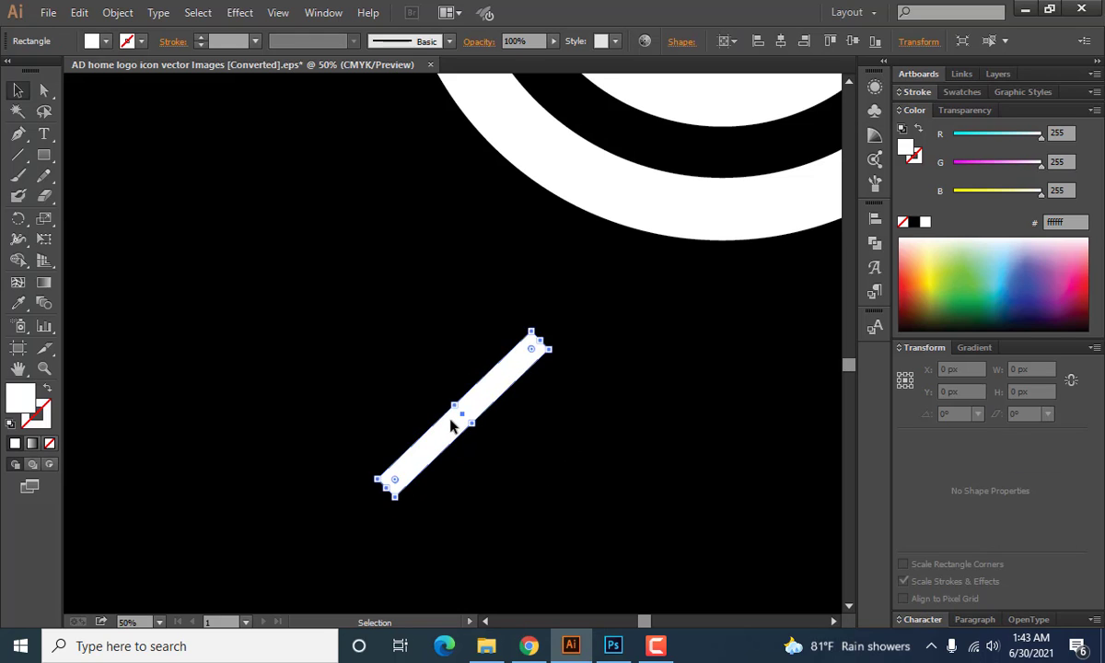
right_click(453, 417)
mouse_move(525, 369)
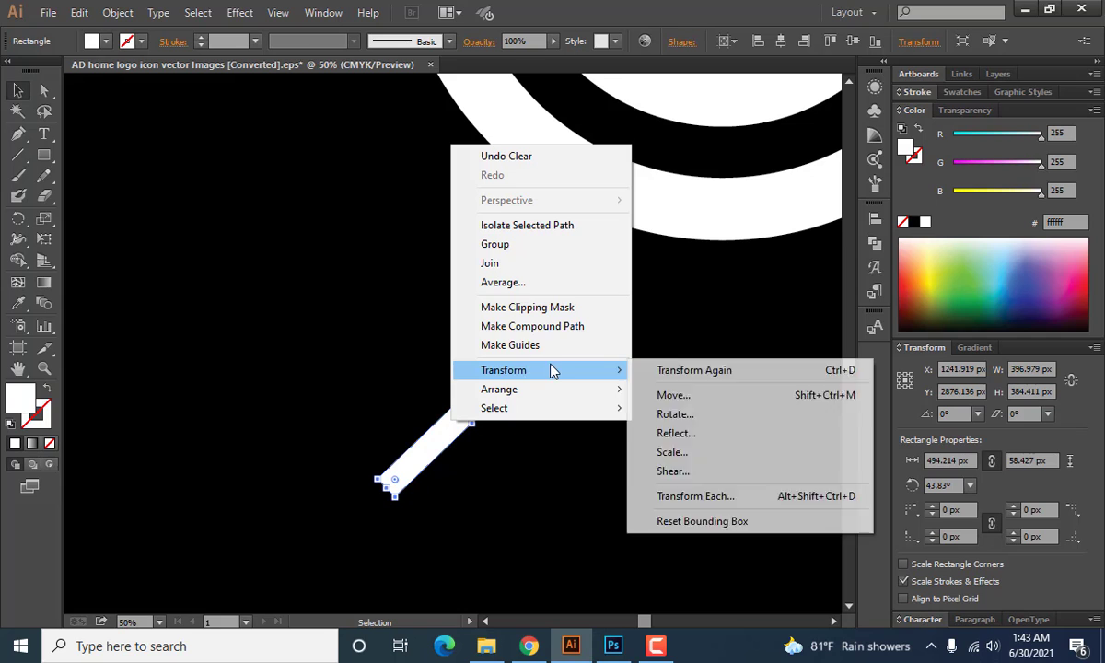
click(665, 433)
click(695, 373)
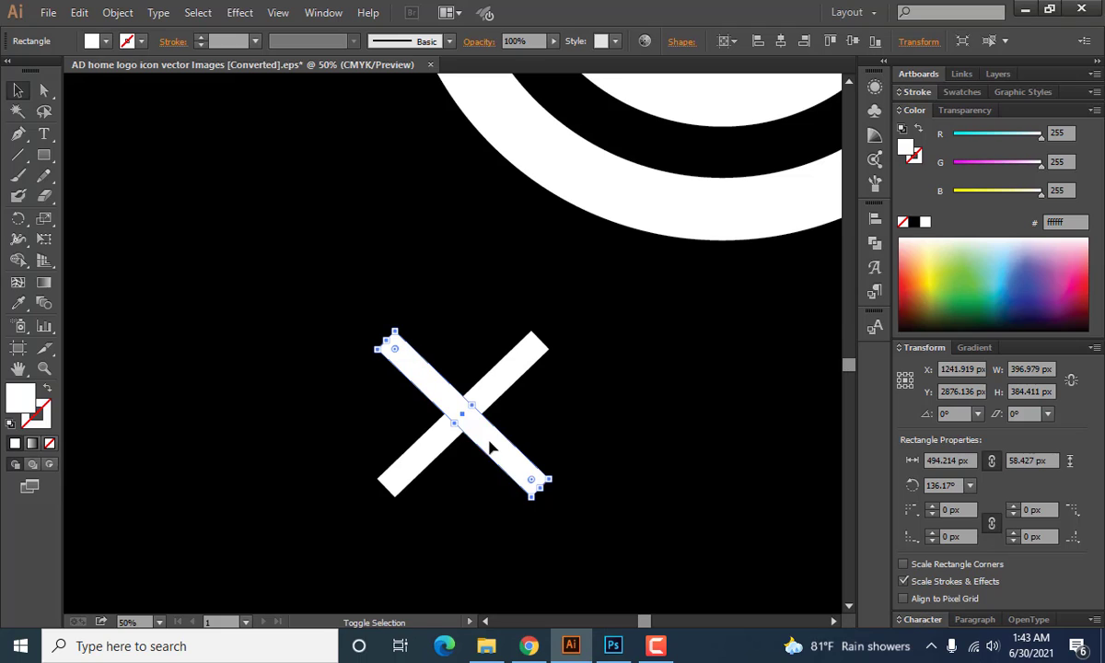
Move the new mirrored bar 170 px horizontally so that it crosses the original near their upper ends.
key(Right)
key(Right)
key(Right)
key(Right)
key(Right)
key(Right)
key(Right)
key(Right)
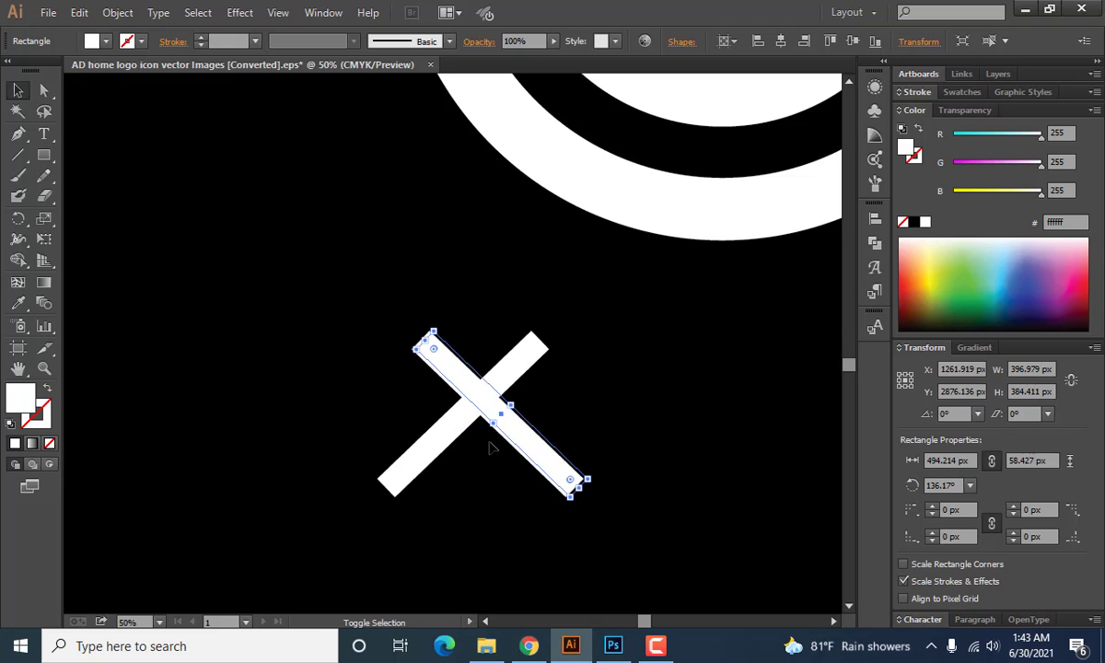
key(shift+Right)
key(shift+Right)
key(shift+Right)
key(shift+Right)
key(shift+Right)
key(shift+Right)
key(shift+Right)
key(shift+Right)
key(shift+Right)
key(shift+Right)
key(shift+Right)
key(shift+Right)
key(shift+Right)
key(shift+Right)
key(shift+Right)
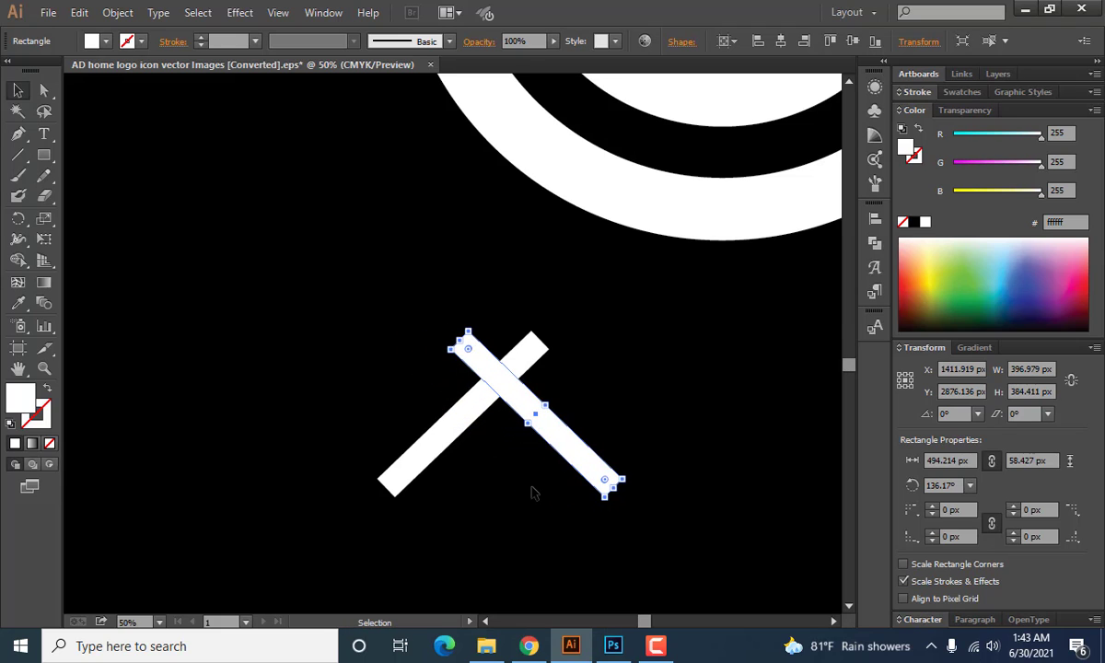
click(532, 493)
scroll(530, 492, down, 1)
scroll(510, 490, down, 3)
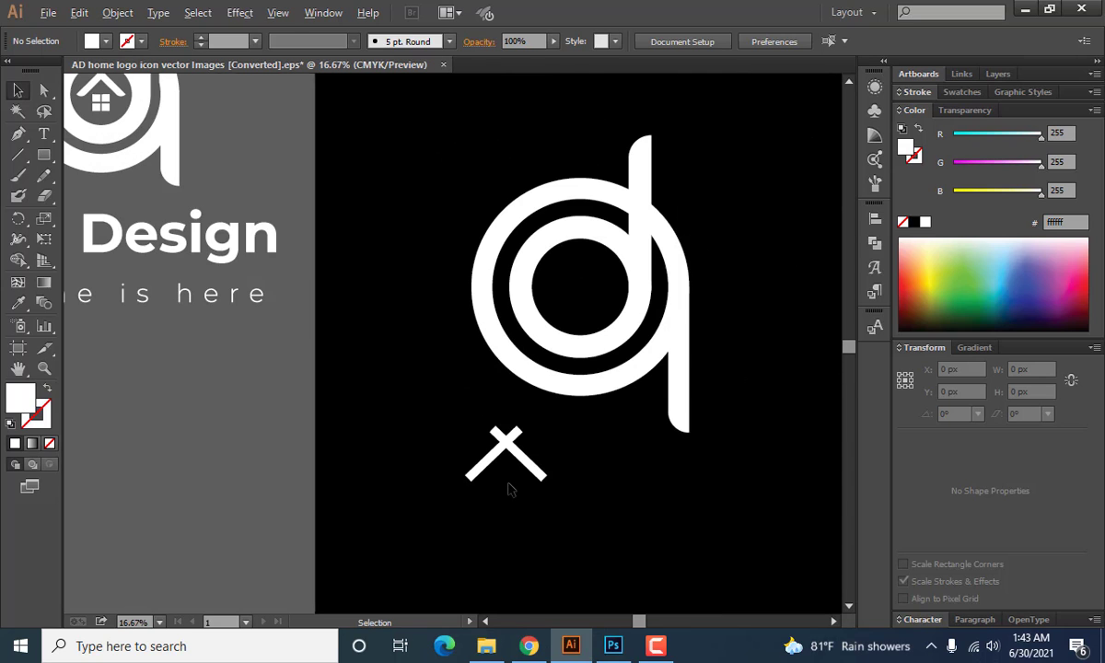
scroll(509, 490, up, 2)
scroll(497, 538, up, 5)
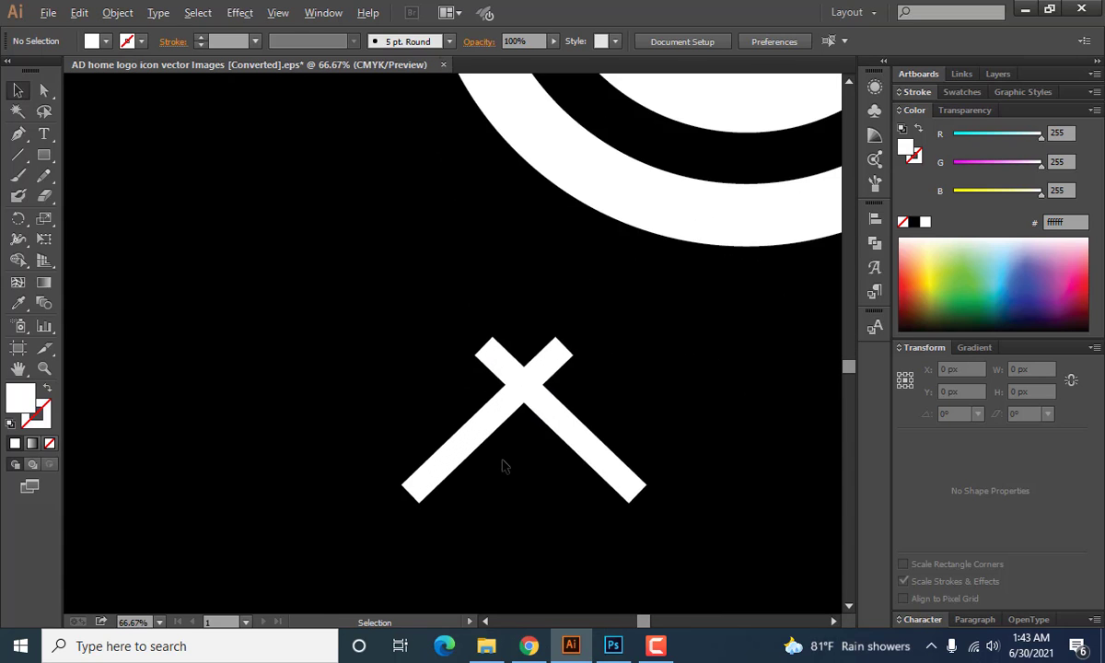
Divide the two crossed bars into separate pieces with the Pathfinder Divide operation.
drag(380, 203, 720, 354)
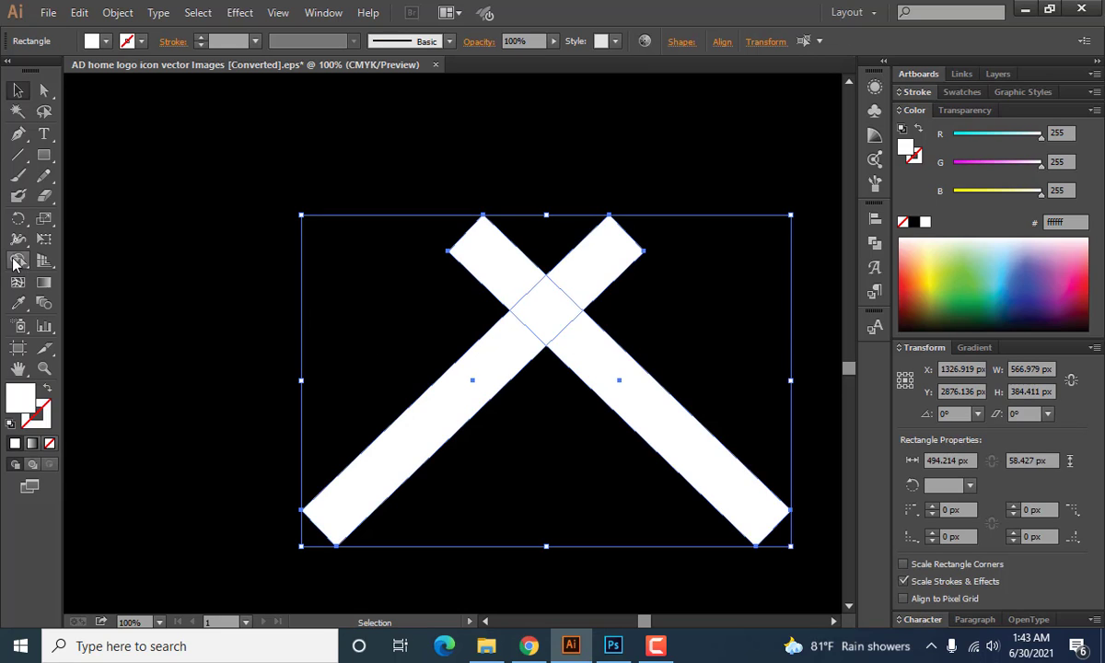
click(17, 261)
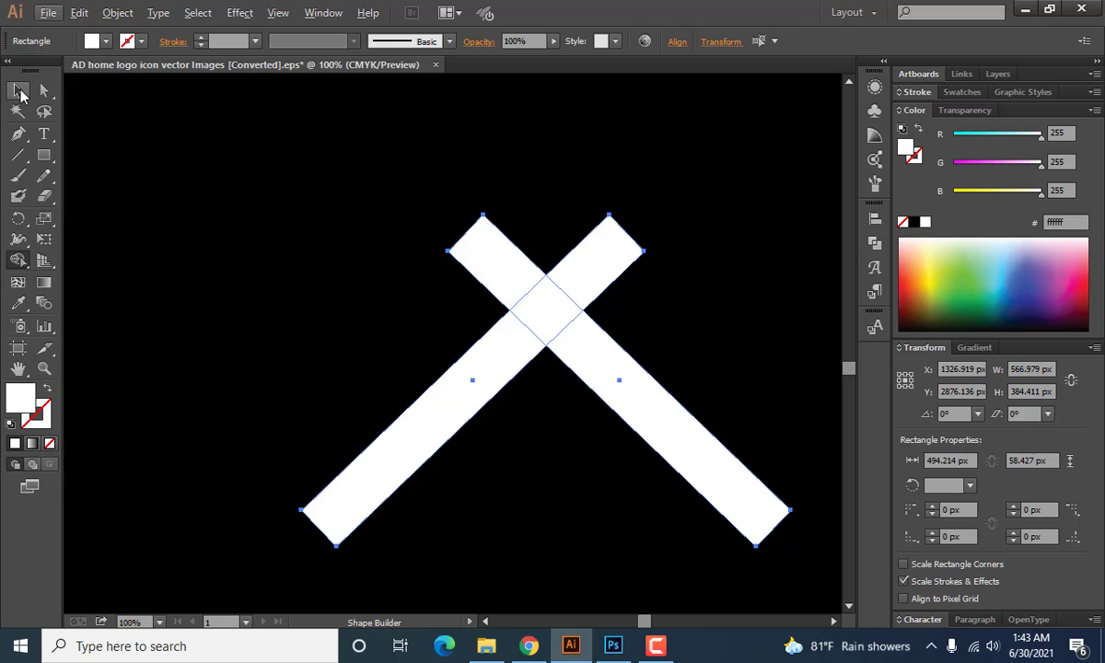
click(19, 91)
drag(244, 219, 709, 425)
click(875, 242)
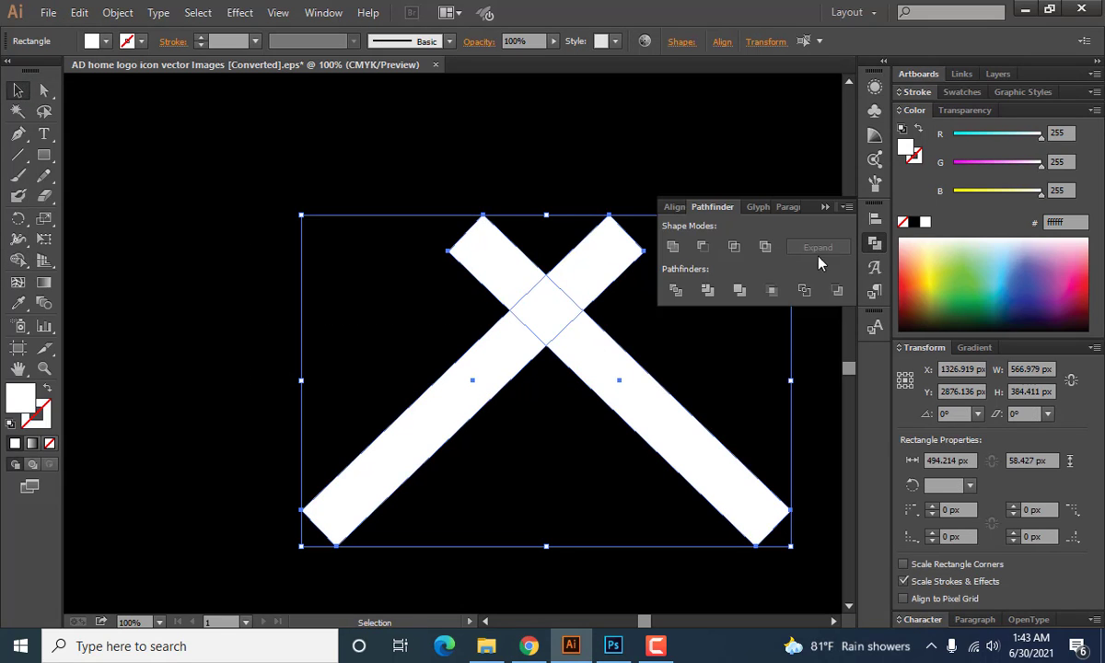
click(675, 291)
click(825, 206)
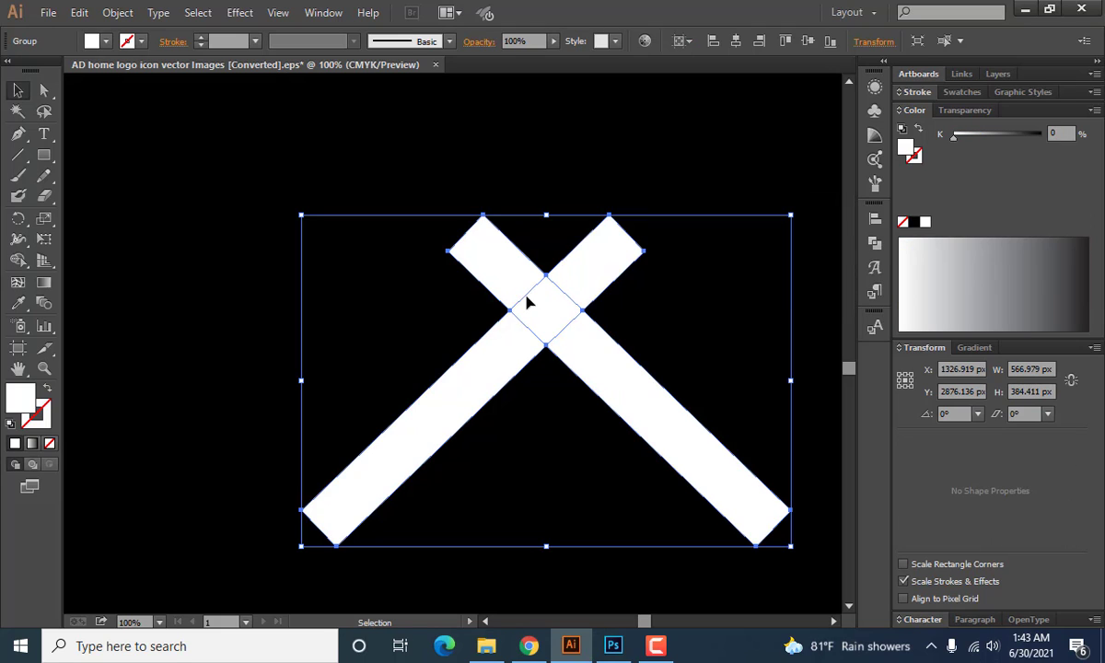
Ungroup the divided pieces and delete the two short ends sticking out above the crossing.
right_click(519, 290)
click(568, 392)
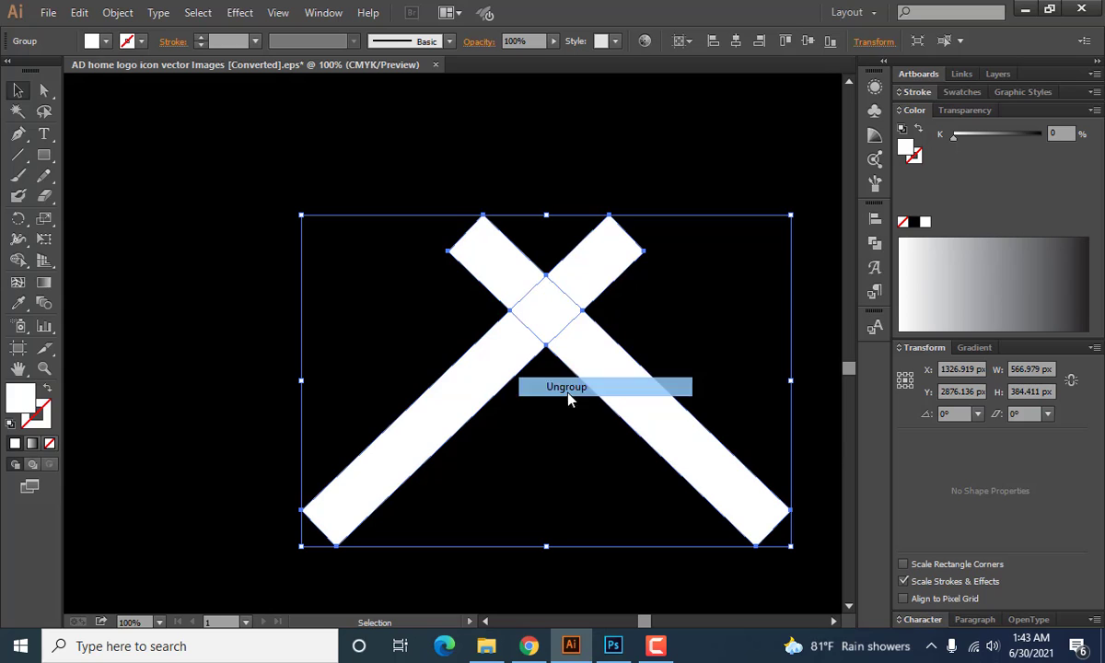
click(662, 338)
click(608, 276)
drag(608, 275, 661, 228)
drag(503, 247, 386, 232)
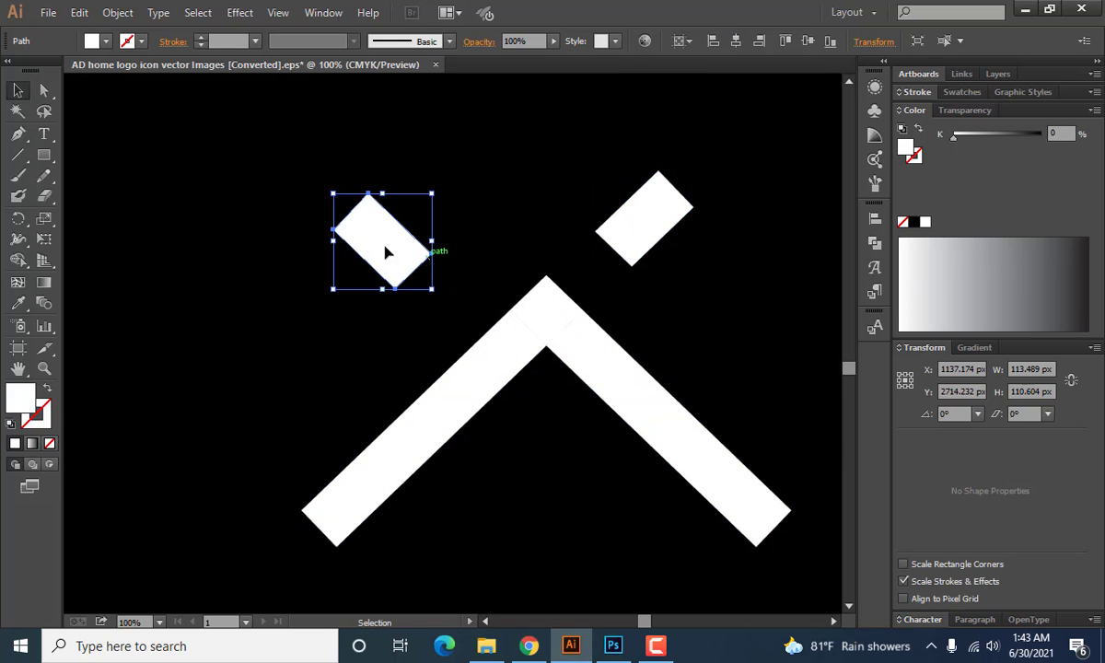
key(Delete)
click(648, 226)
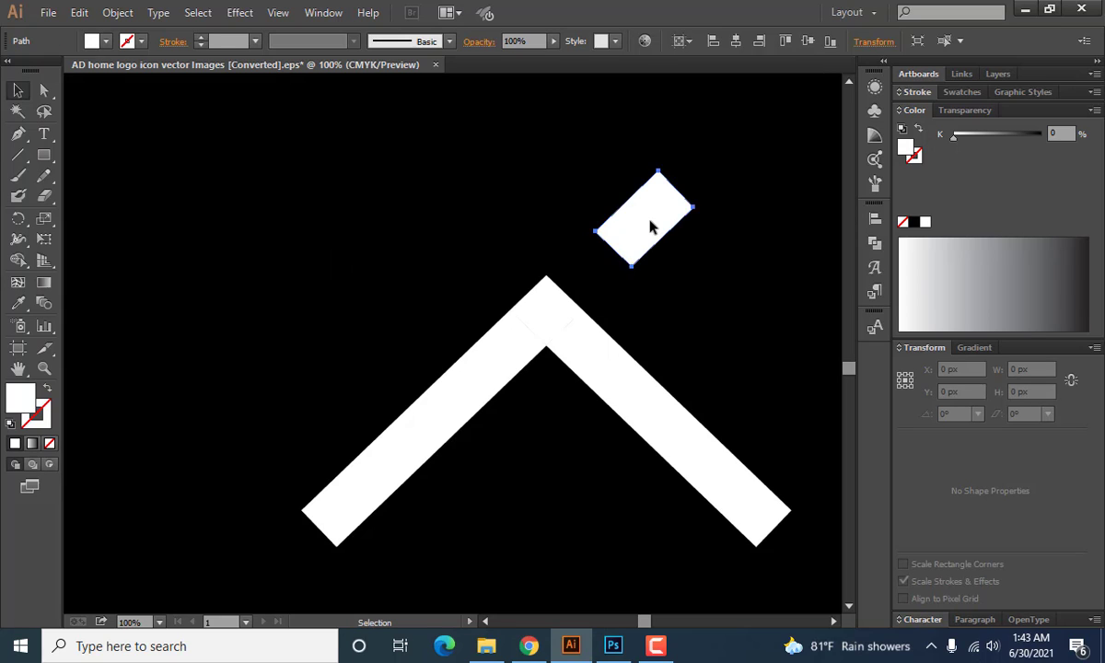
key(Delete)
Unite the remaining three pieces into a single roof shape.
scroll(377, 564, down, 1)
scroll(339, 491, down, 2)
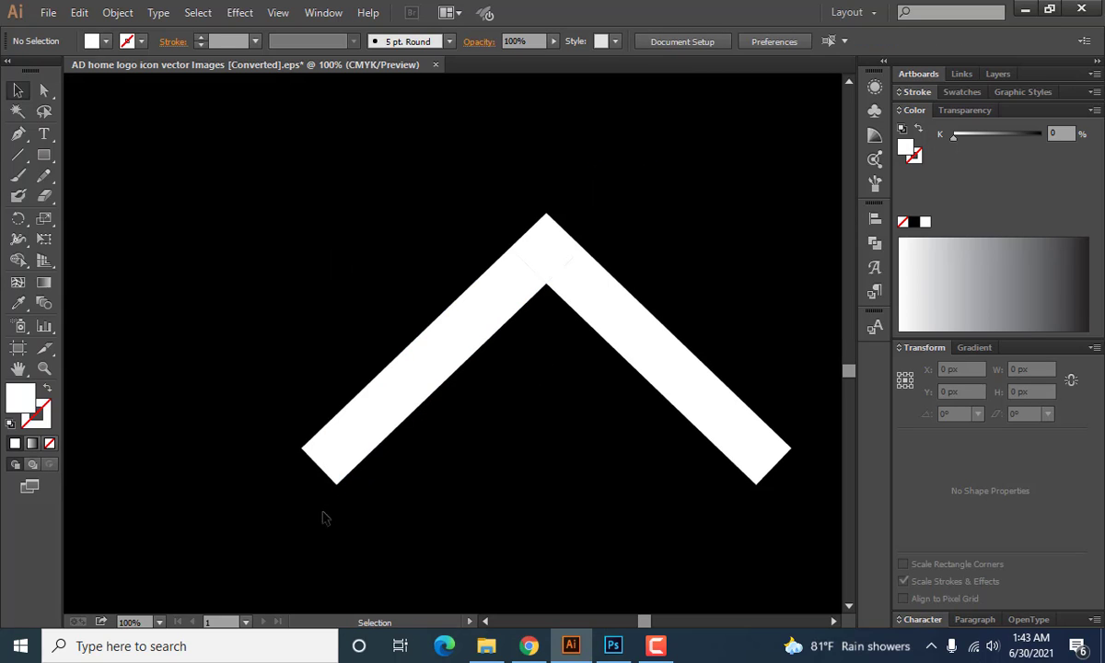
drag(410, 165, 652, 310)
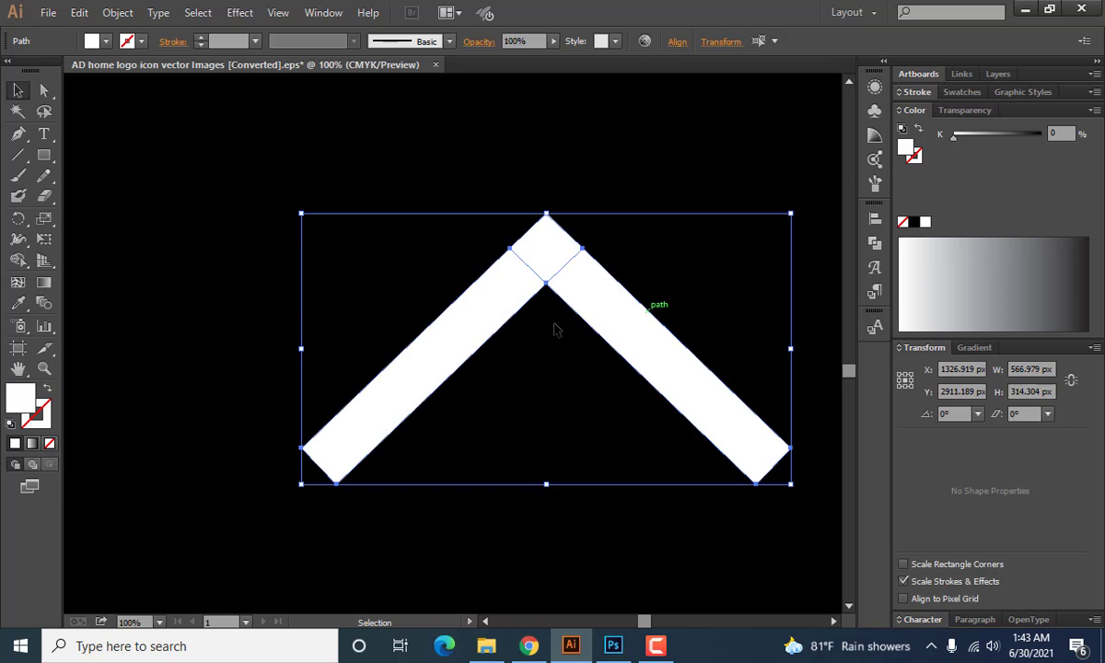
click(875, 242)
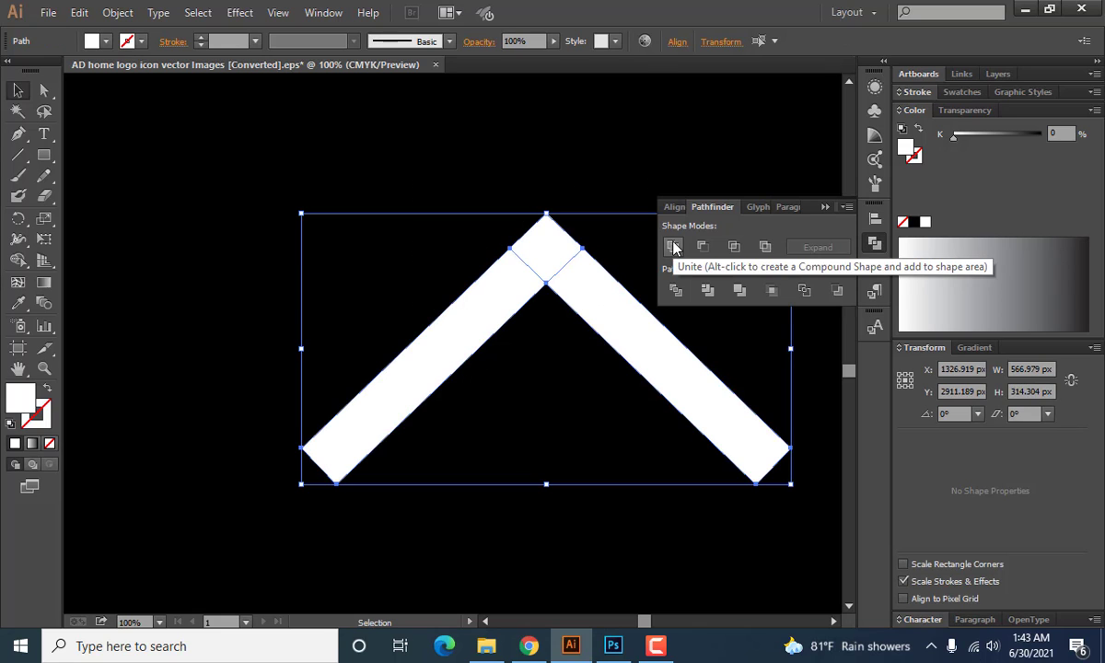
click(673, 247)
click(824, 208)
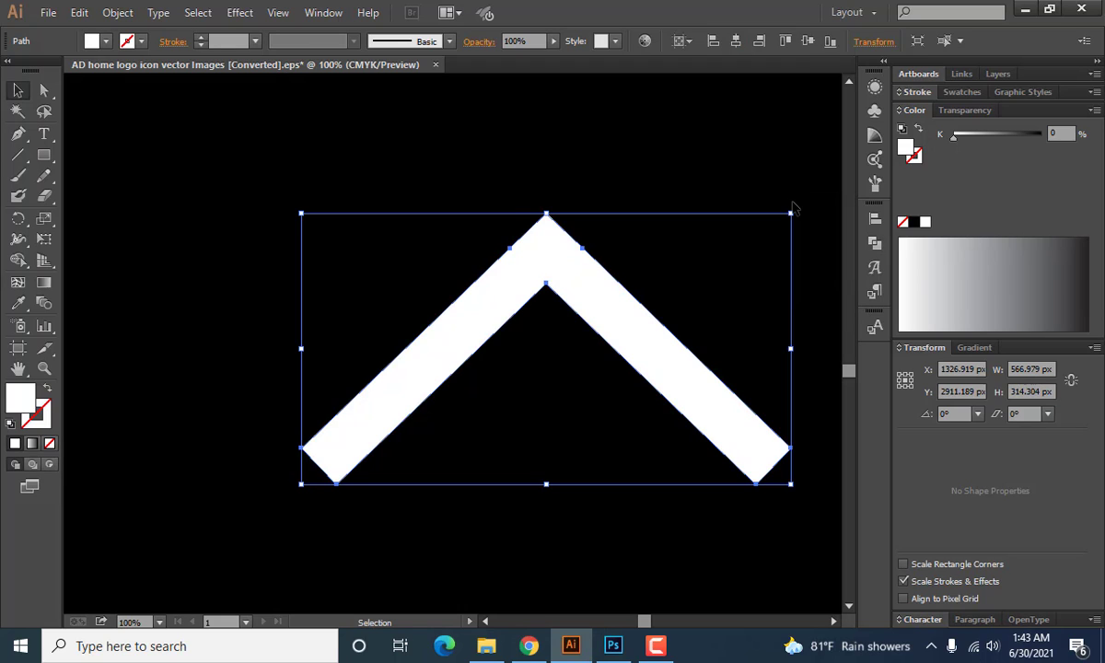
click(344, 241)
Round the lowest corner at the end of each roof leg with a radius of about 58 px.
click(486, 291)
click(43, 89)
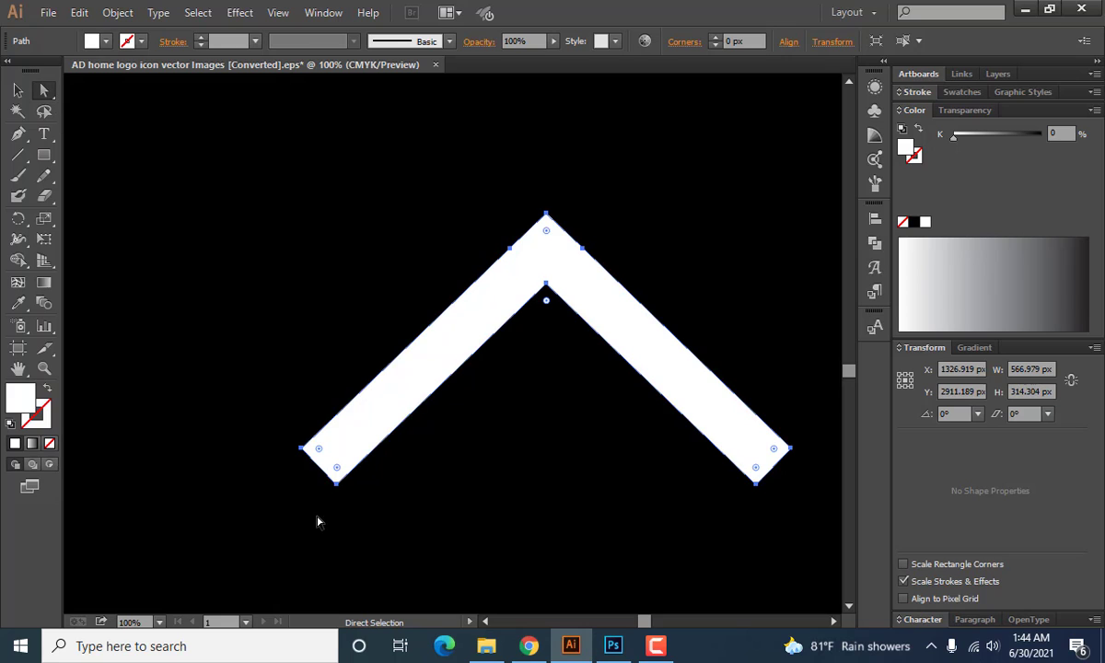
scroll(305, 490, down, 2)
drag(322, 431, 368, 346)
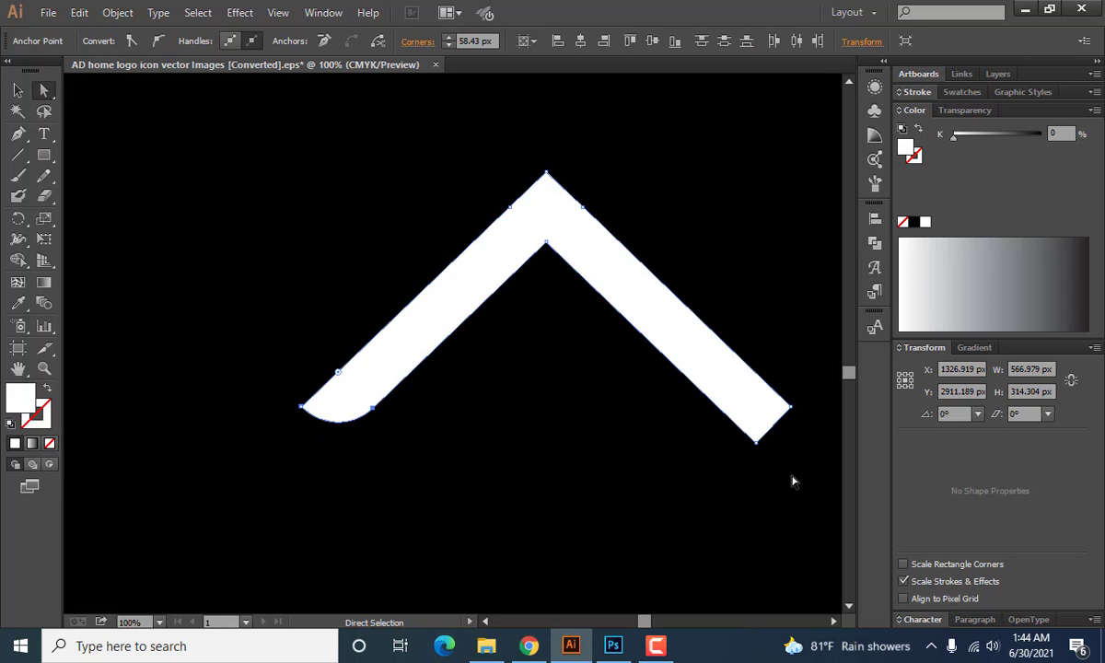
drag(739, 449, 765, 338)
Slightly round the outer corner at the roof's peak.
drag(487, 145, 626, 196)
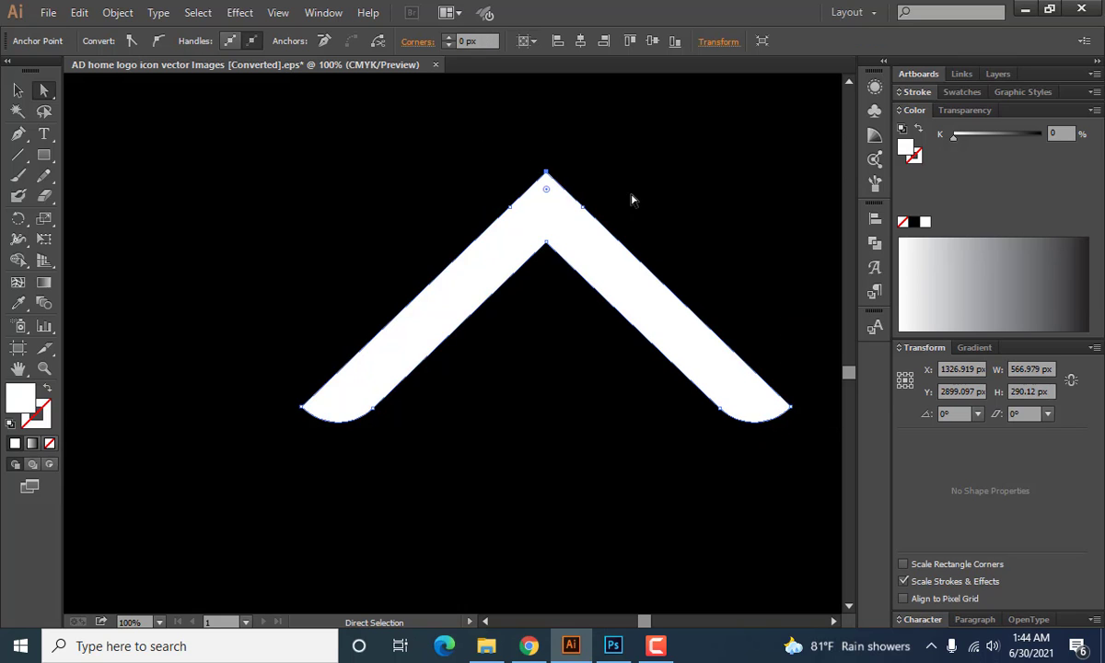
drag(546, 189, 545, 208)
click(601, 318)
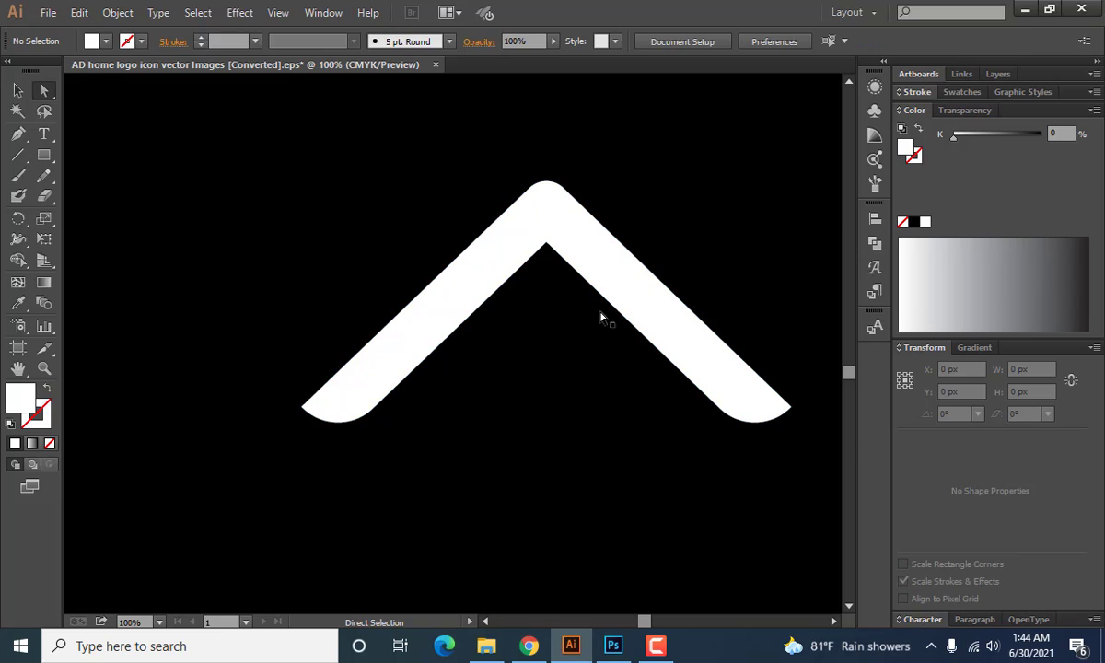
Draw a 36 x 36 px white square under the roof as the first window pane.
click(40, 162)
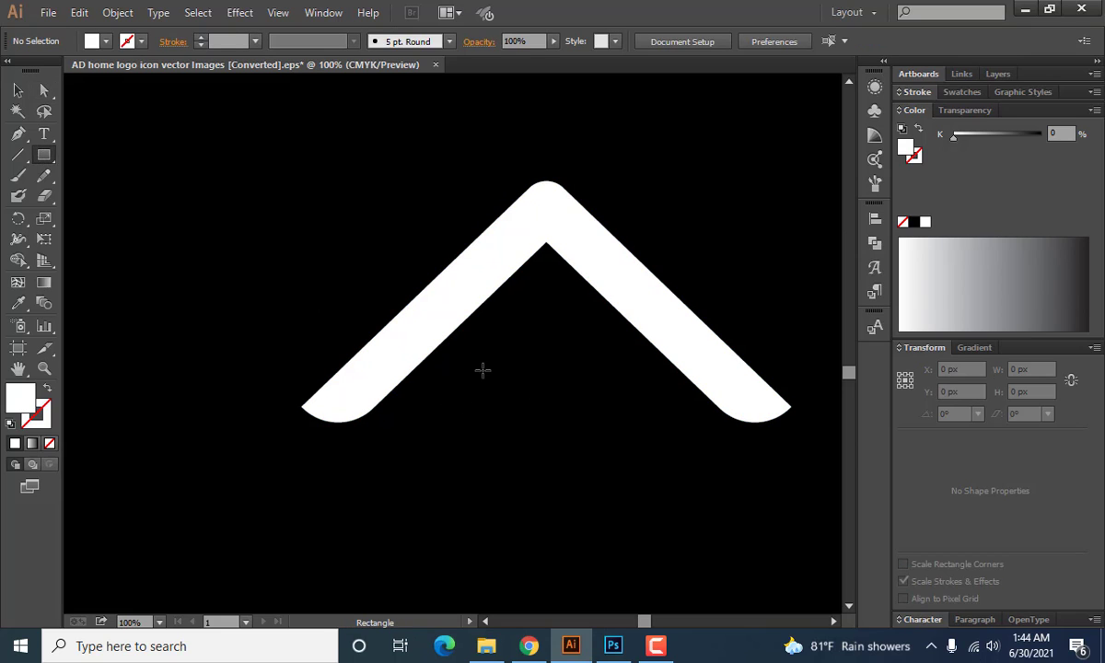
drag(483, 366, 516, 399)
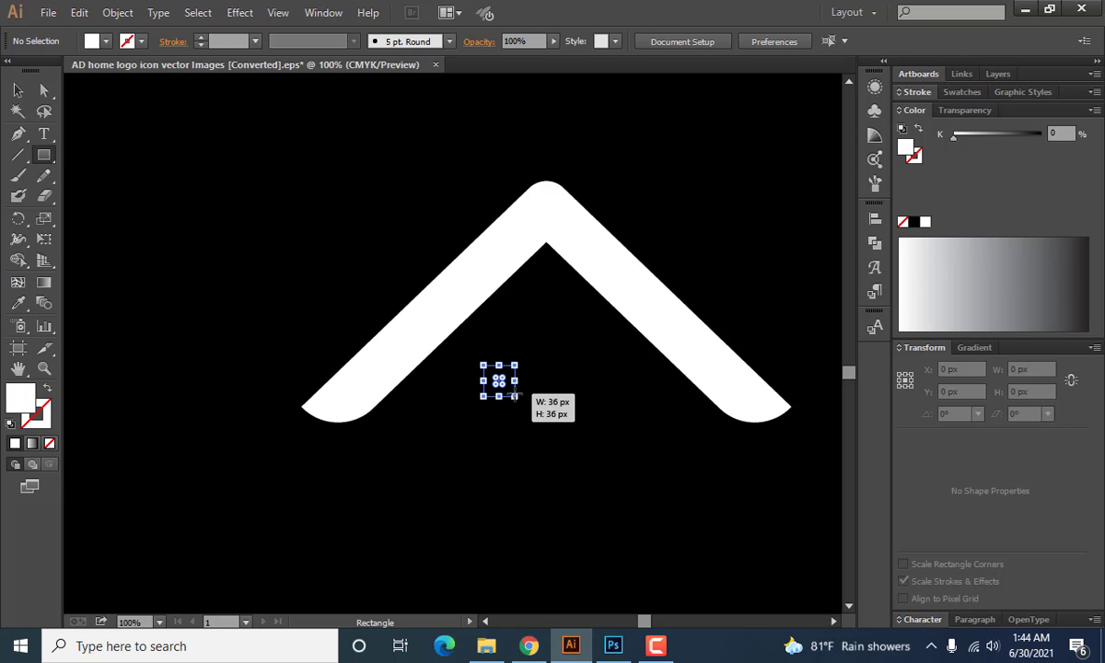
click(19, 90)
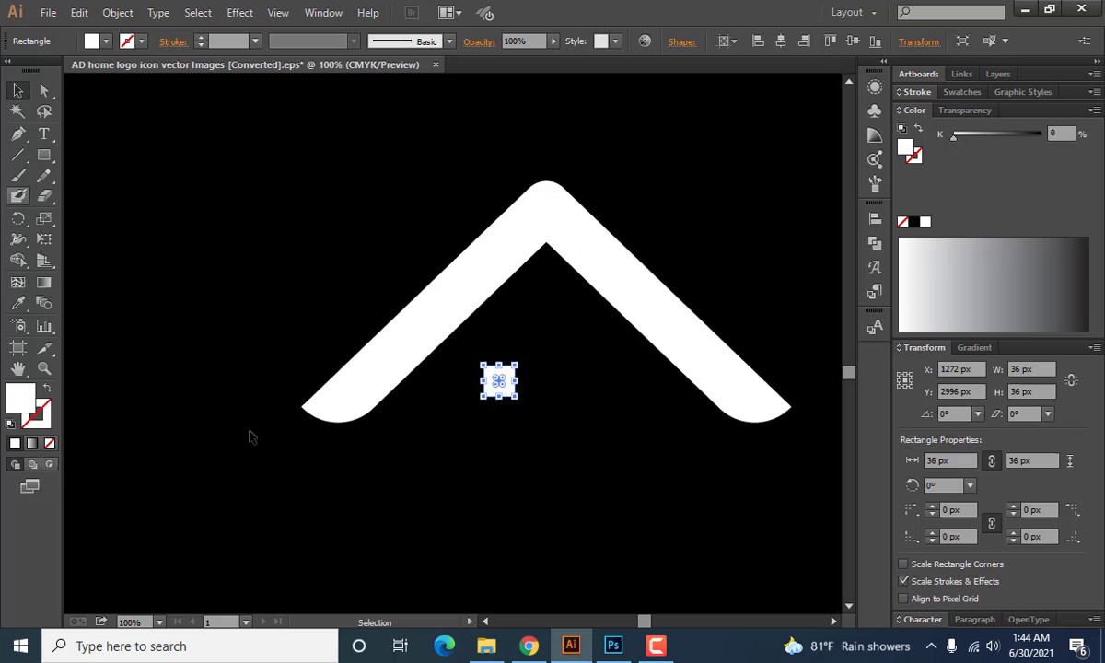
click(483, 488)
Duplicate the square 64 px to its right and copy the pair 62 px below to form a four-pane window.
drag(501, 392, 557, 393)
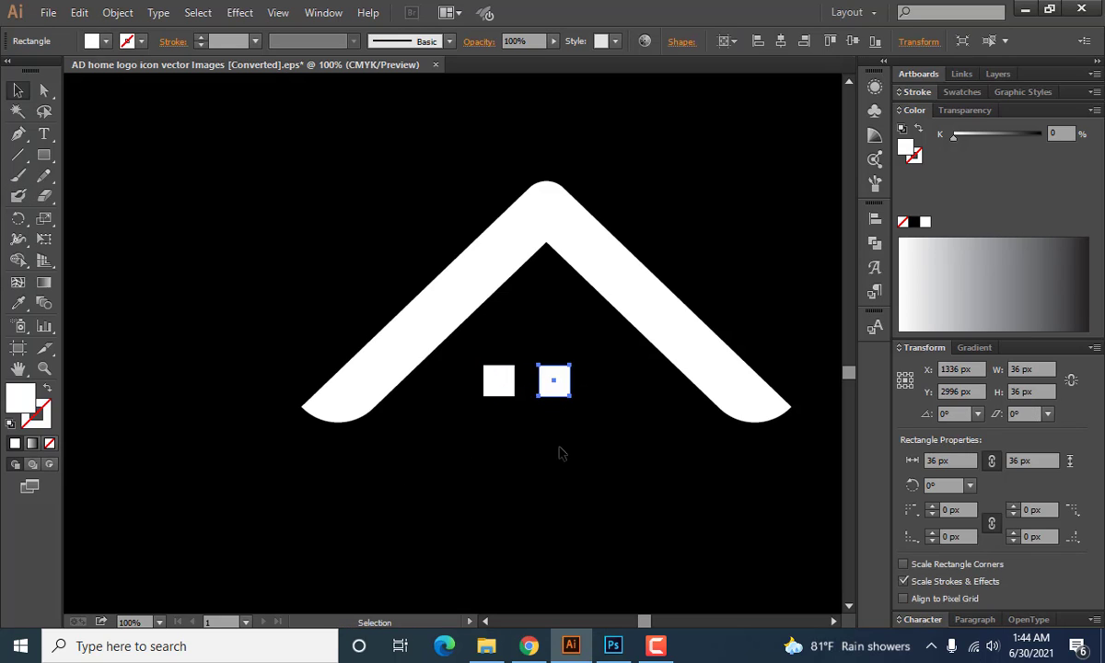
click(563, 438)
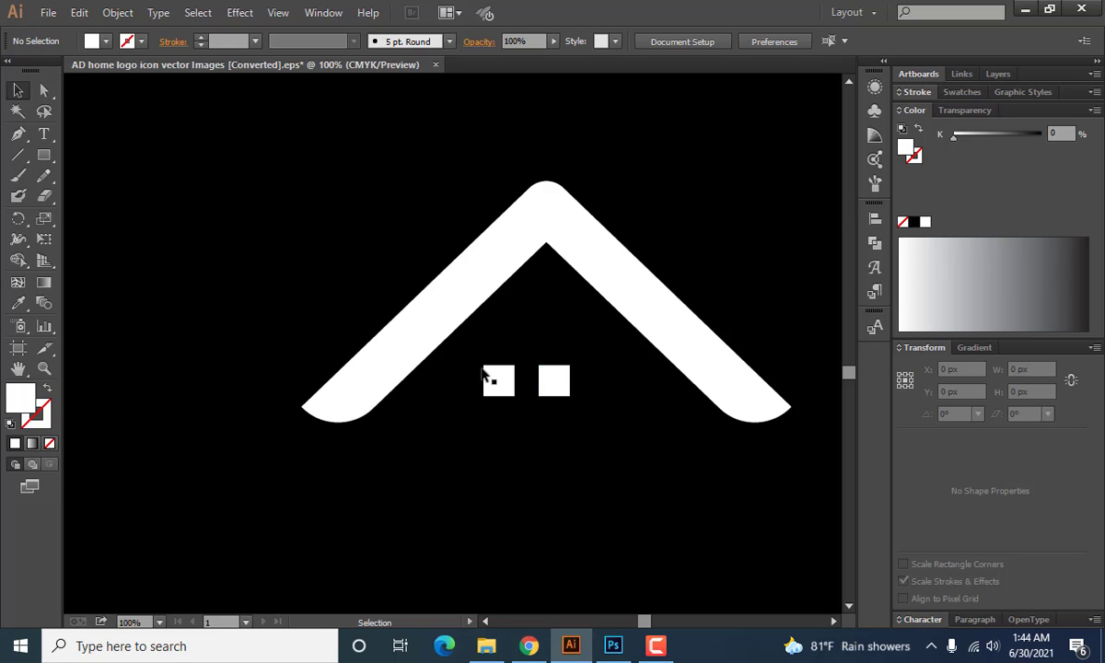
drag(468, 367, 550, 443)
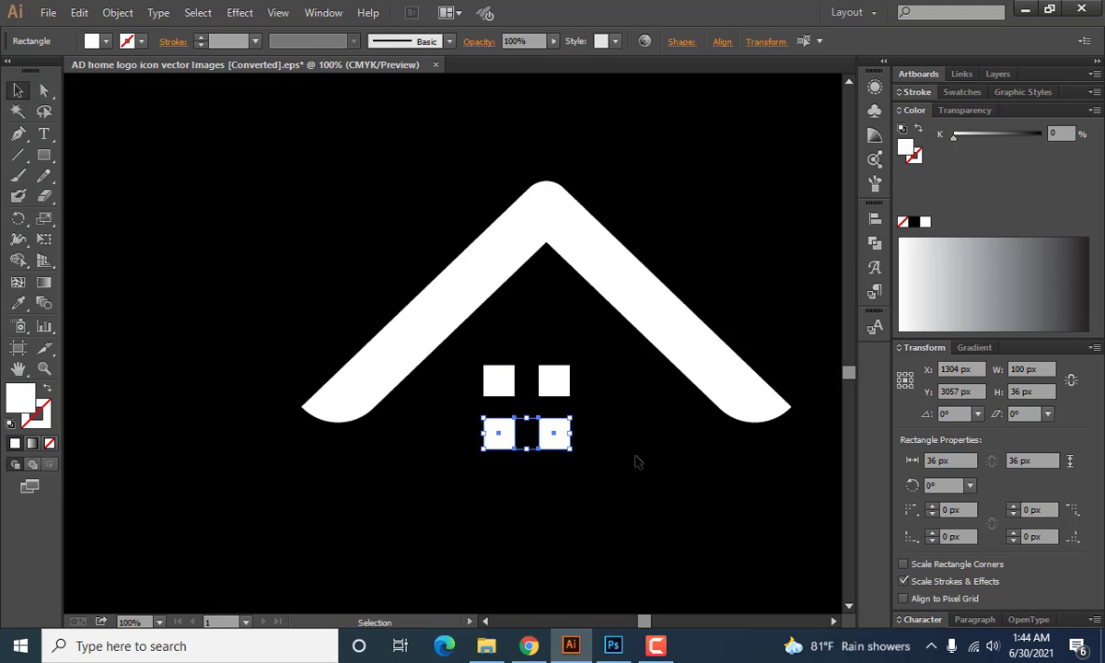
key(Down)
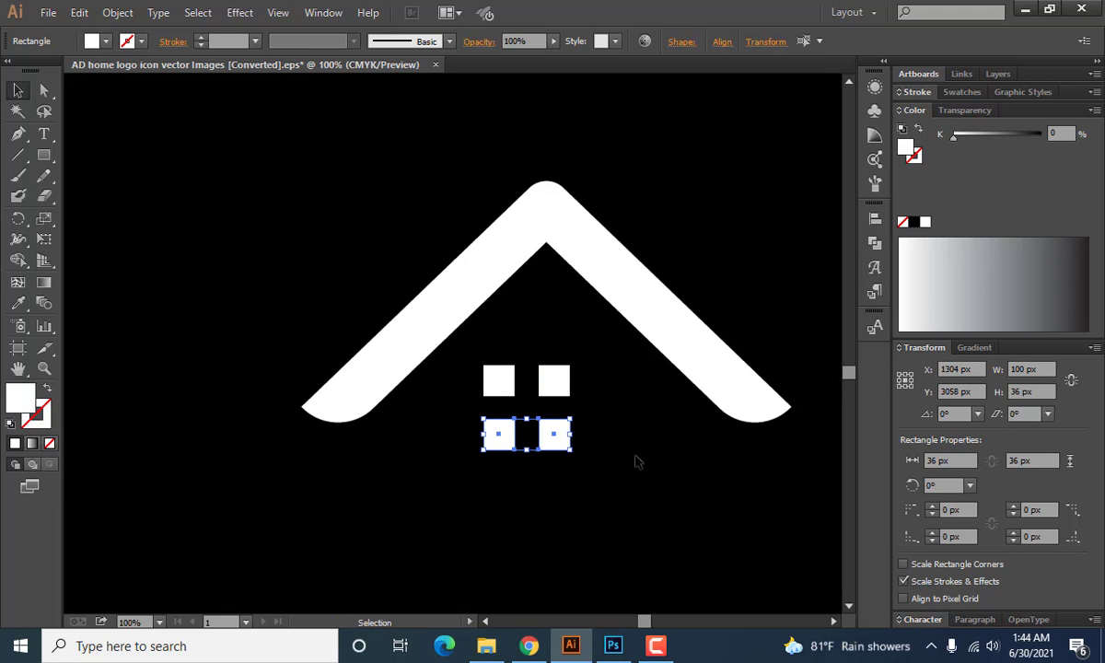
click(635, 461)
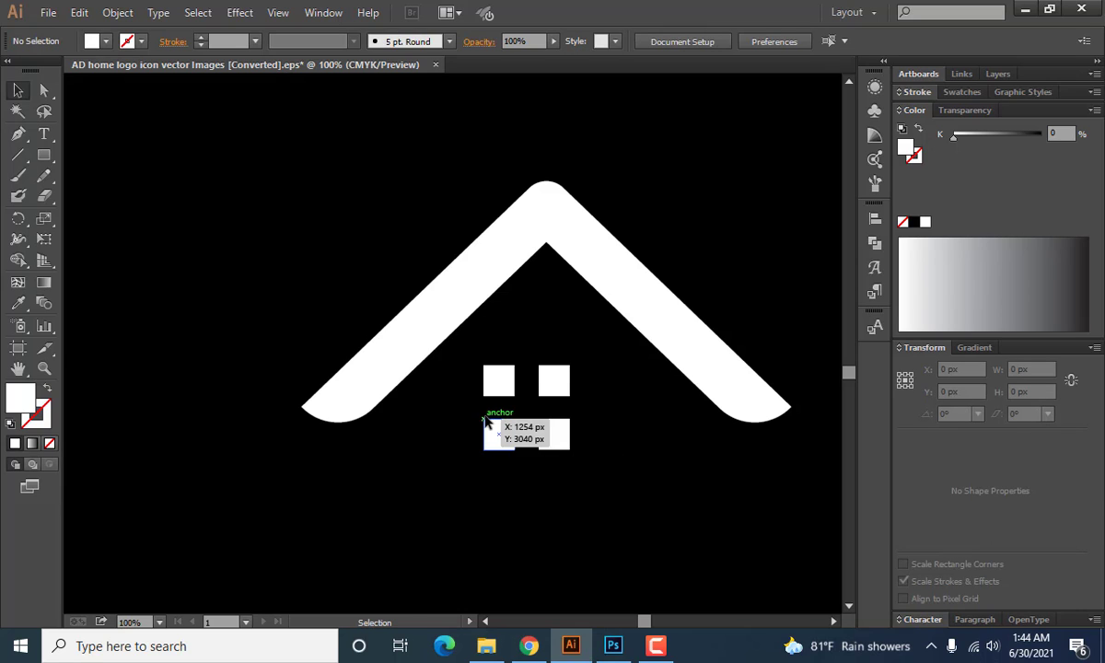
Tighten the window gaps by nudging the right column 1 px left and the bottom row 3 px up.
scroll(486, 423, up, 4)
scroll(497, 398, down, 1)
scroll(580, 350, right, 2)
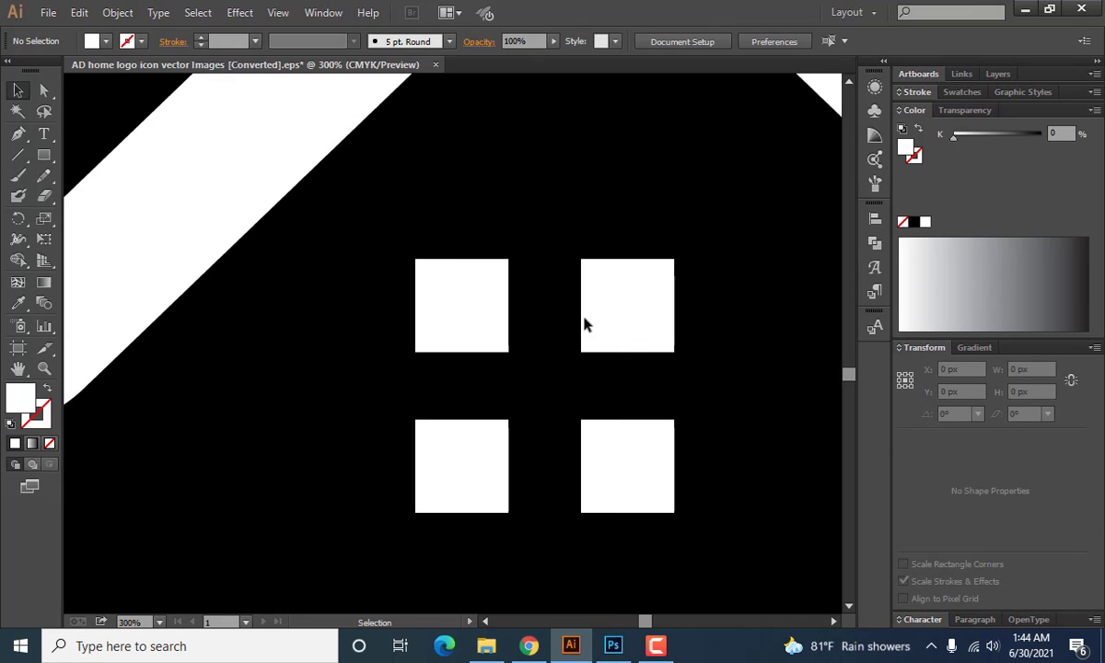
drag(547, 293, 647, 453)
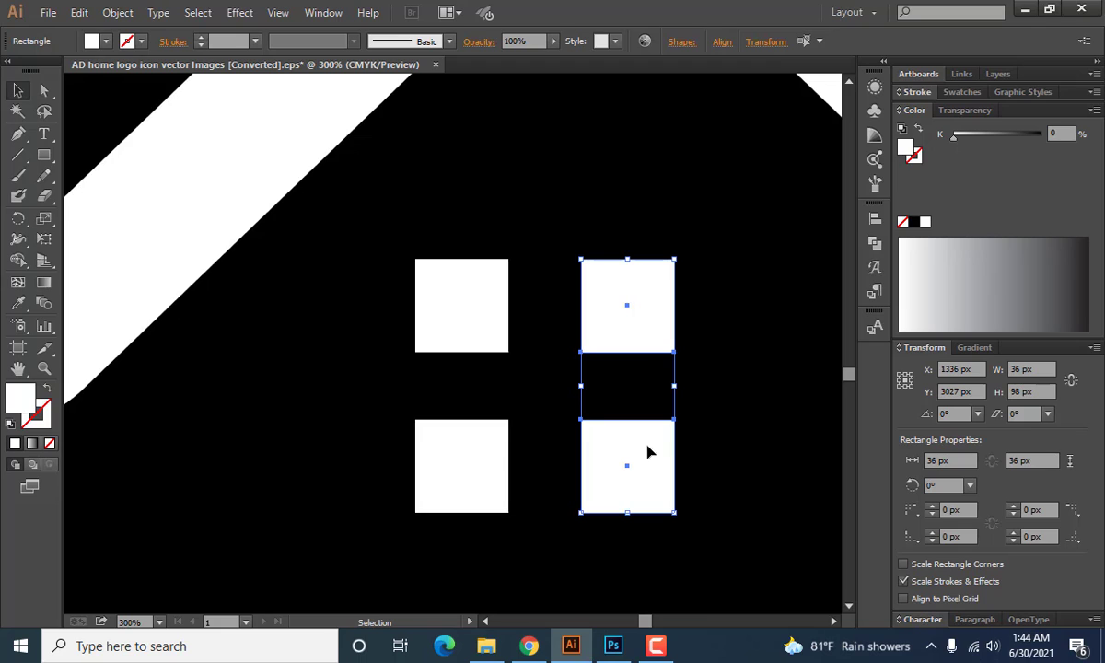
key(Left)
drag(451, 396, 578, 433)
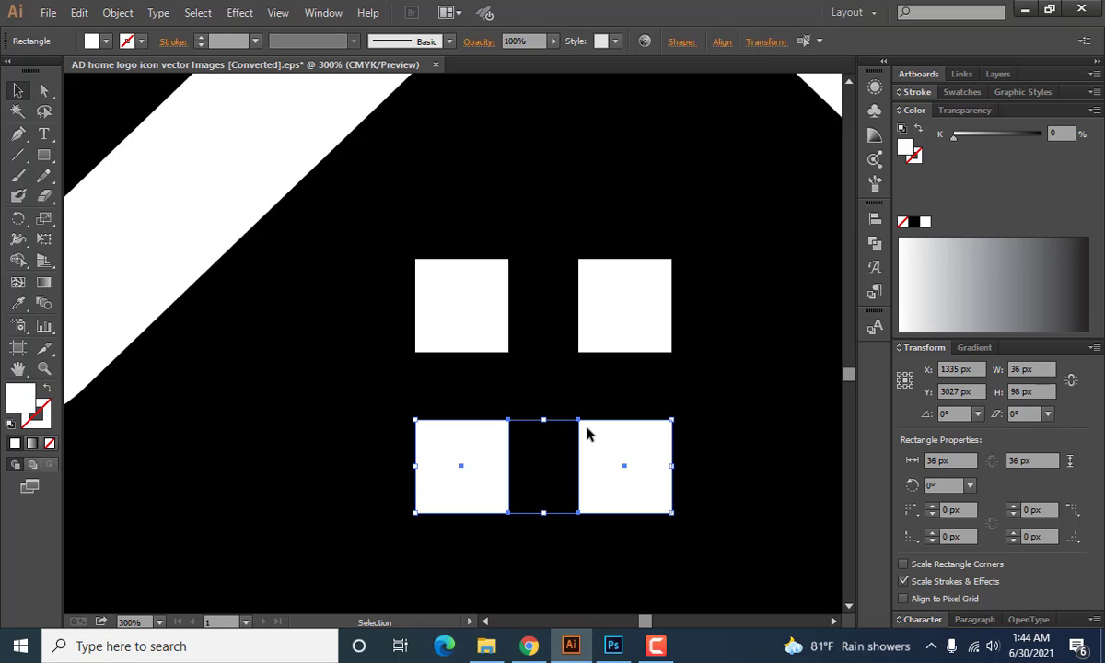
key(Up)
click(341, 405)
key(ctrl+1)
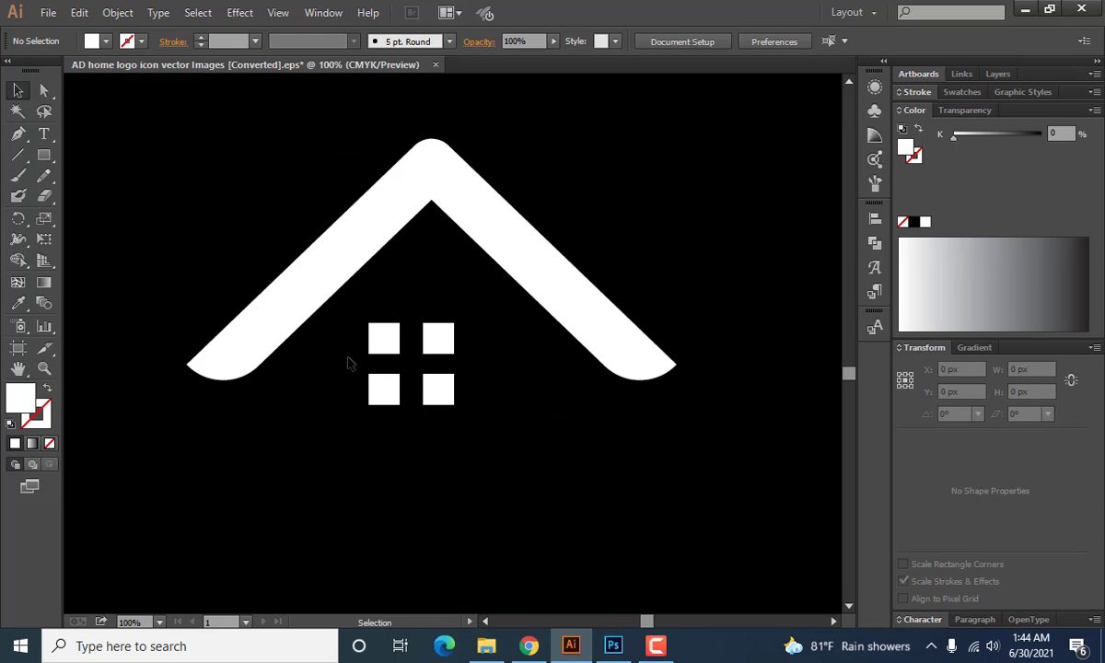
drag(330, 320, 474, 387)
click(433, 438)
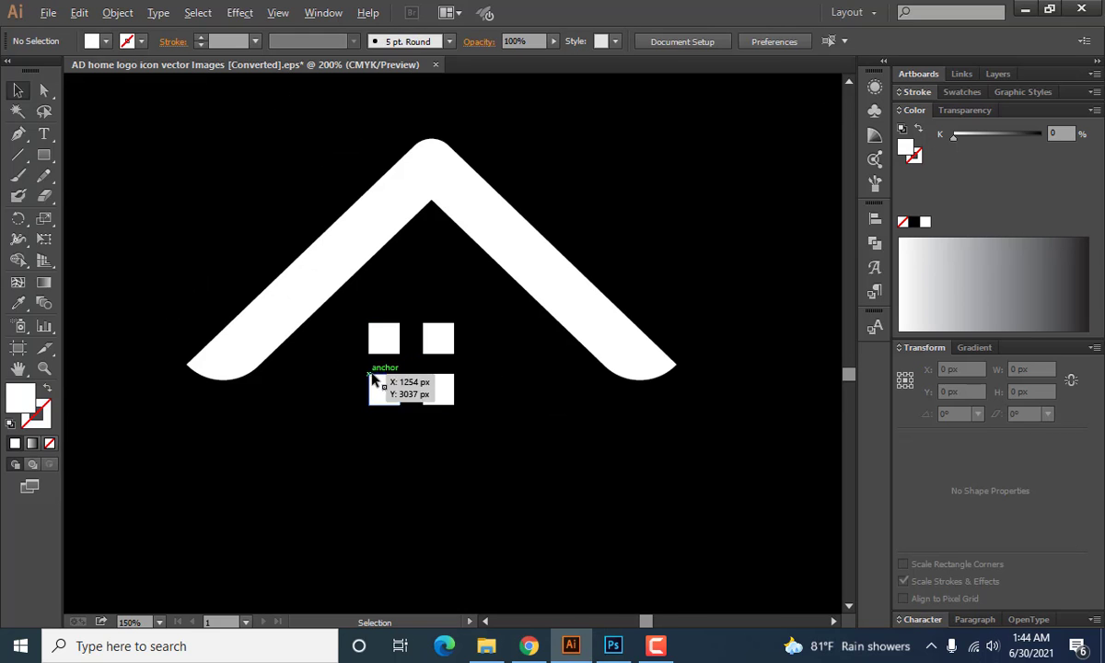
Move the window's left column of panes 10 px right and its bottom row 10 px up.
scroll(372, 373, up, 4)
drag(296, 256, 472, 405)
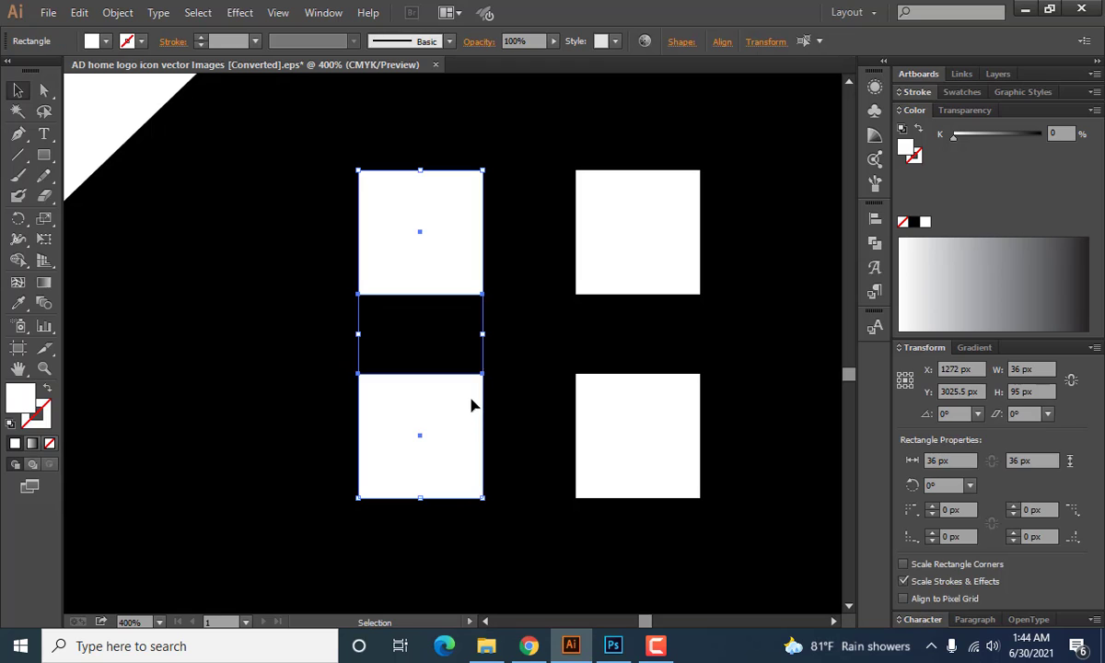
key(shift+Right)
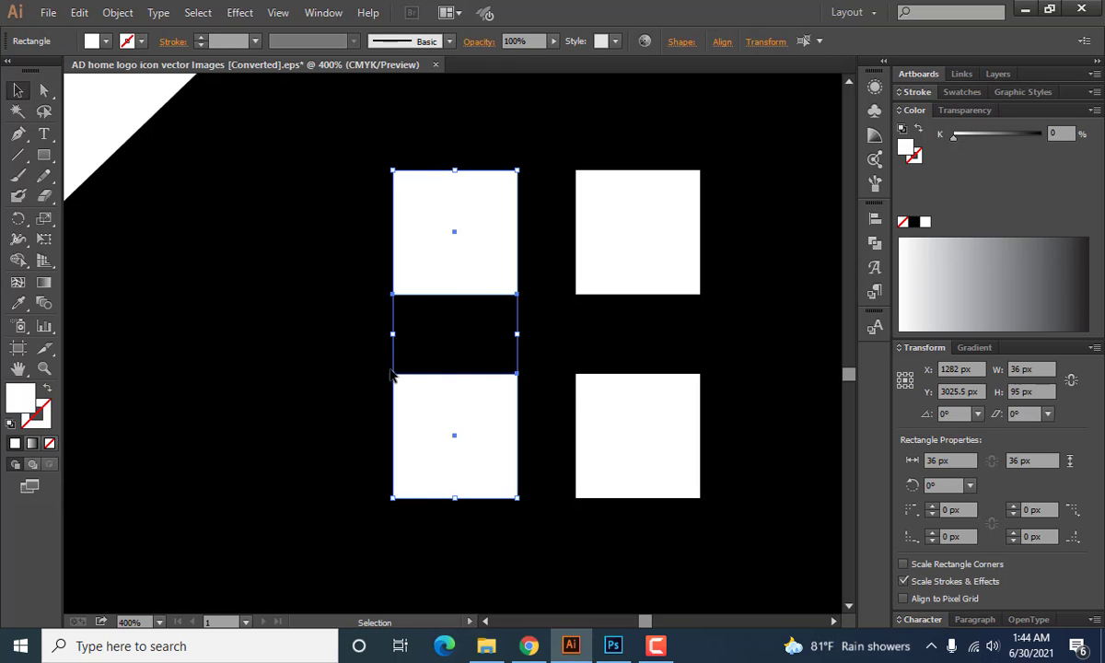
click(348, 385)
drag(347, 384, 711, 452)
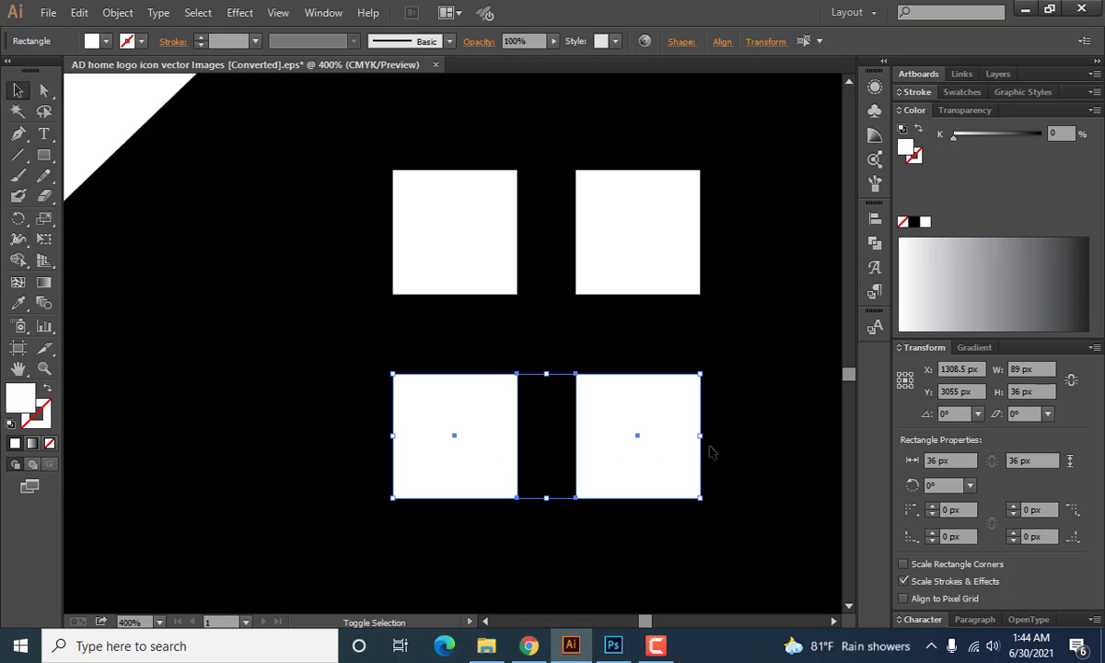
key(shift+Up)
click(335, 389)
key(ctrl+0)
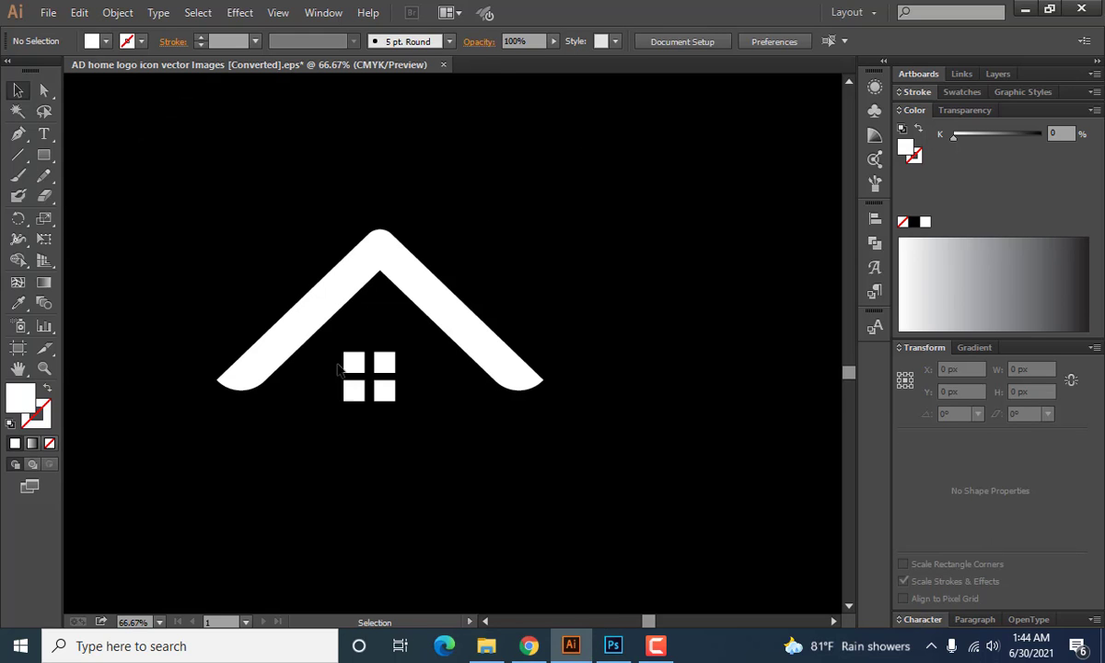
Nudge the window's right column of panes 2 px left to narrow the vertical gap.
drag(297, 331, 405, 407)
click(313, 394)
scroll(313, 394, up, 4)
drag(584, 306, 553, 341)
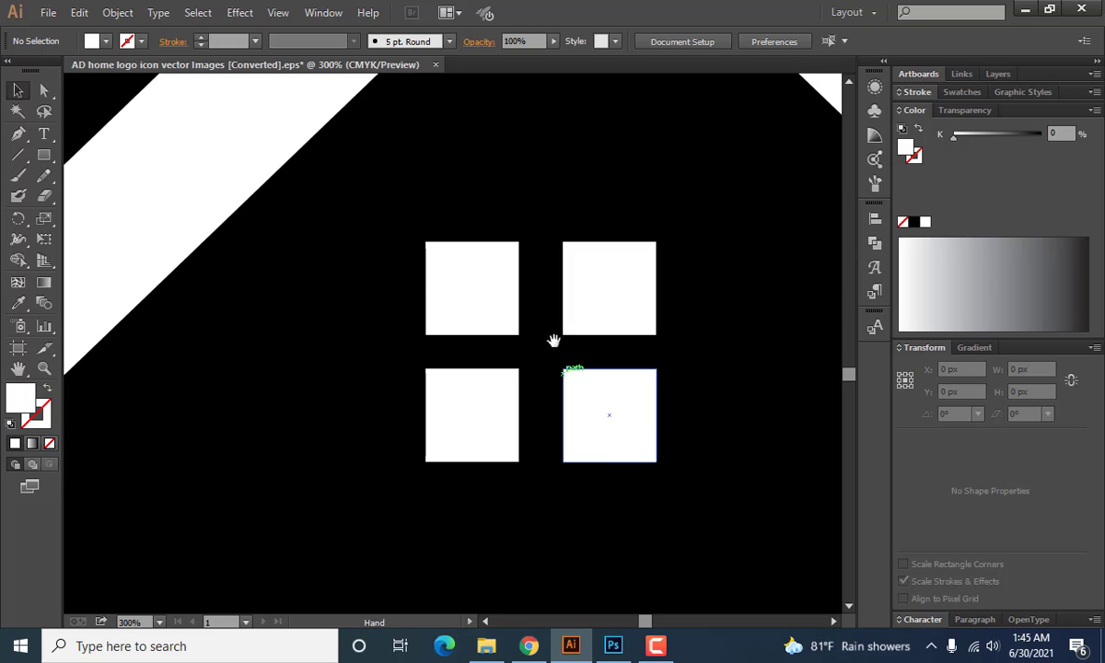
scroll(554, 369, up, 1)
drag(534, 293, 608, 410)
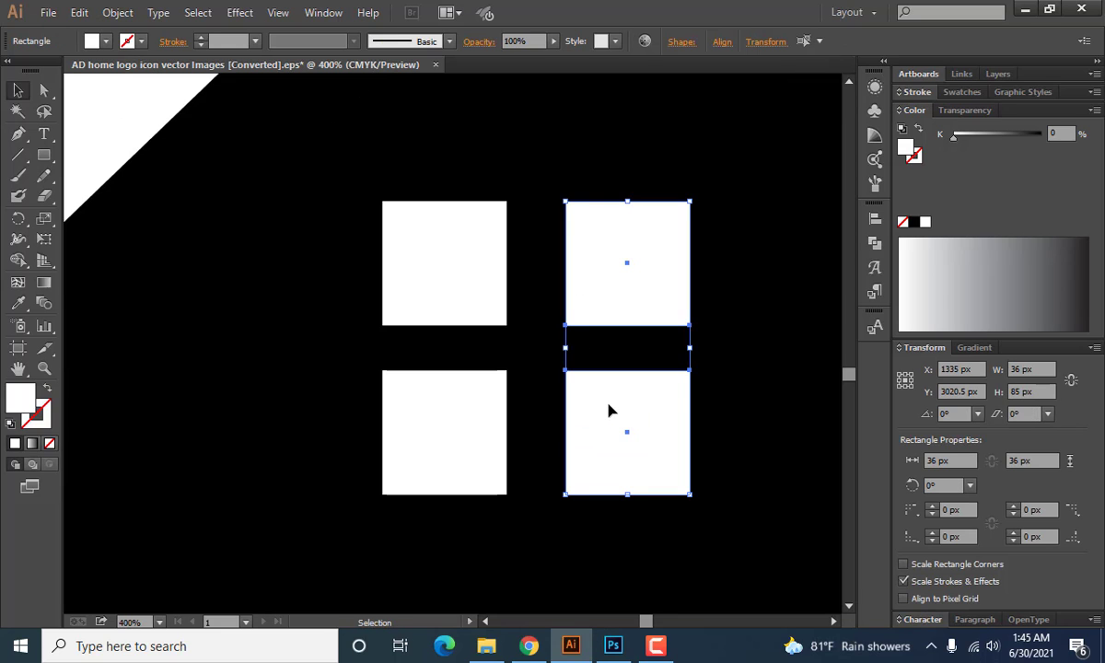
key(Left)
key(Left)
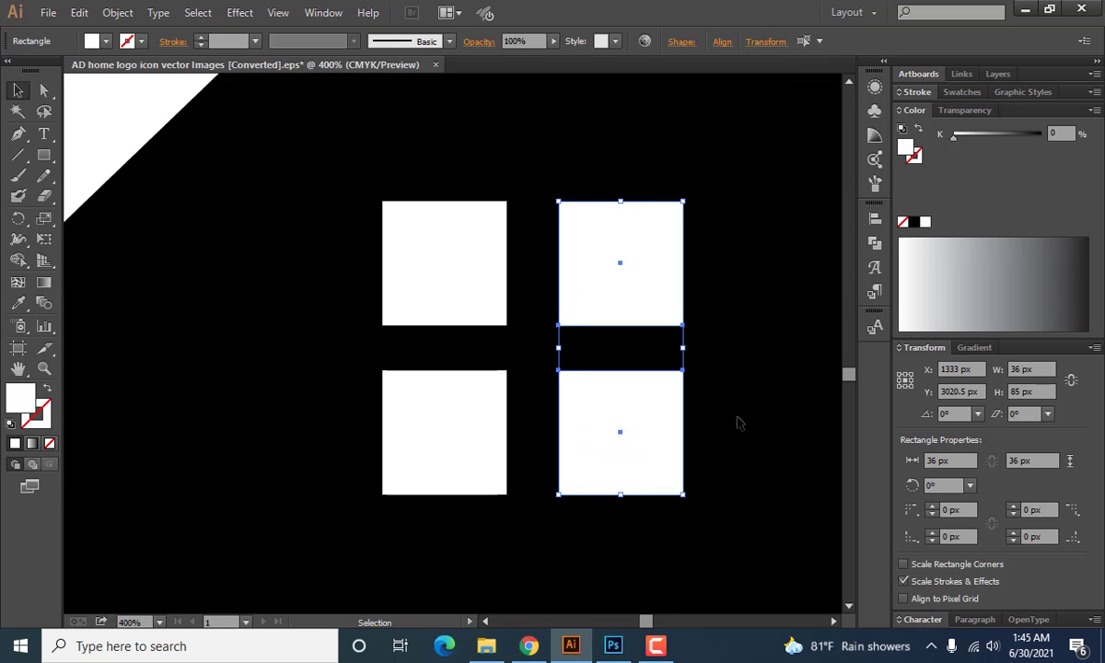
click(694, 423)
scroll(429, 432, down, 3)
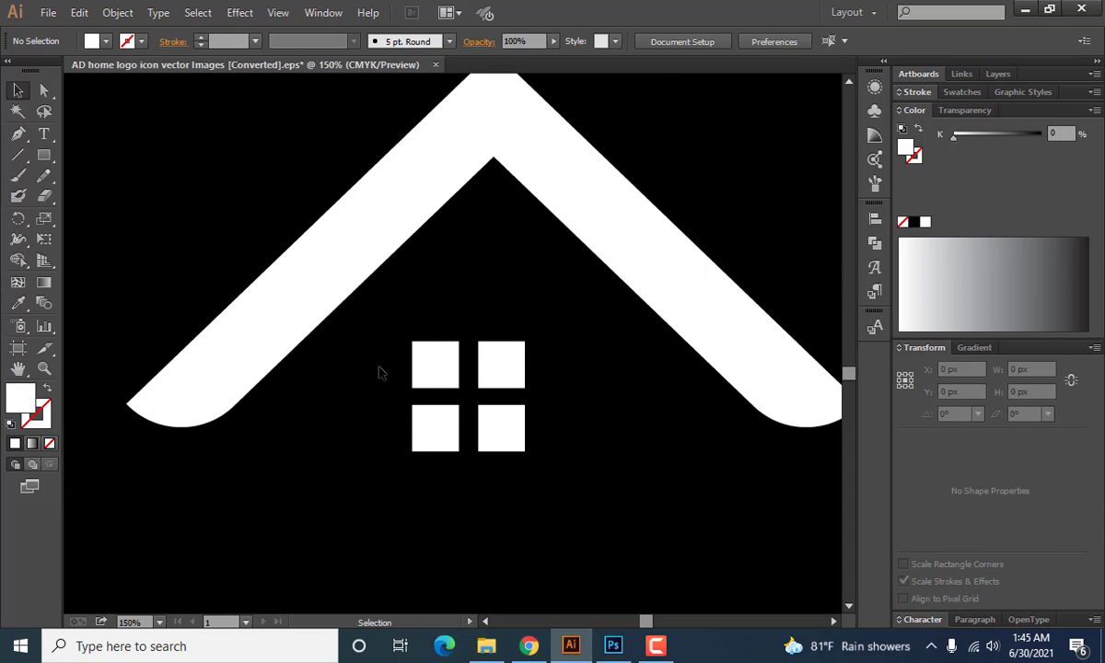
Group the four window panes into one object.
drag(470, 418, 527, 424)
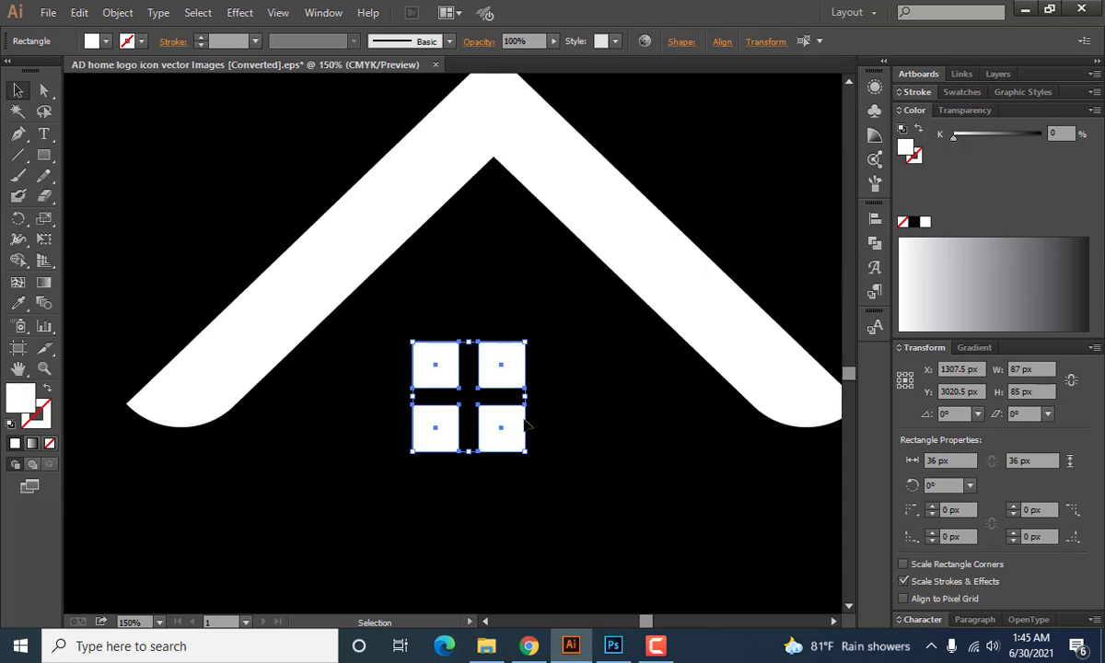
right_click(455, 398)
click(468, 216)
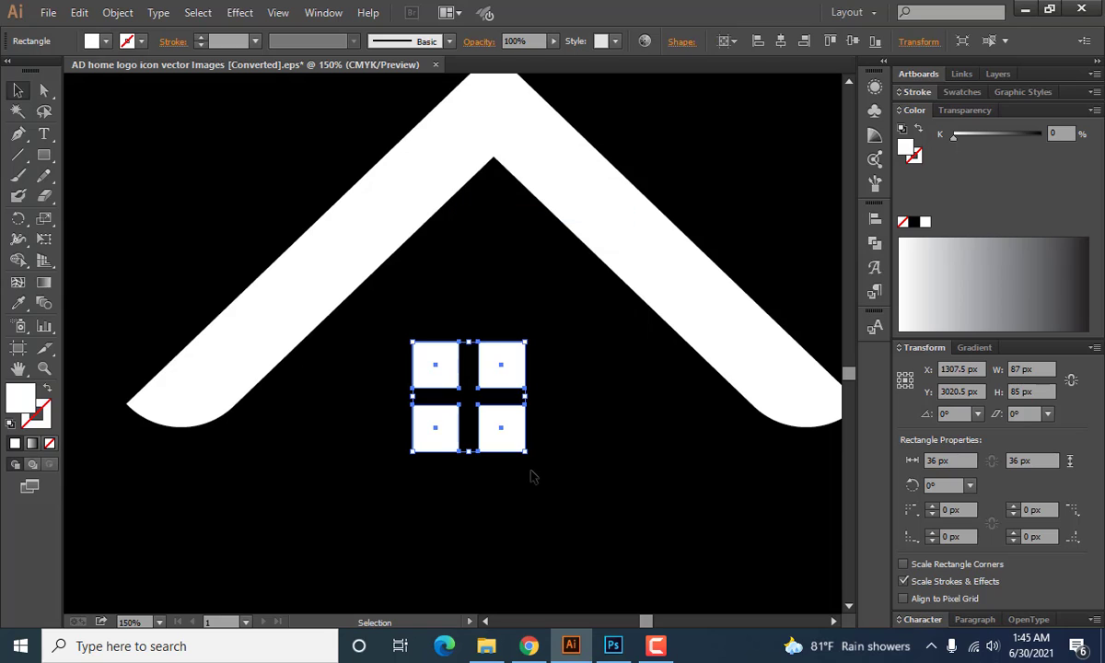
Enlarge the window proportionally to about 125 x 122 px and position it centred under the roof's peak.
drag(526, 451, 576, 499)
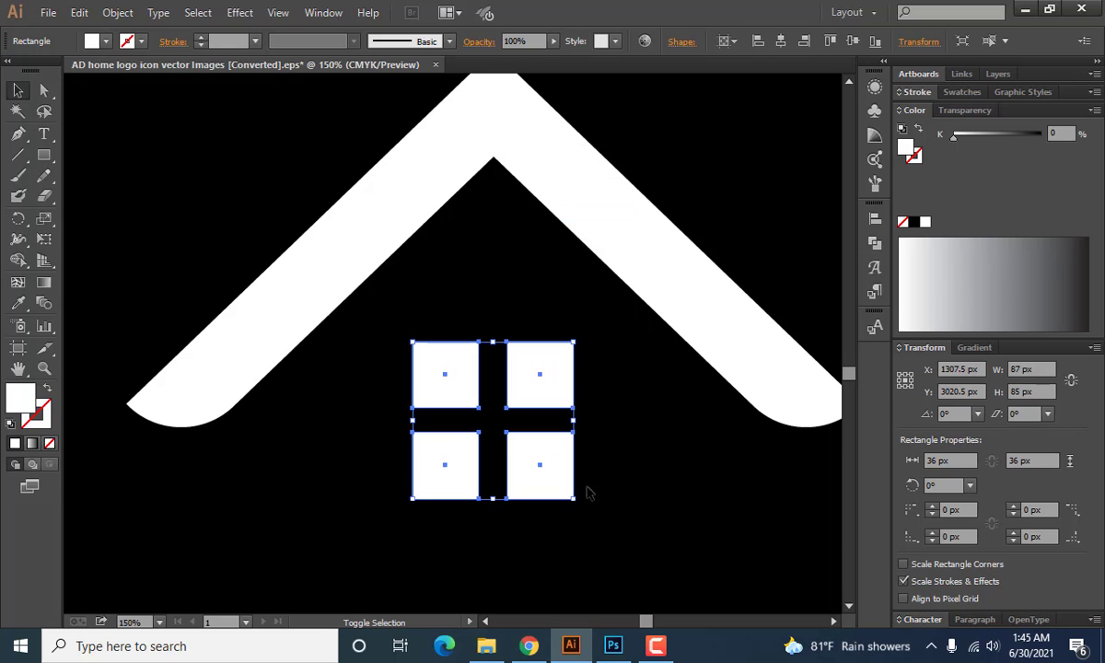
drag(534, 383, 534, 364)
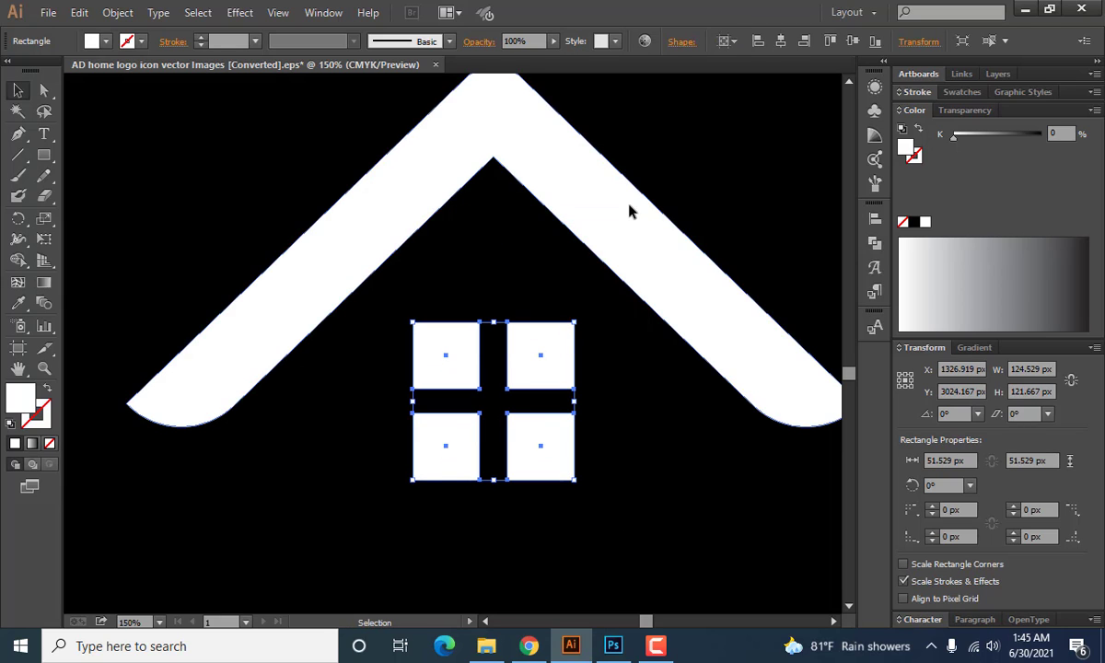
click(629, 212)
click(477, 299)
key(ctrl+minus)
key(ctrl+minus)
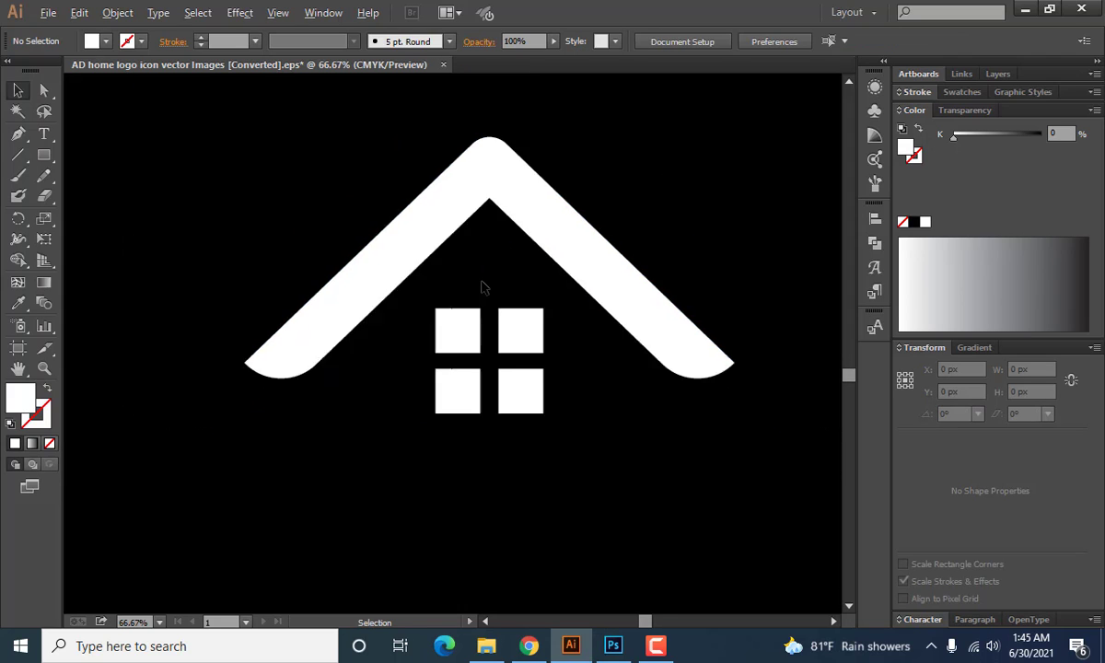
drag(376, 209, 516, 367)
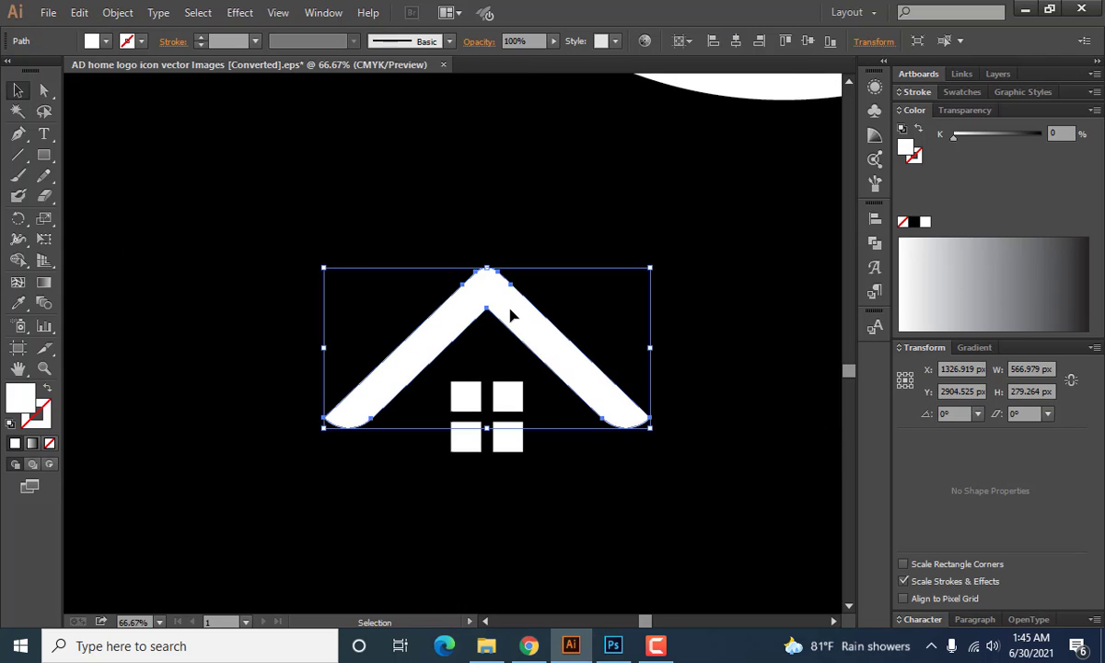
click(430, 303)
drag(395, 296, 562, 452)
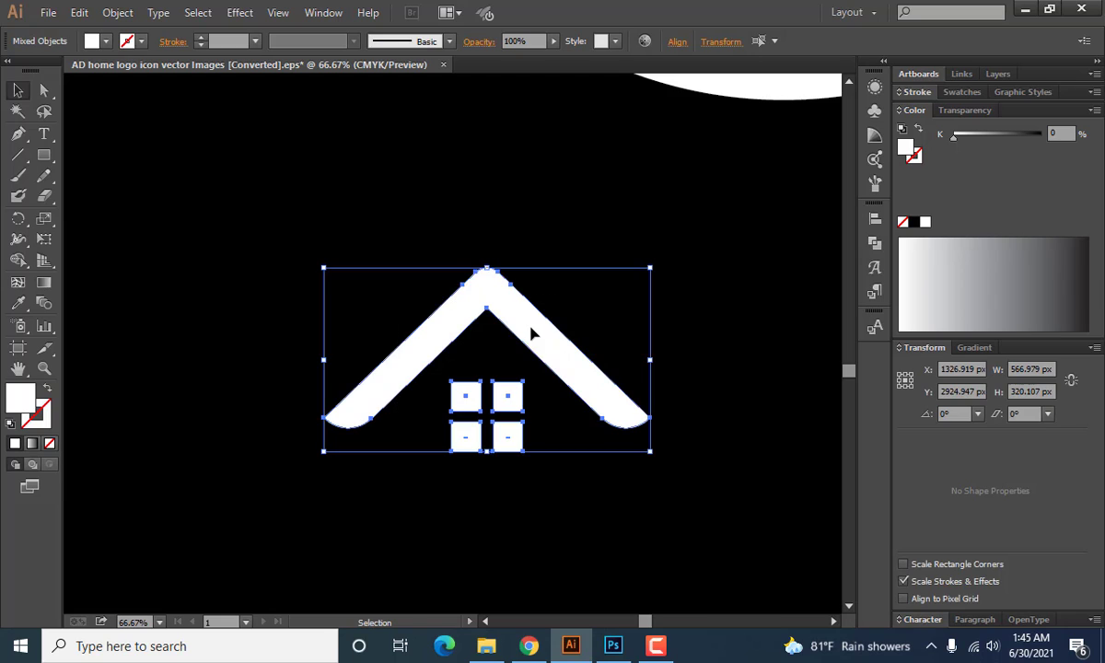
click(875, 219)
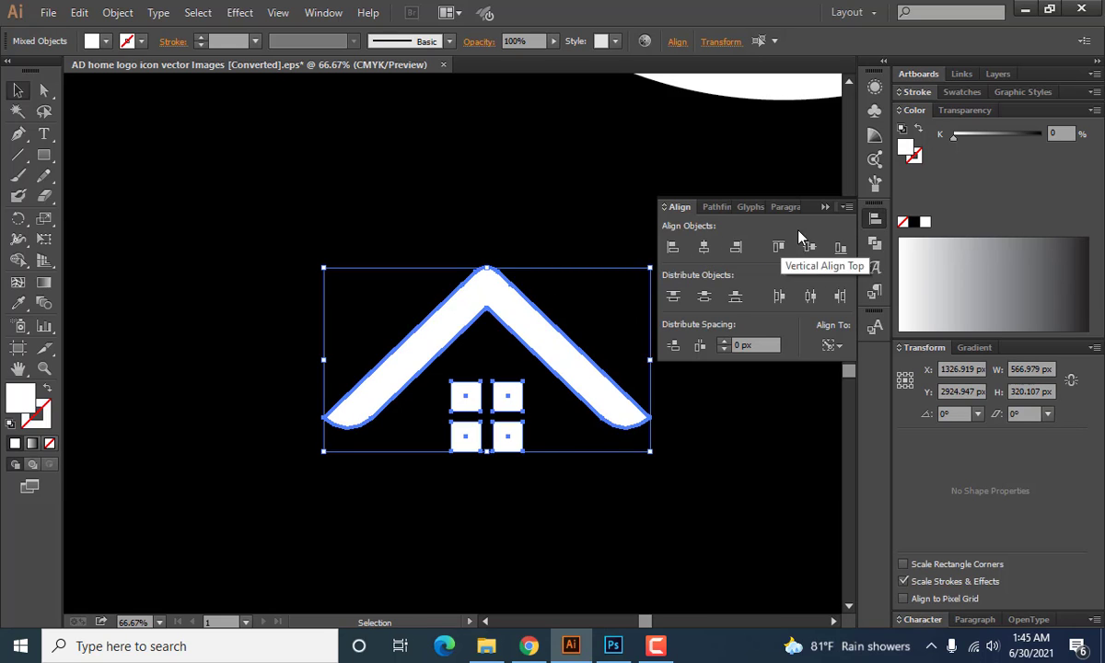
click(826, 206)
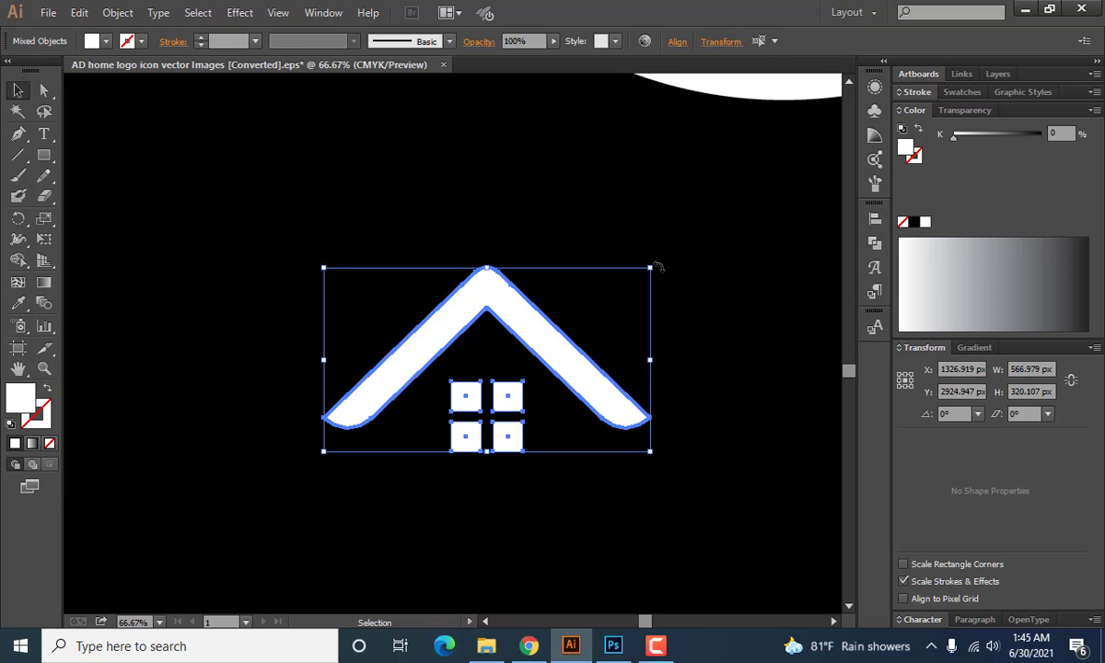
click(391, 501)
drag(293, 283, 635, 499)
click(332, 301)
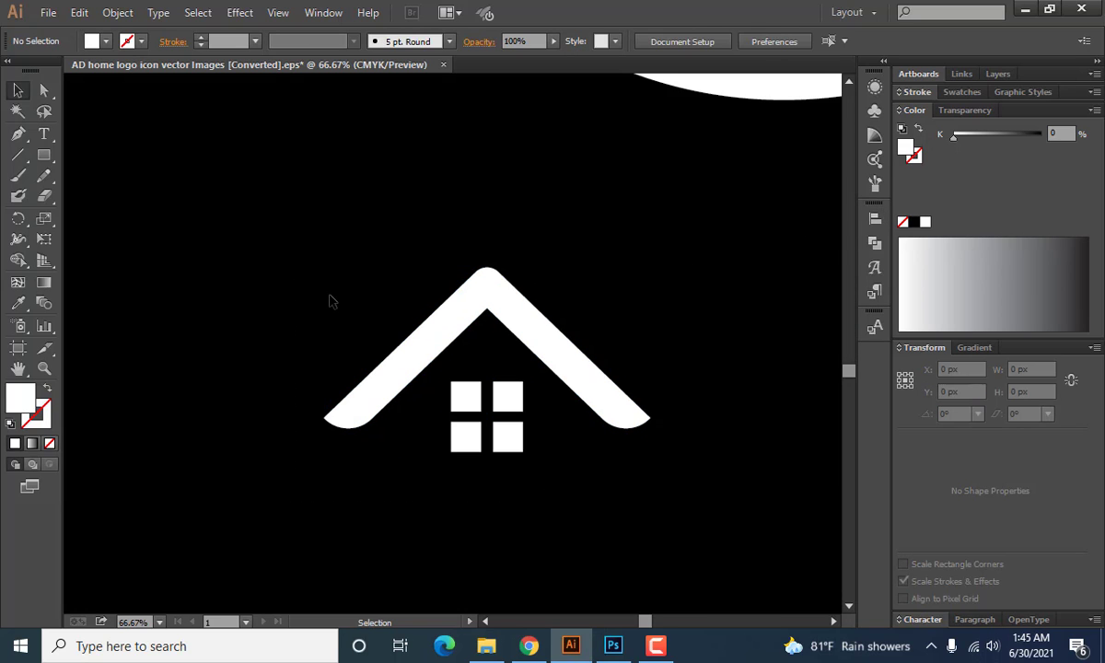
Group the roof and the four-pane window into one house icon.
drag(321, 291, 647, 451)
right_click(513, 370)
click(563, 451)
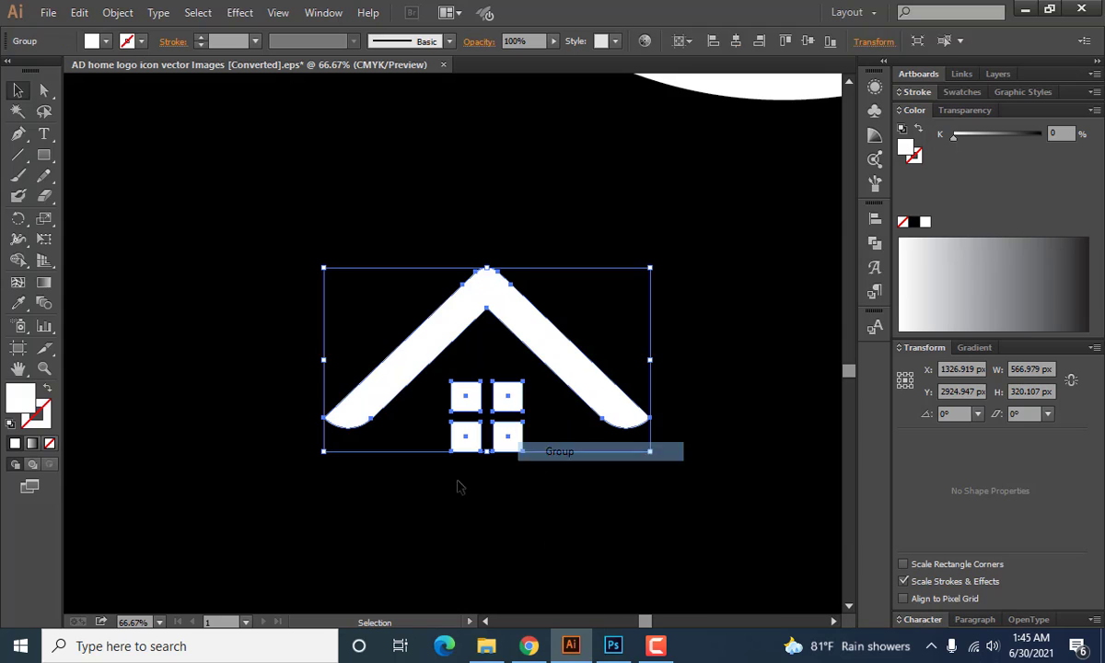
click(445, 506)
Move the house icon from below the letters into the middle of the inner ring.
scroll(509, 460, down, 3)
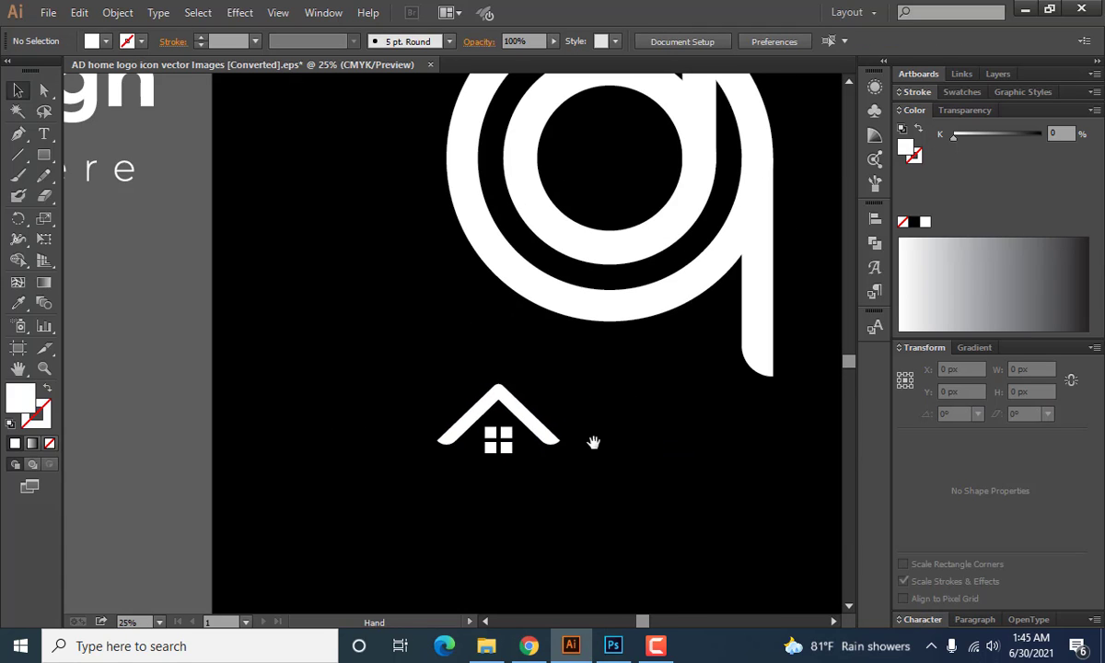
scroll(593, 444, up, 1)
scroll(514, 465, down, 1)
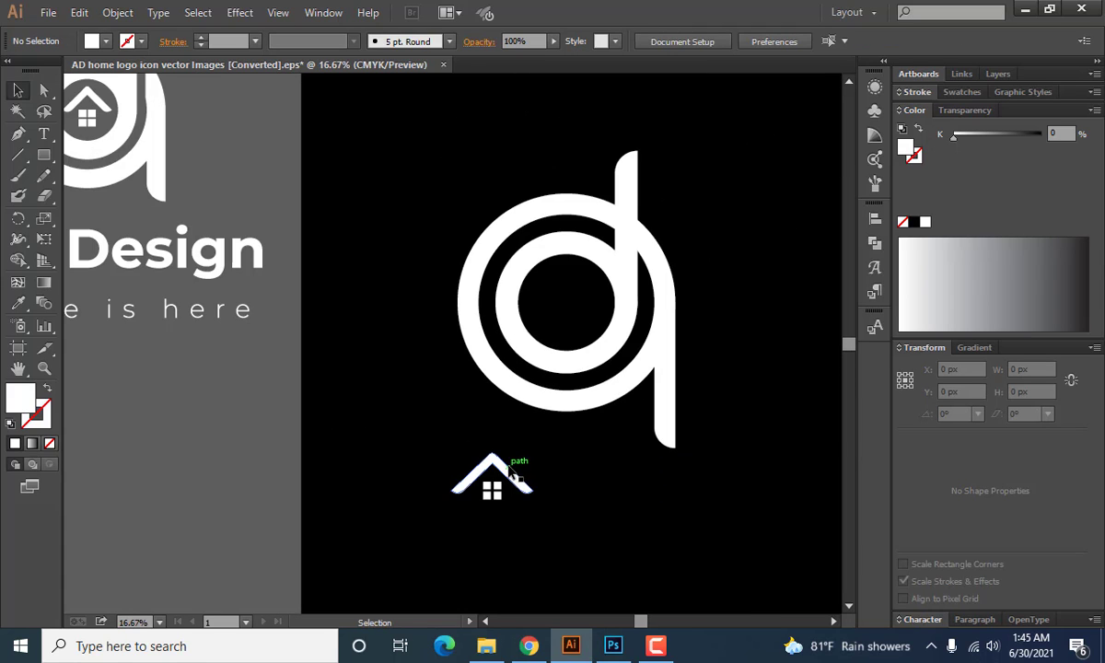
scroll(506, 469, up, 1)
drag(504, 491, 577, 307)
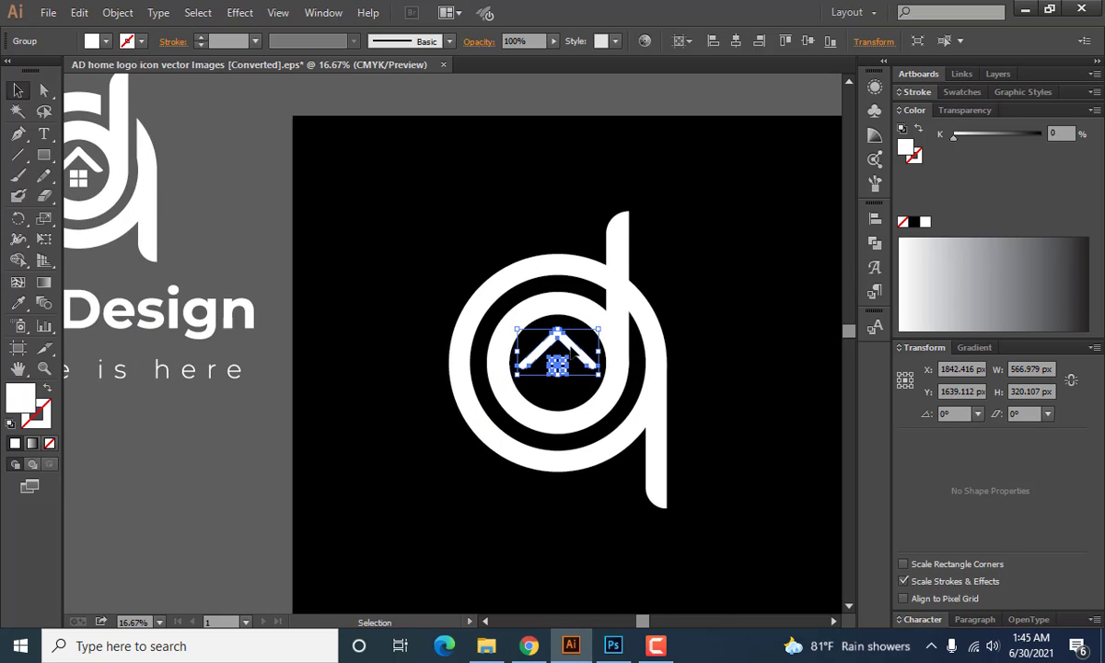
Align the house icon to the inner ring's vertical and horizontal centre, using the ring as the key object.
scroll(575, 332, up, 4)
click(486, 197)
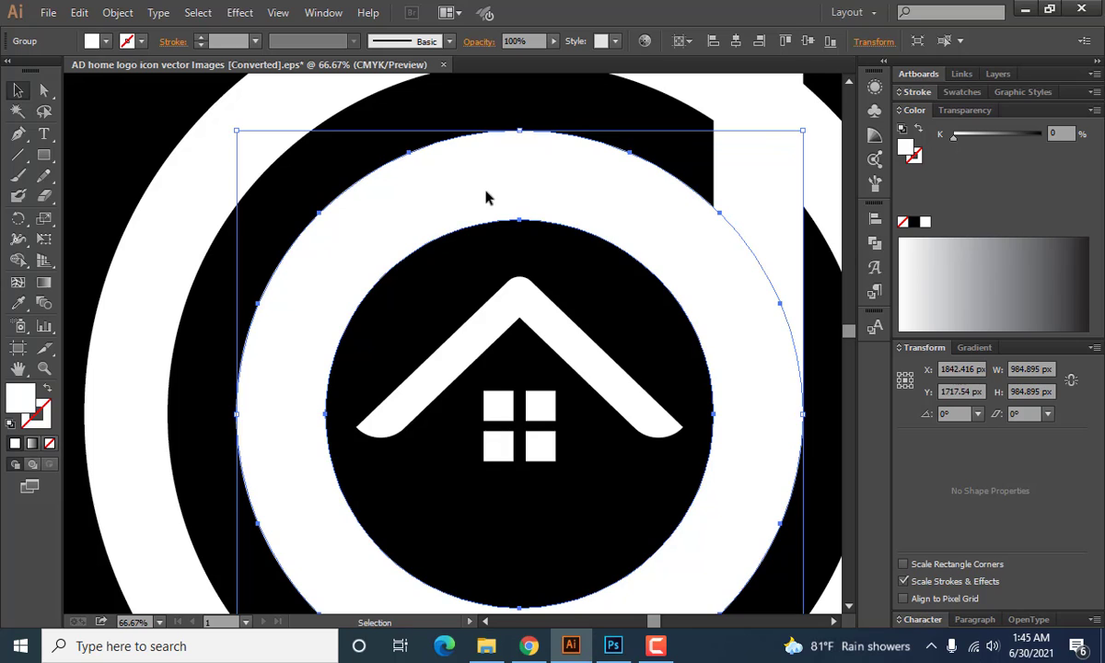
shift+click(530, 316)
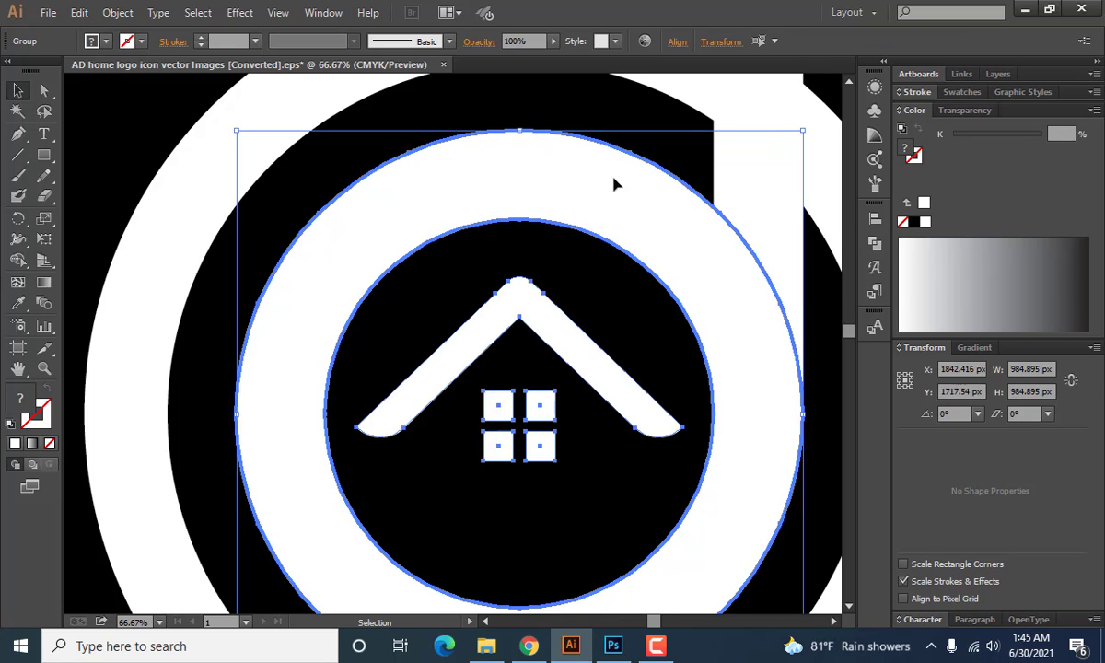
click(867, 219)
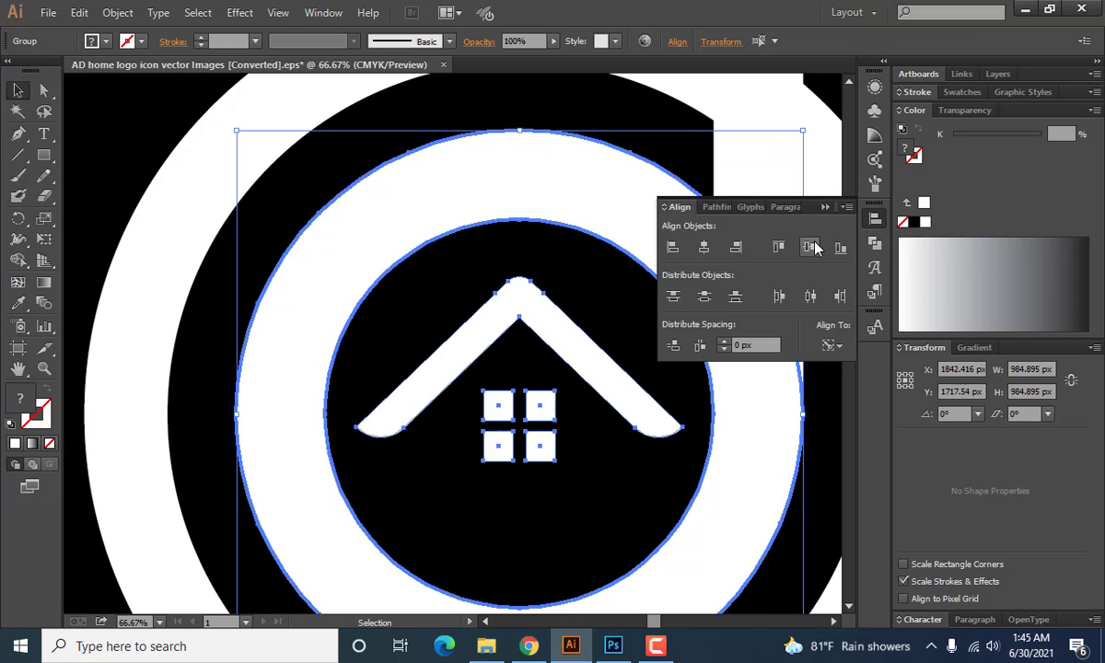
click(812, 247)
click(704, 248)
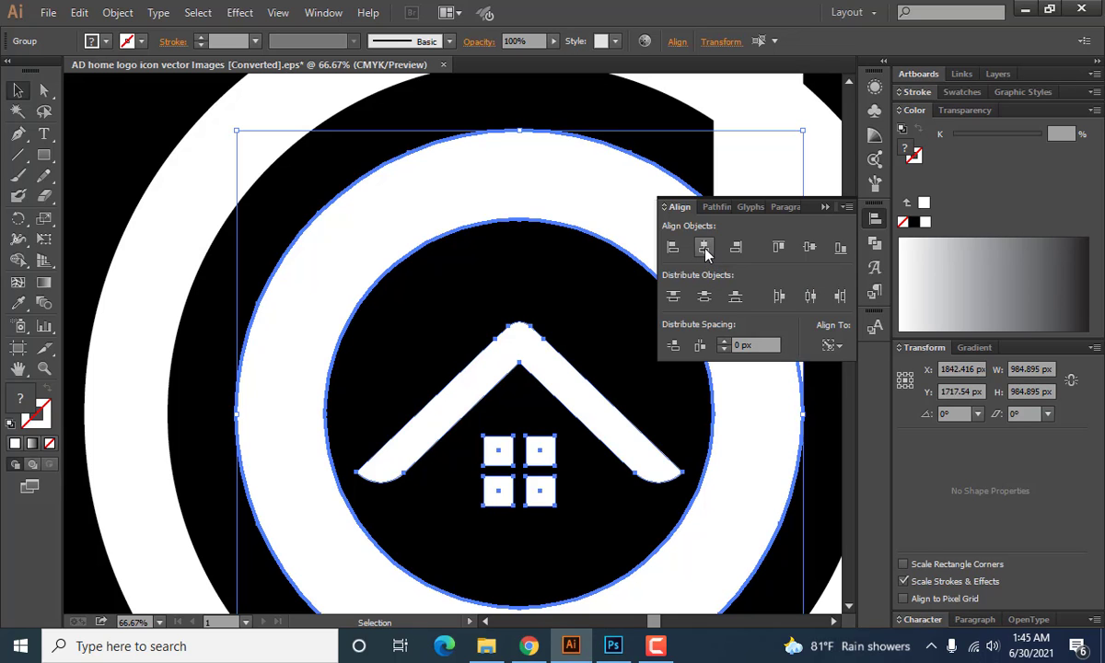
click(825, 207)
click(671, 164)
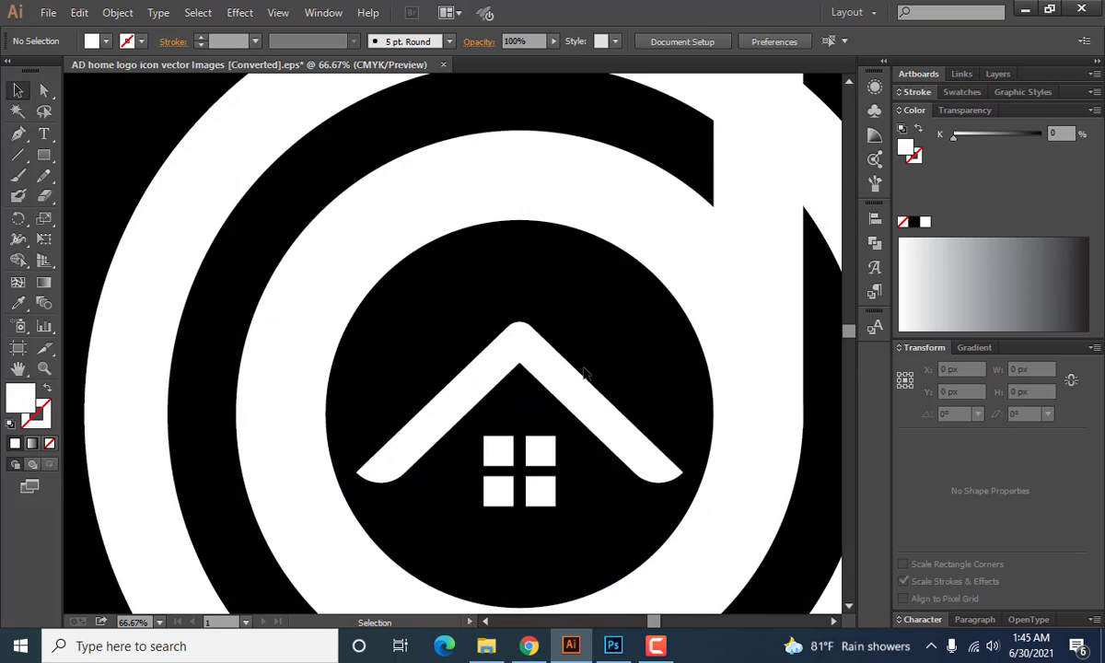
Nudge the house icon 30 px up inside the inner ring.
scroll(583, 369, down, 3)
click(580, 381)
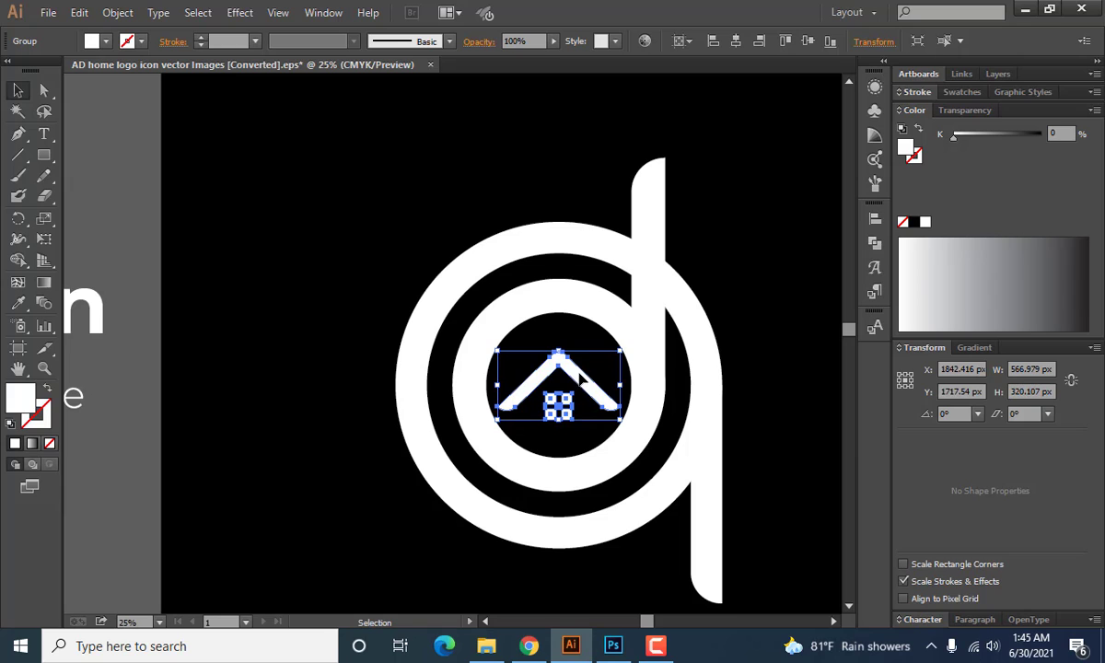
key(shift+Up)
key(shift+Up)
key(shift+Up)
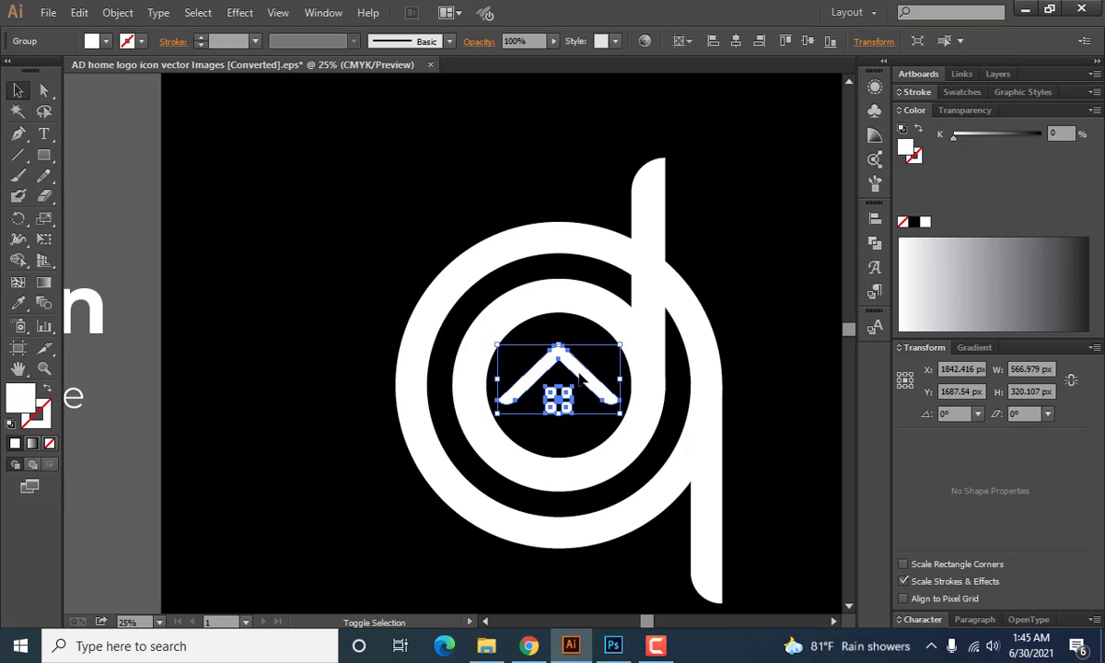
click(360, 434)
scroll(361, 435, down, 1)
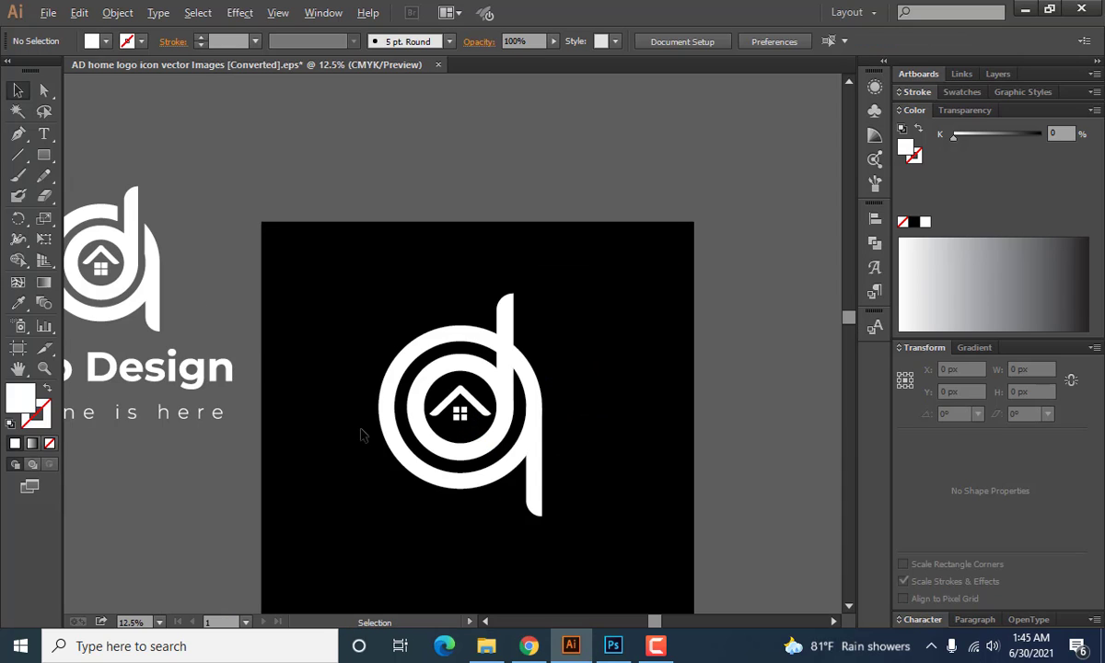
drag(400, 516, 472, 408)
scroll(471, 407, up, 1)
scroll(570, 291, up, 1)
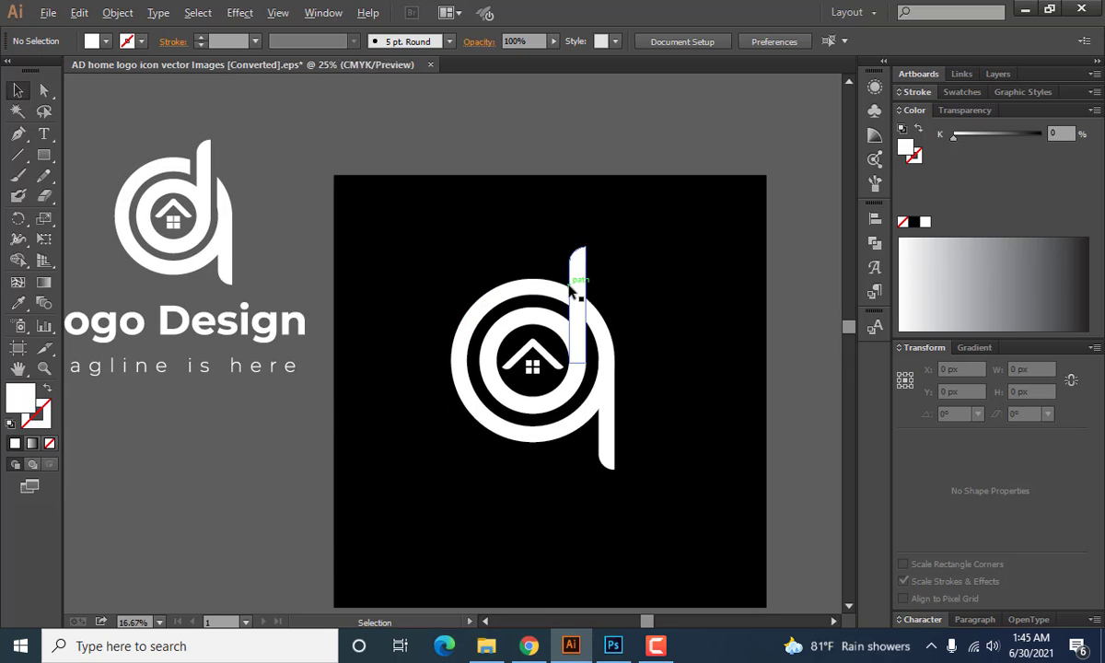
scroll(570, 291, up, 1)
scroll(595, 250, down, 1)
click(597, 235)
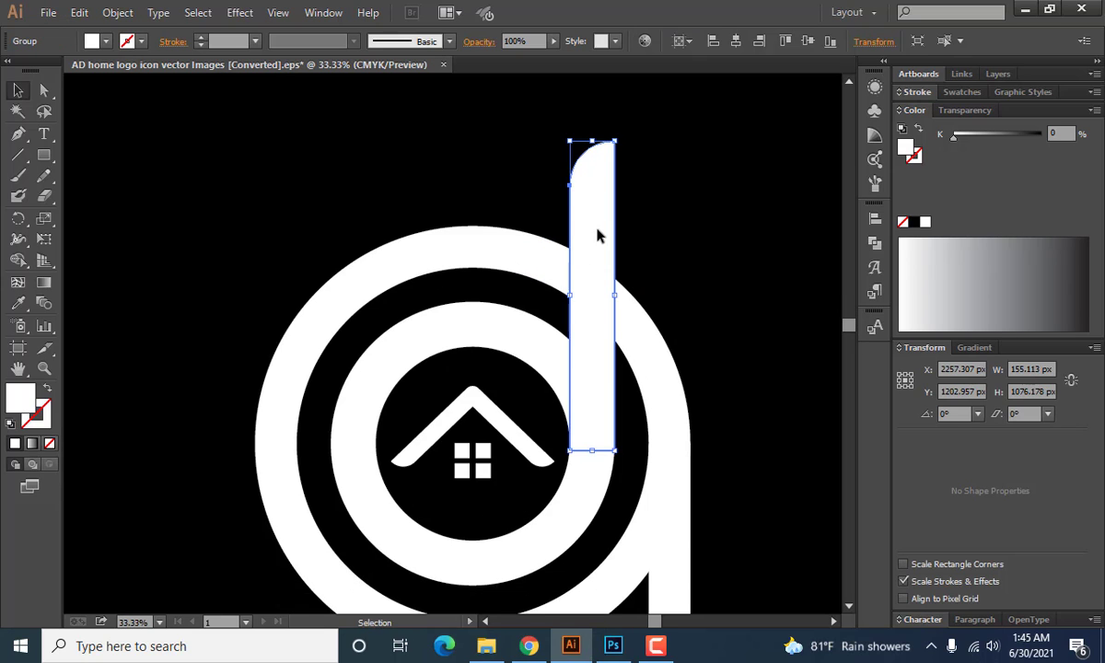
shift+click(475, 325)
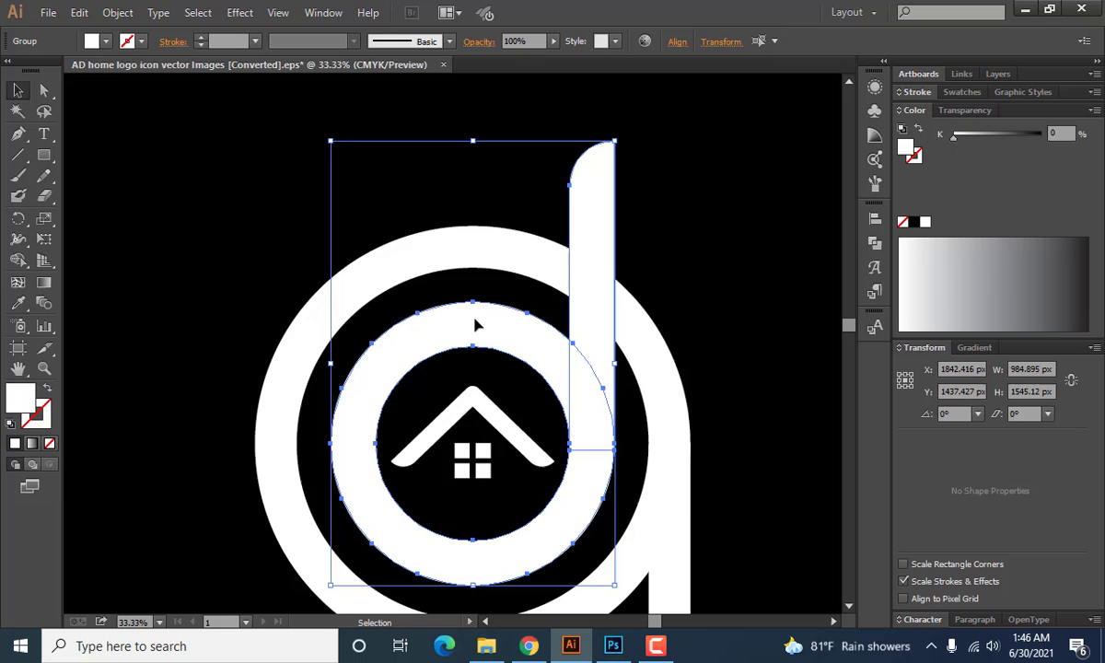
click(875, 243)
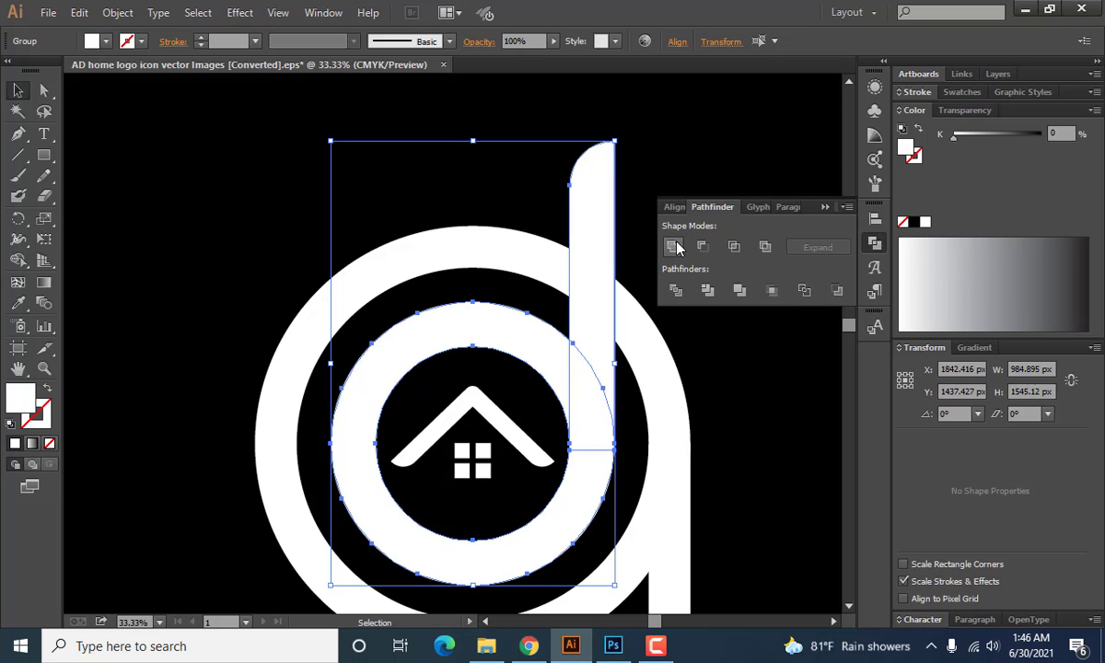
click(826, 207)
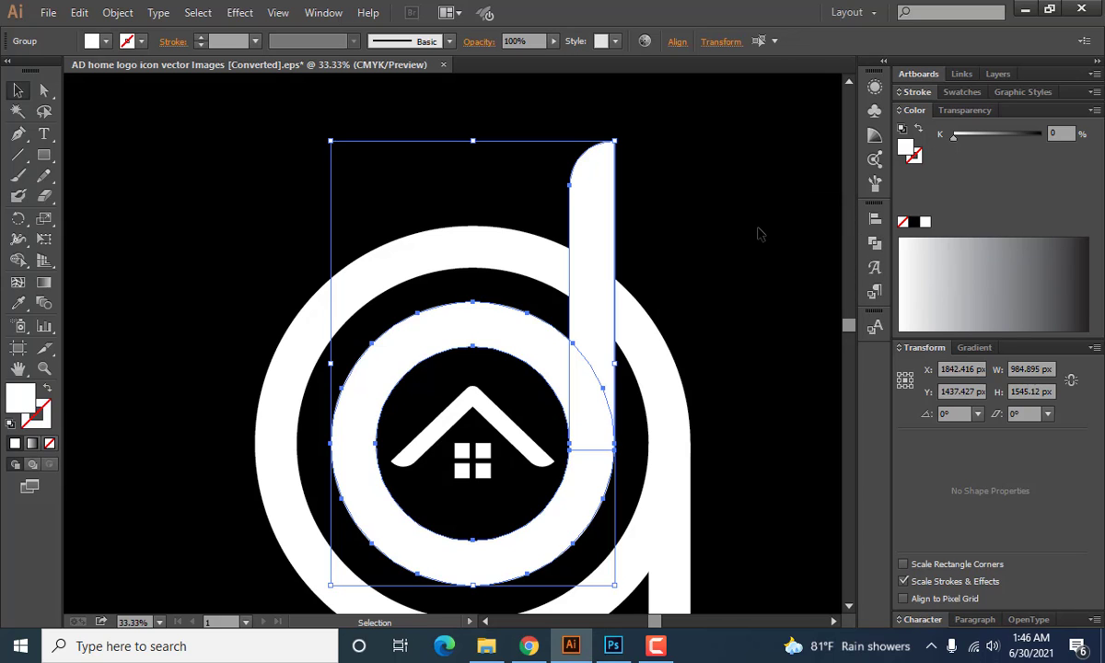
click(622, 210)
Offset the path of the inner letter's upright stem by 89 px with miter joins.
click(581, 240)
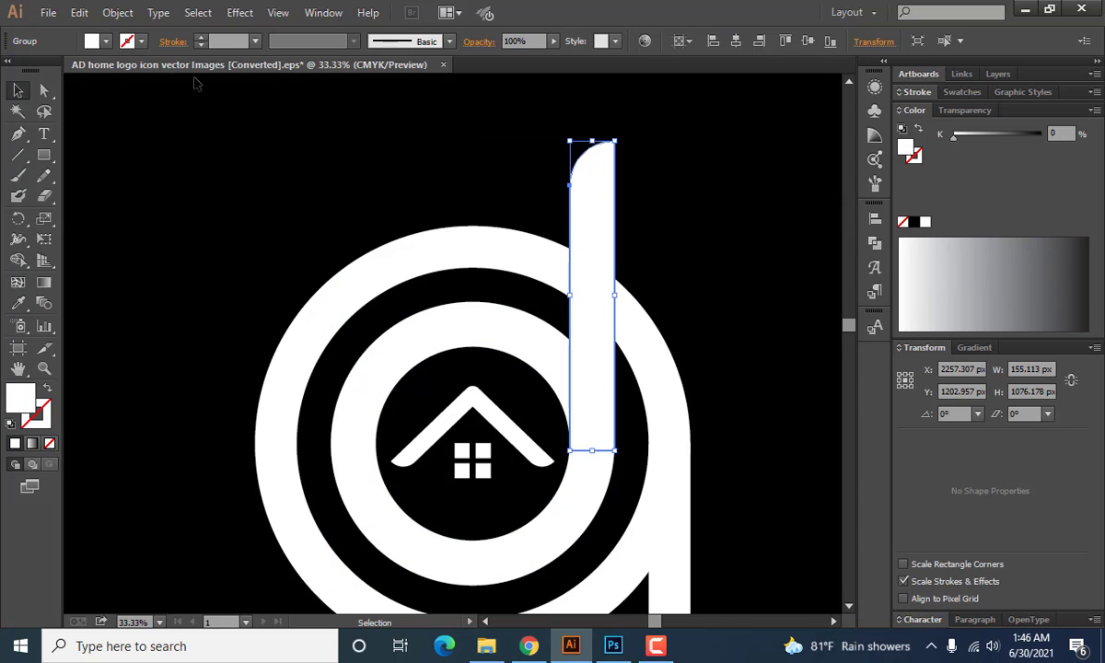
click(115, 12)
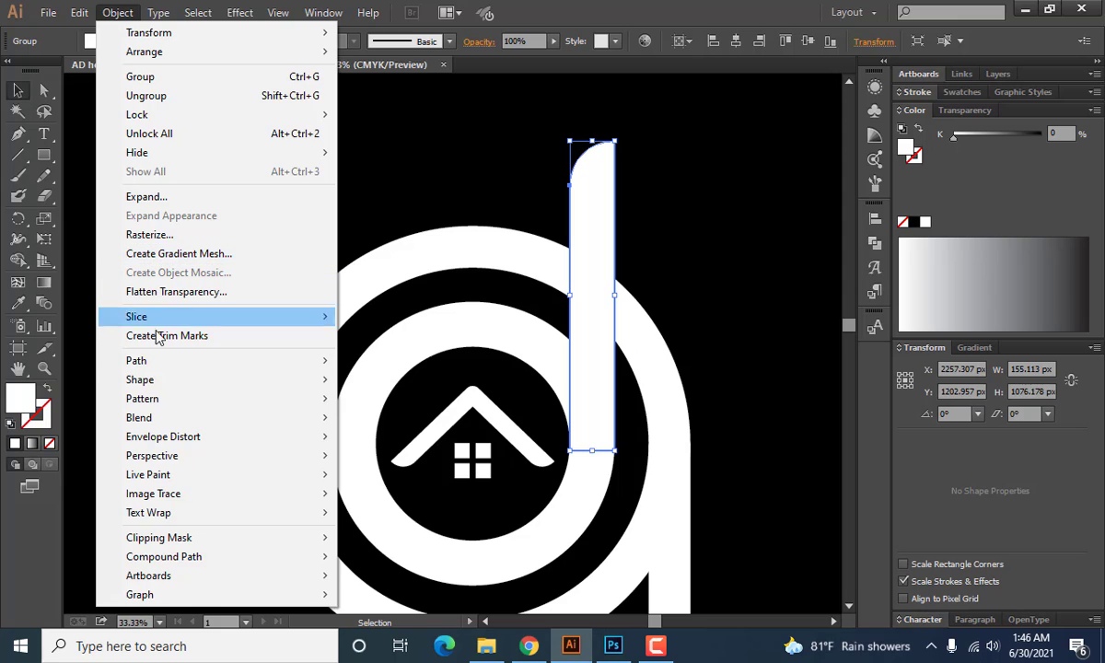
mouse_move(265, 365)
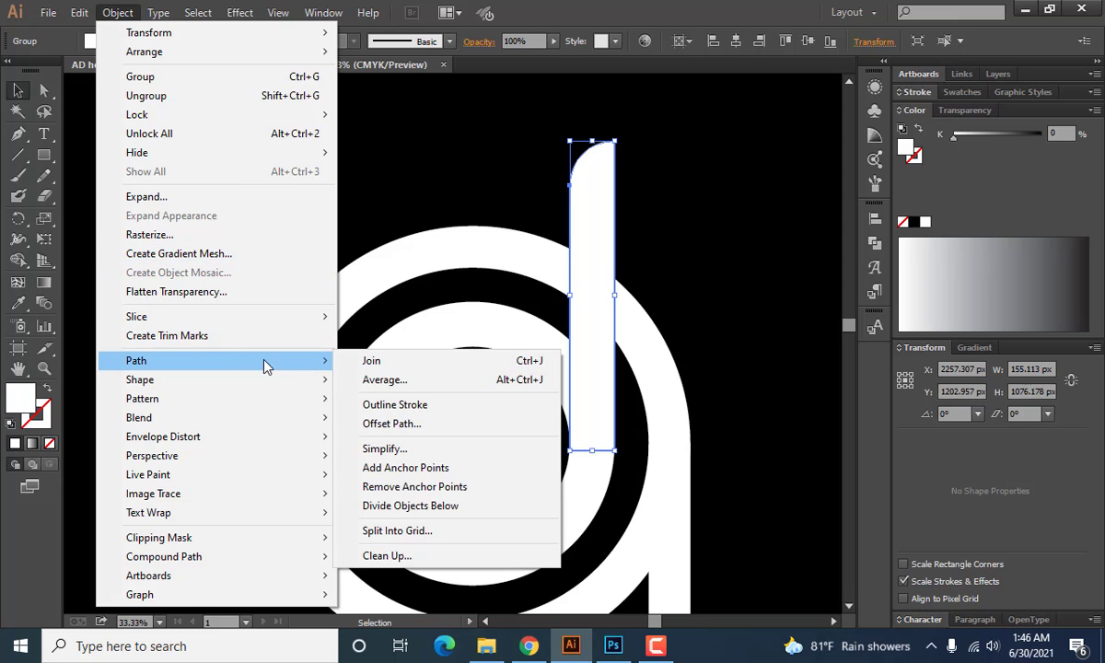
click(387, 426)
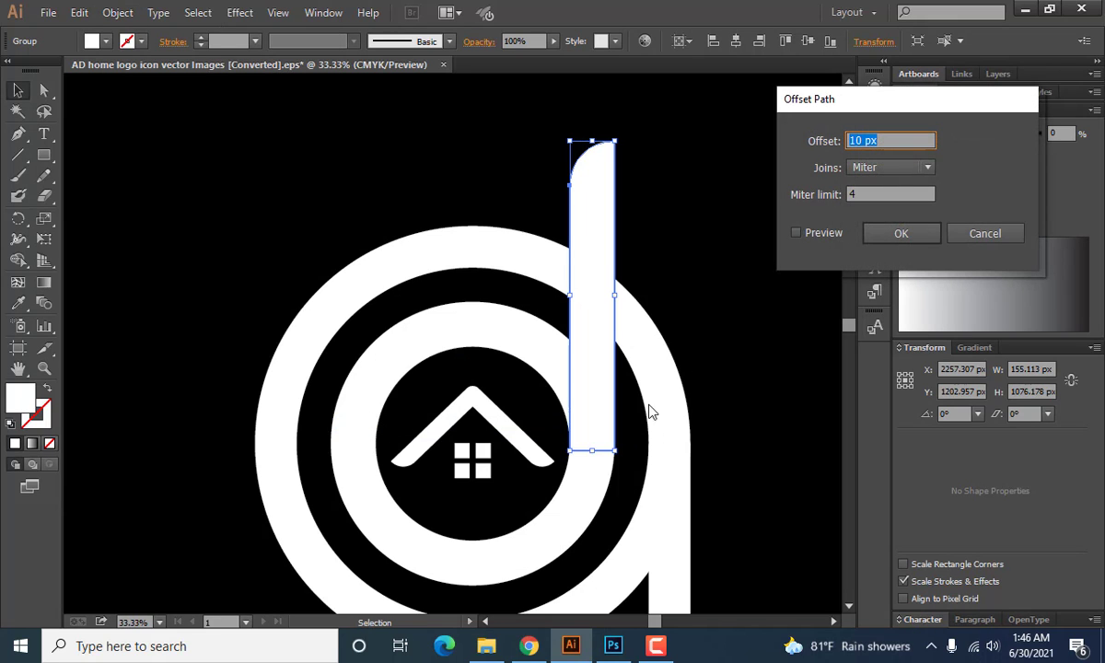
click(797, 233)
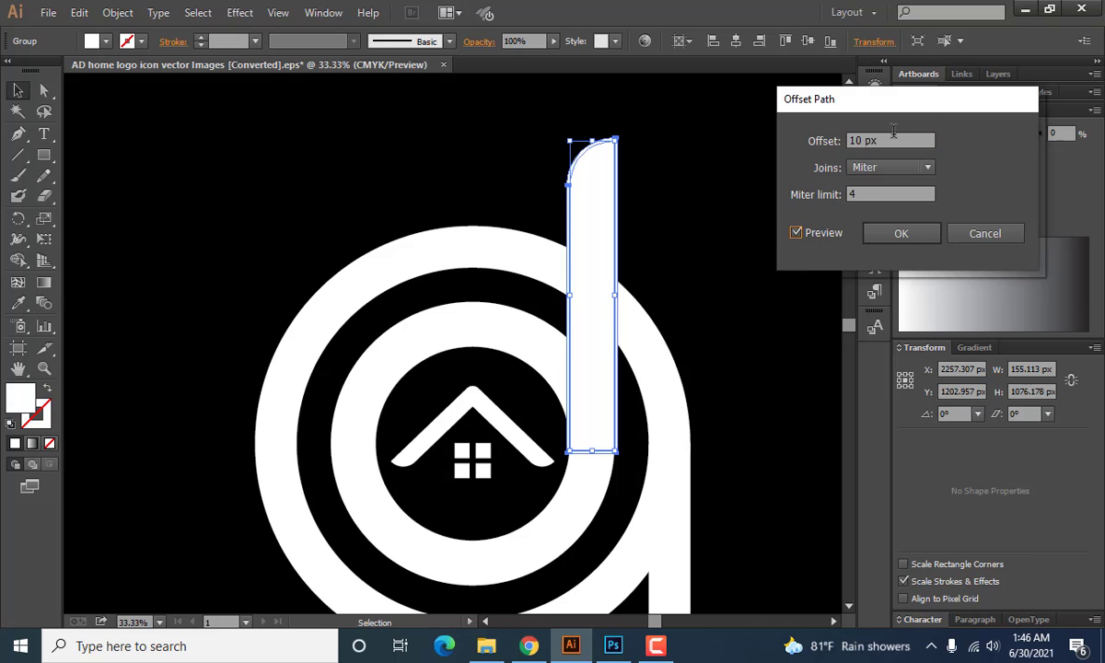
scroll(888, 139, up, 20)
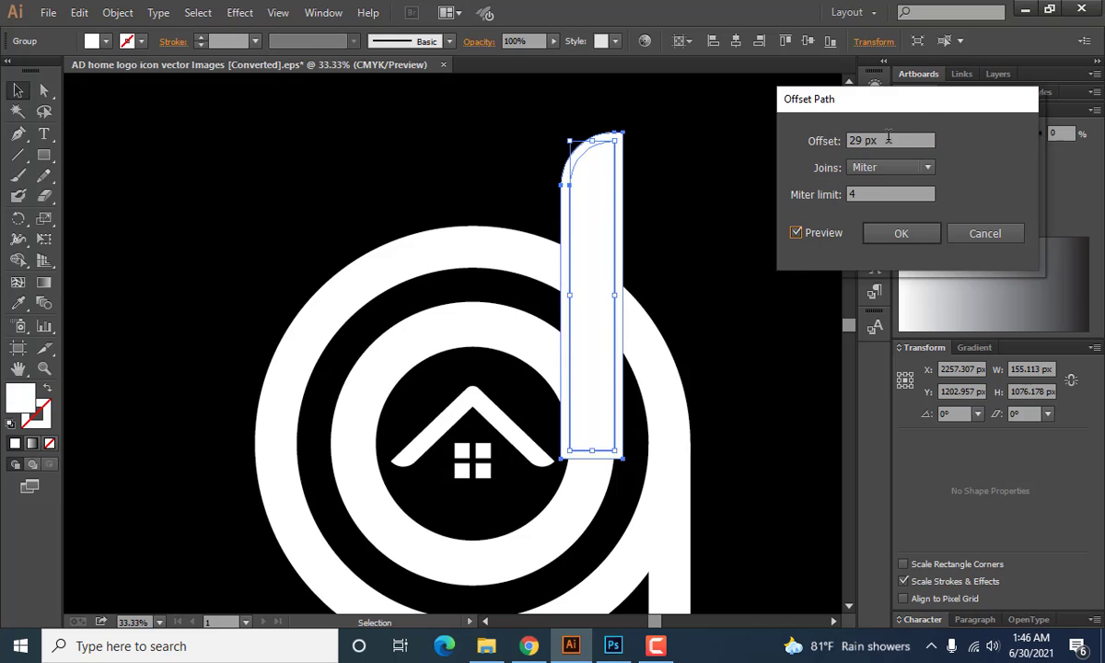
scroll(888, 139, up, 20)
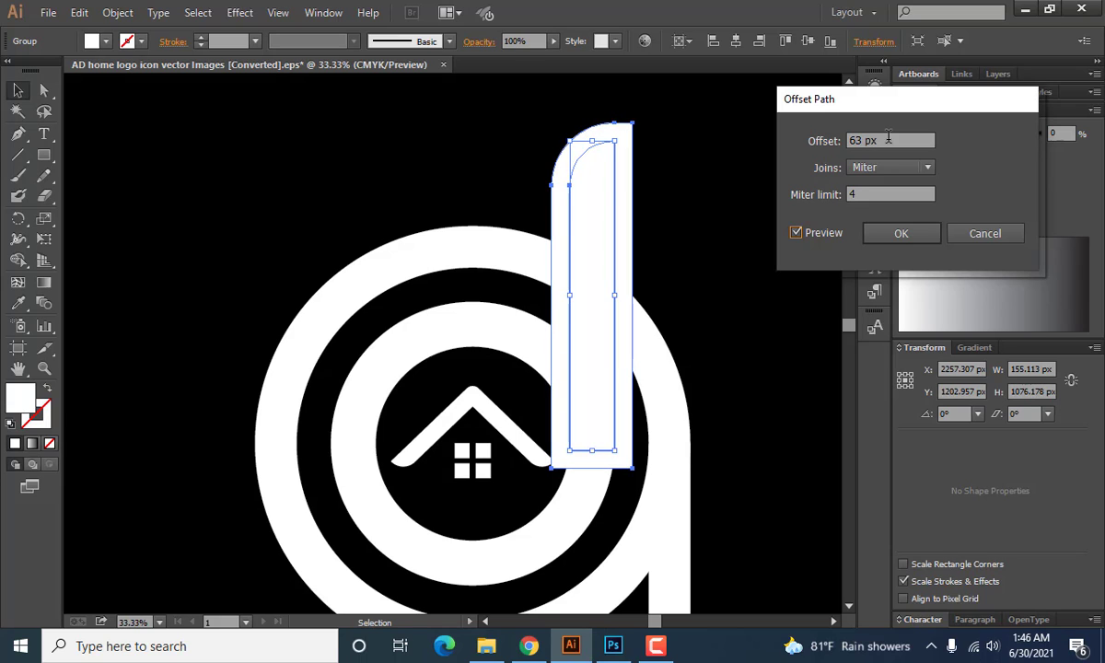
scroll(888, 139, up, 20)
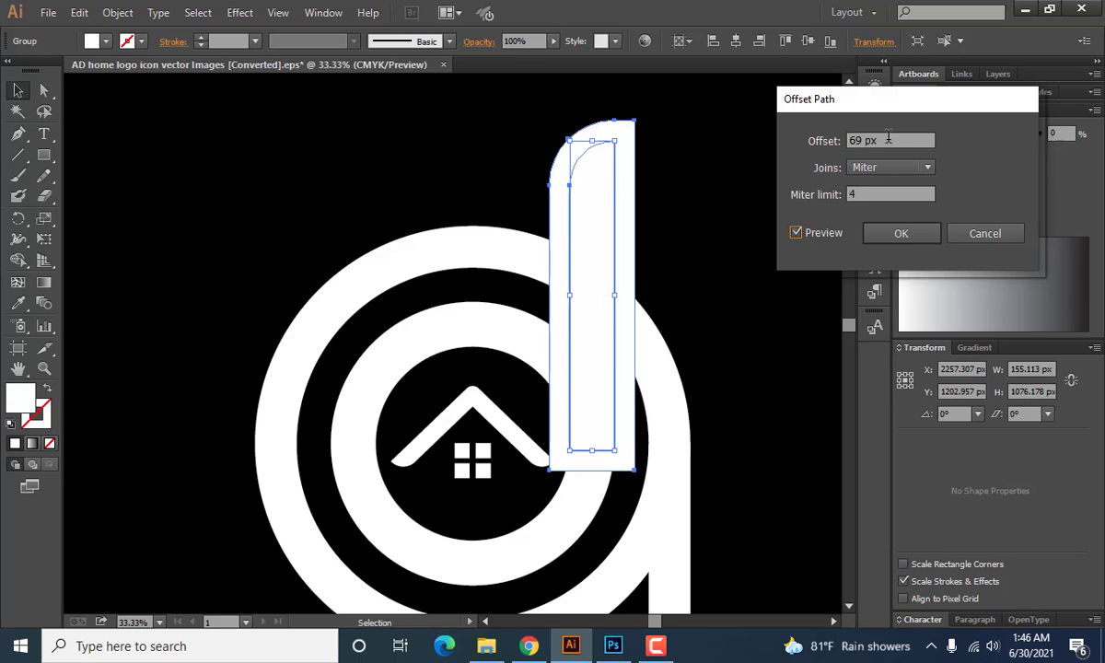
scroll(888, 140, up, 6)
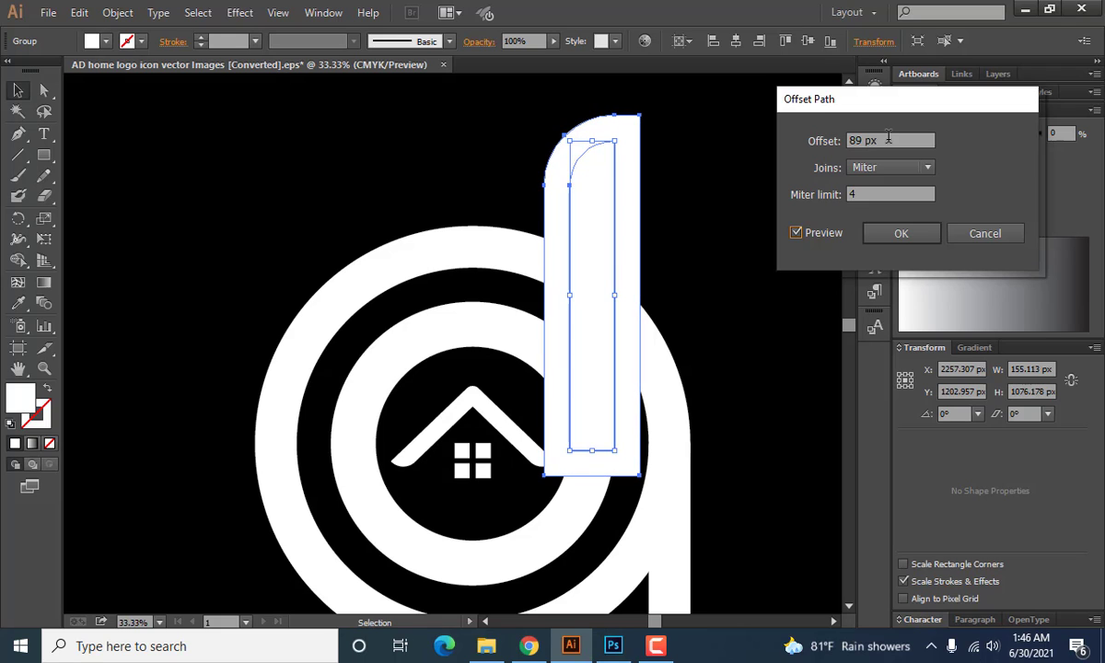
scroll(888, 139, up, 1)
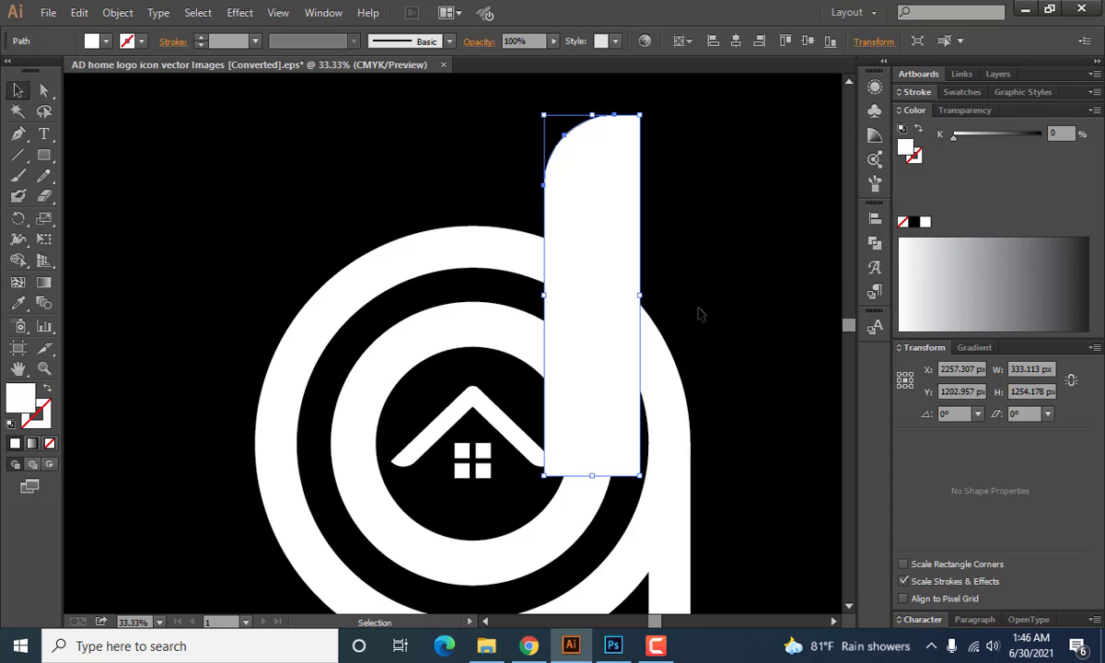
shift+click(654, 387)
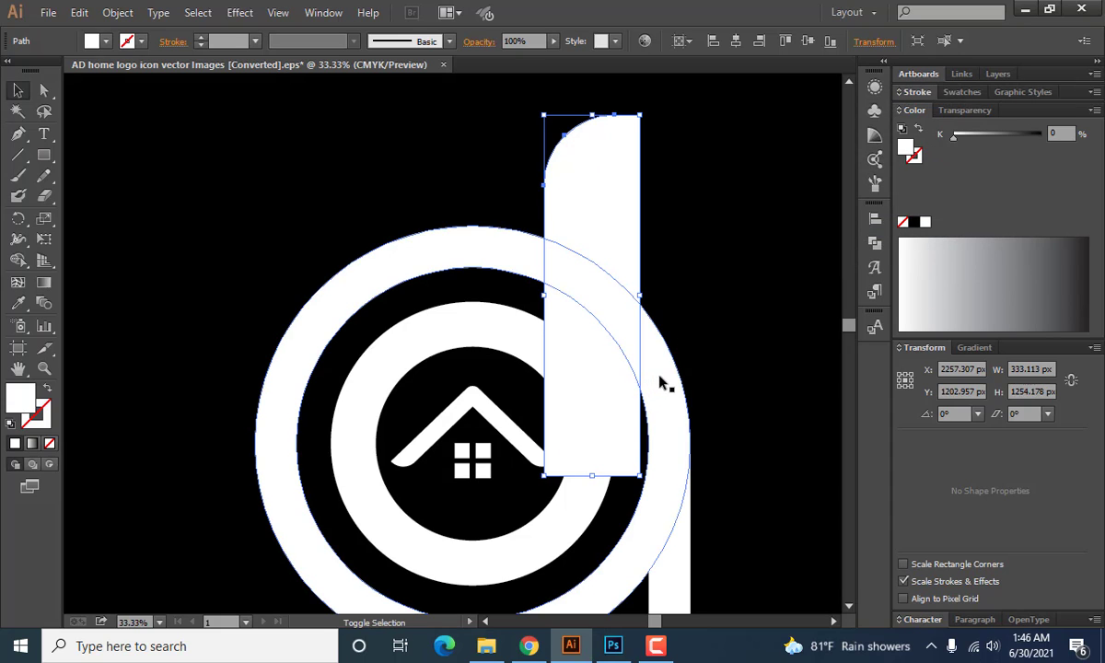
shift+click(659, 385)
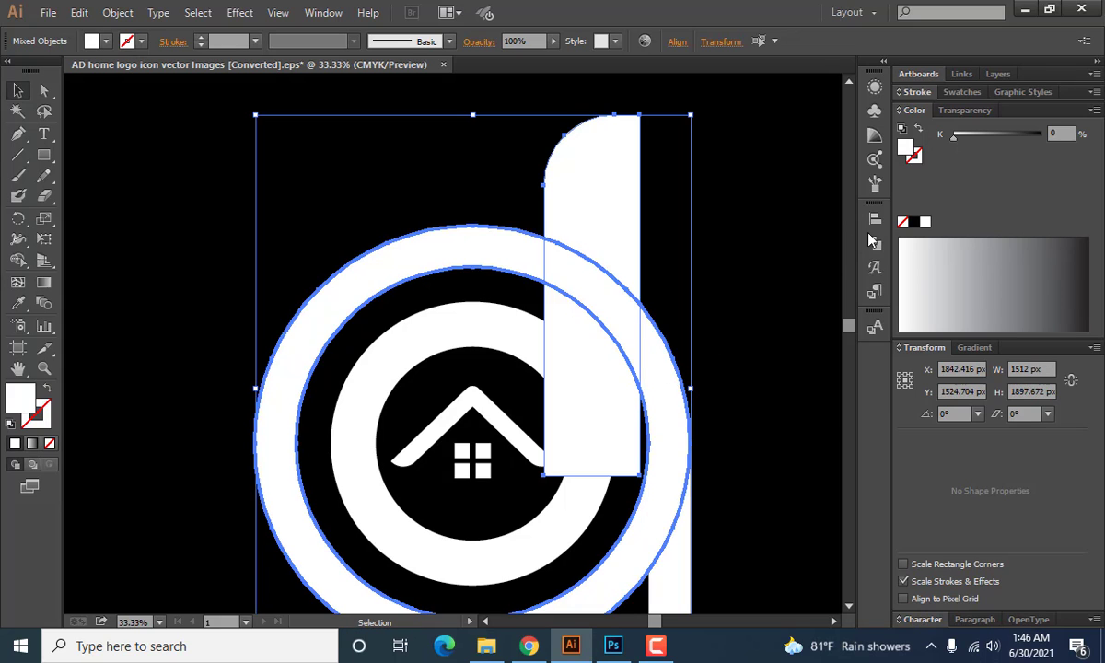
click(754, 257)
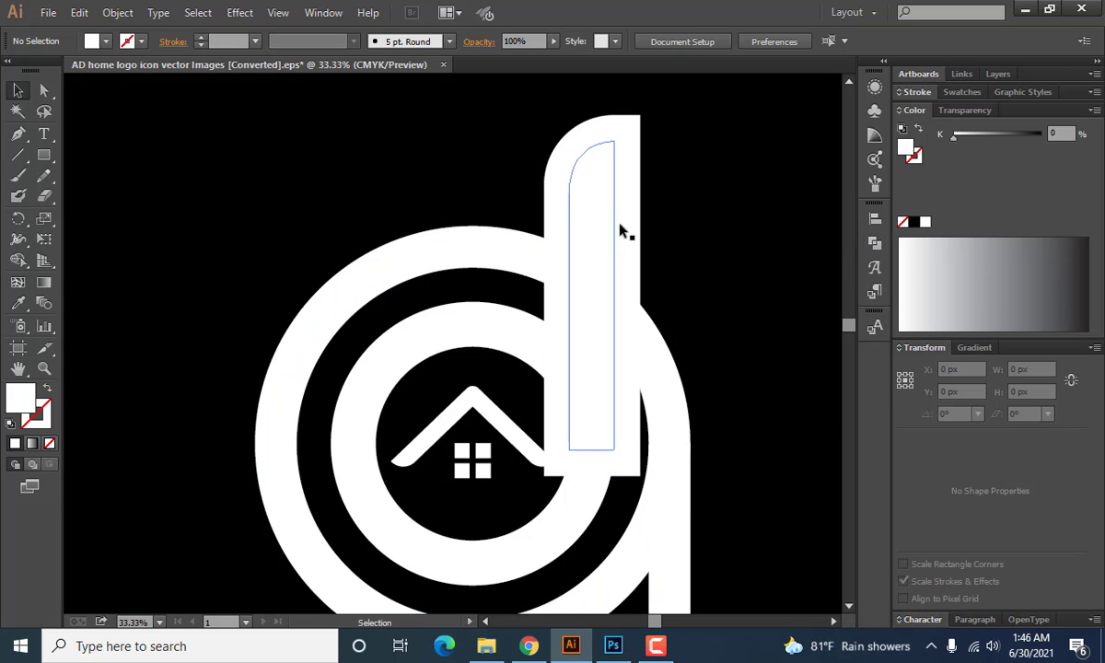
Ungroup the enlarged offset shape from the original upright stem.
click(621, 217)
right_click(630, 225)
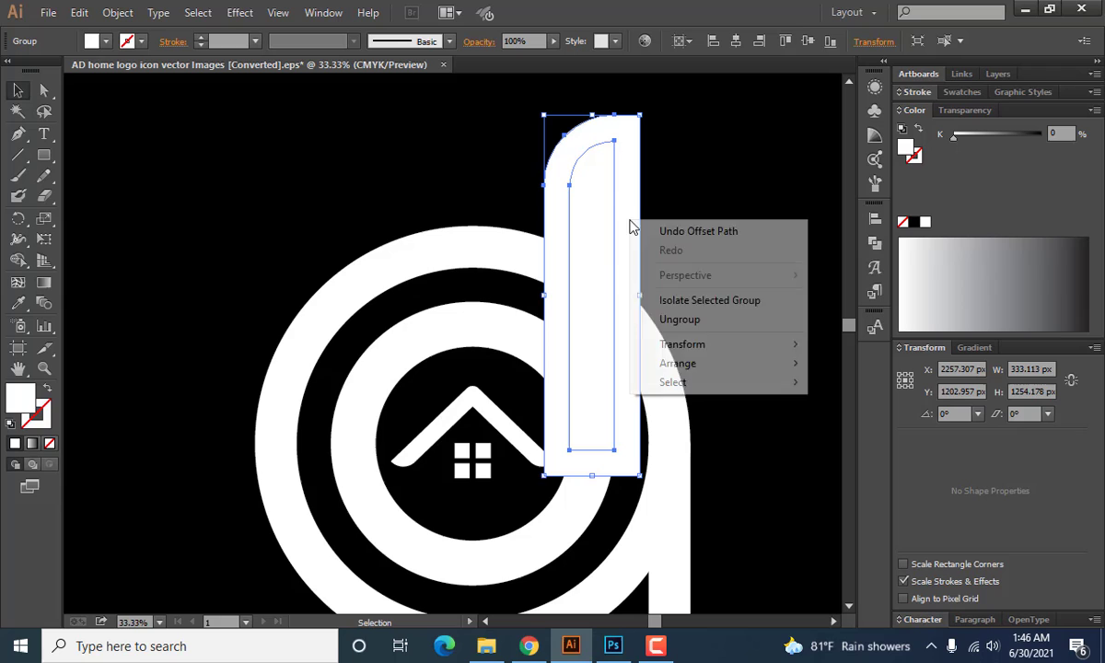
click(655, 318)
click(645, 195)
Cut a gap in the outer ring around the upright stem by removing the offset shape and its overlaps with Shape Builder.
click(626, 185)
shift+click(657, 388)
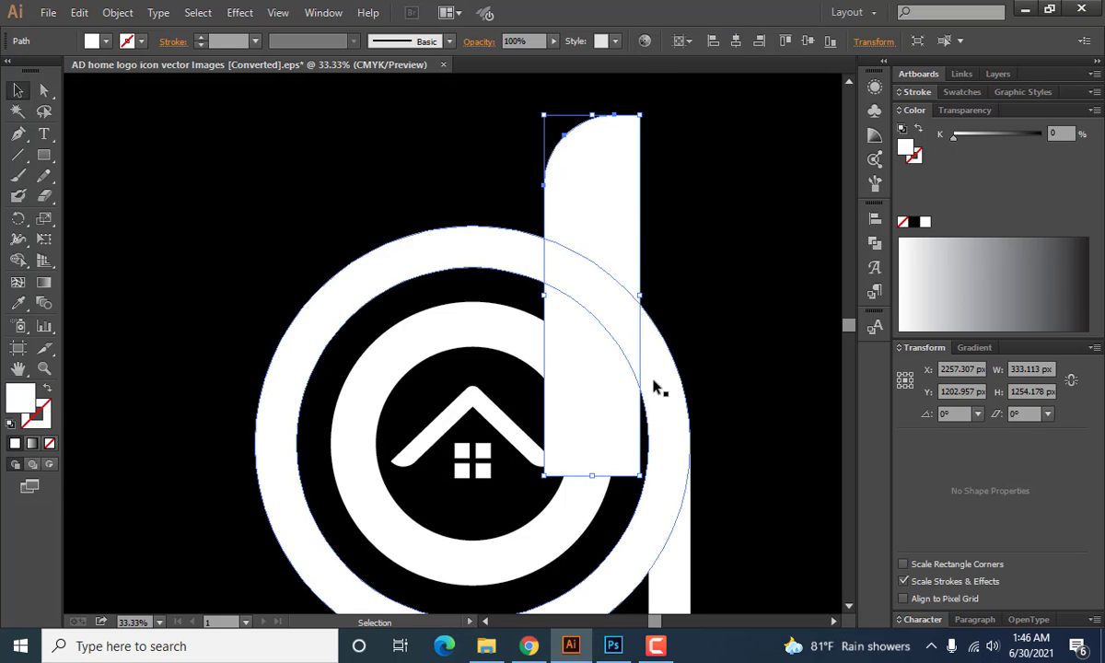
click(18, 260)
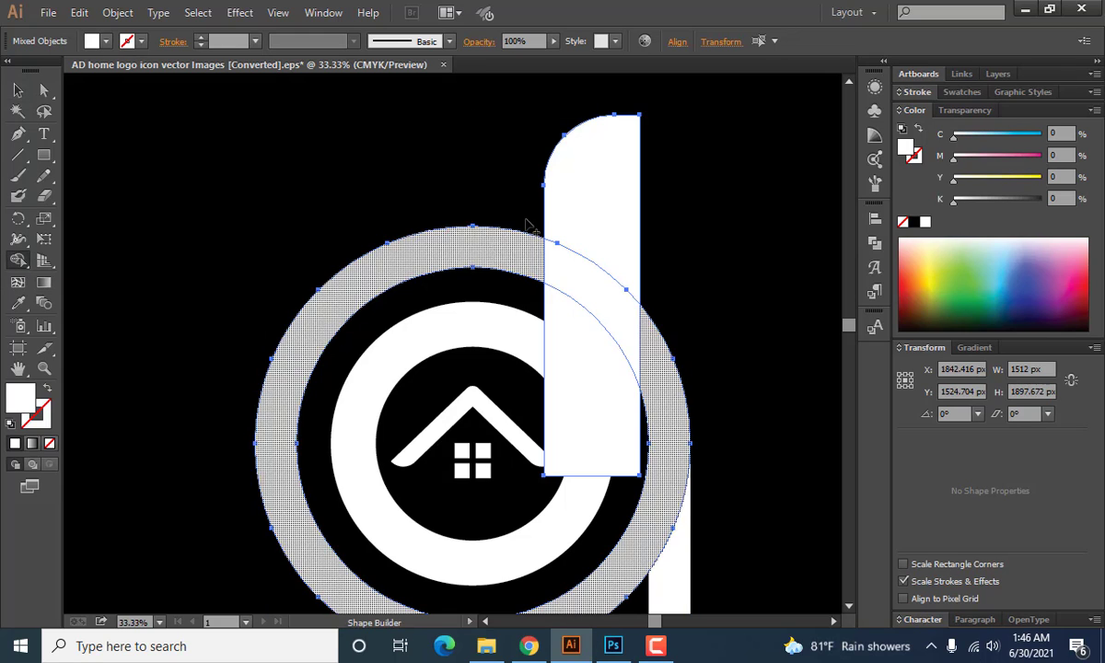
alt+click(582, 183)
alt+drag(594, 317, 587, 372)
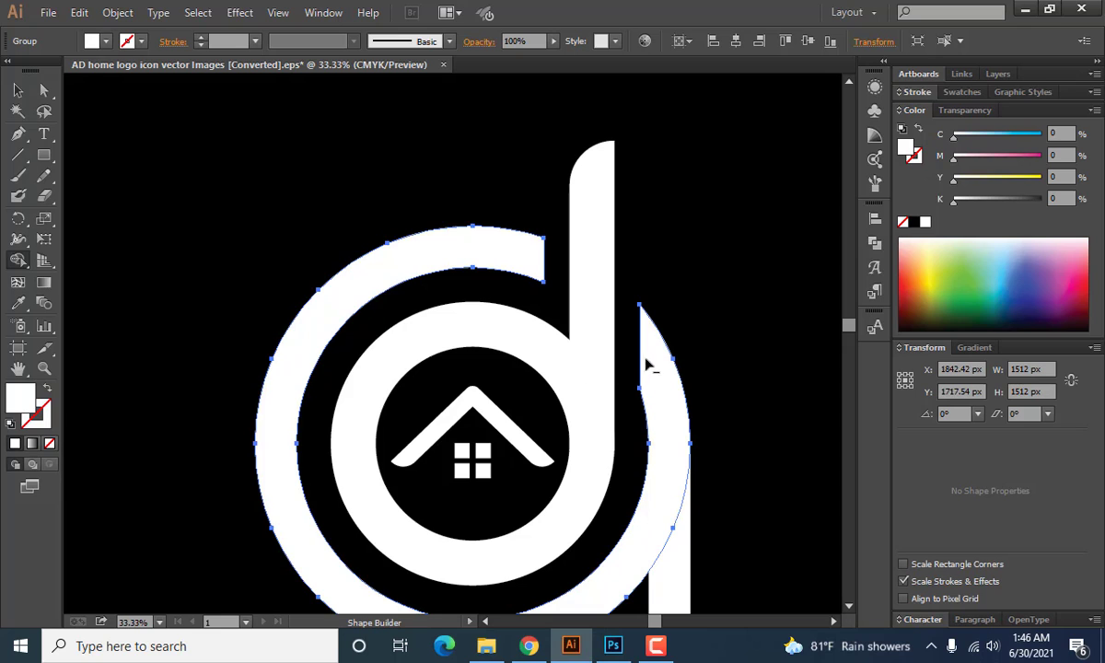
click(18, 90)
click(209, 190)
Unite the cut outer ring and its descending stem into one shape.
scroll(272, 266, down, 2)
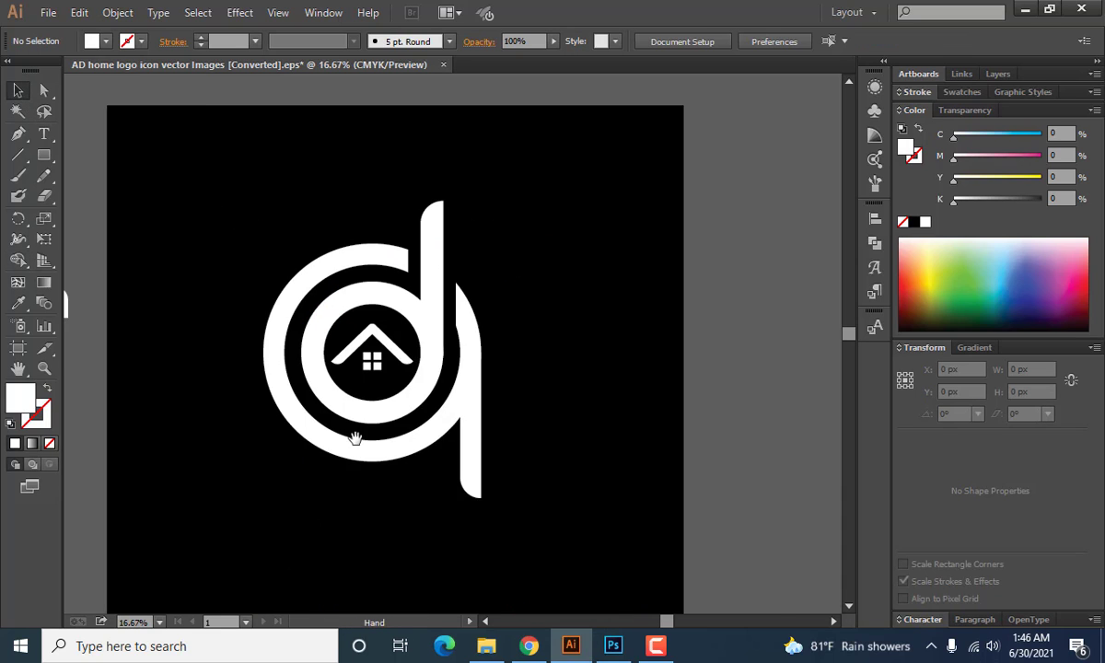
drag(299, 442, 400, 443)
scroll(402, 443, down, 2)
drag(338, 462, 442, 462)
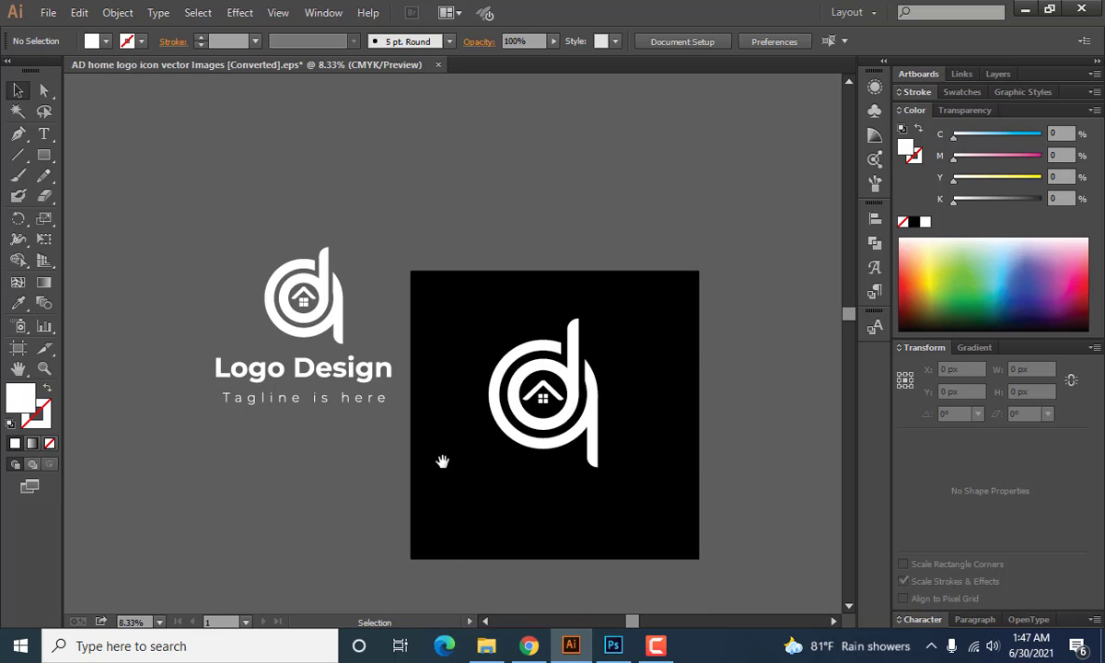
scroll(525, 437, up, 2)
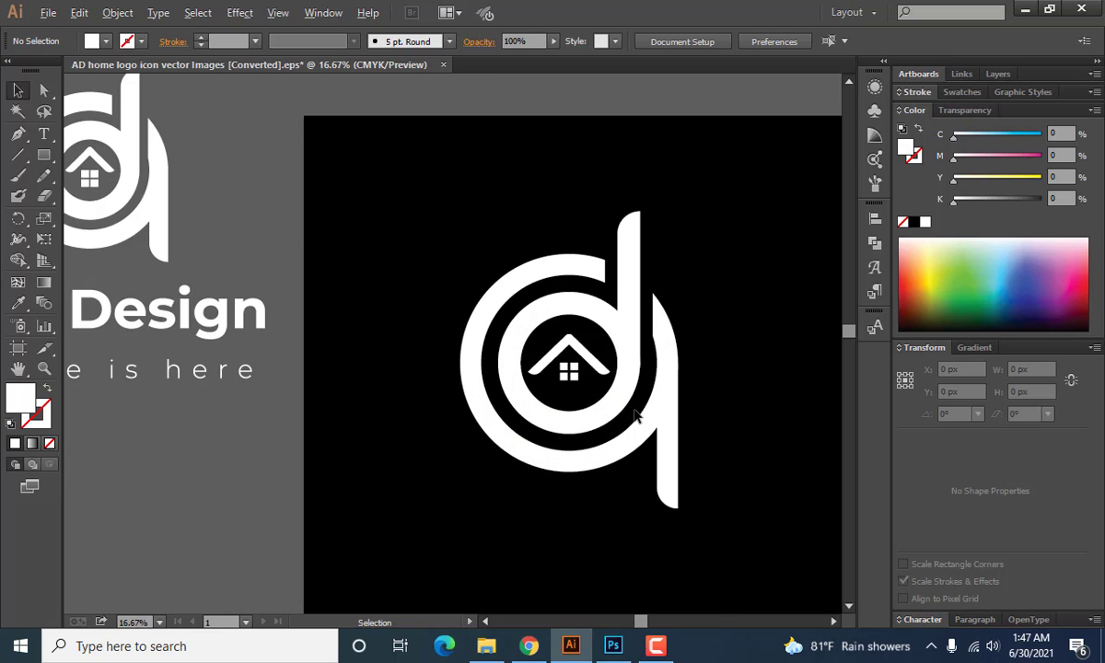
scroll(635, 417, up, 2)
click(693, 350)
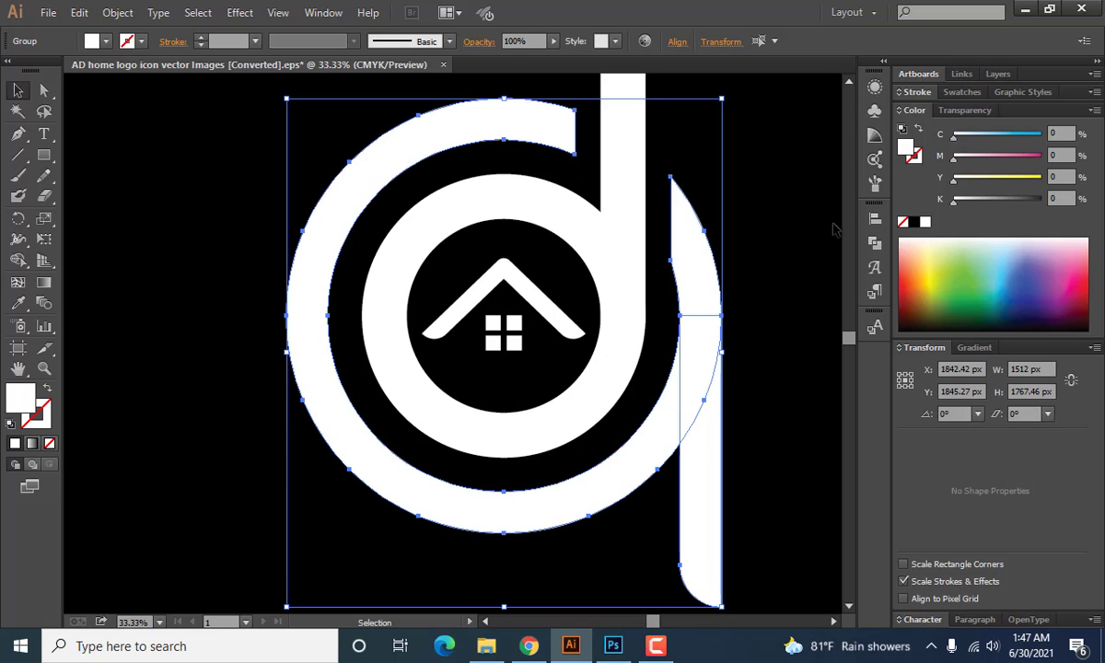
click(873, 244)
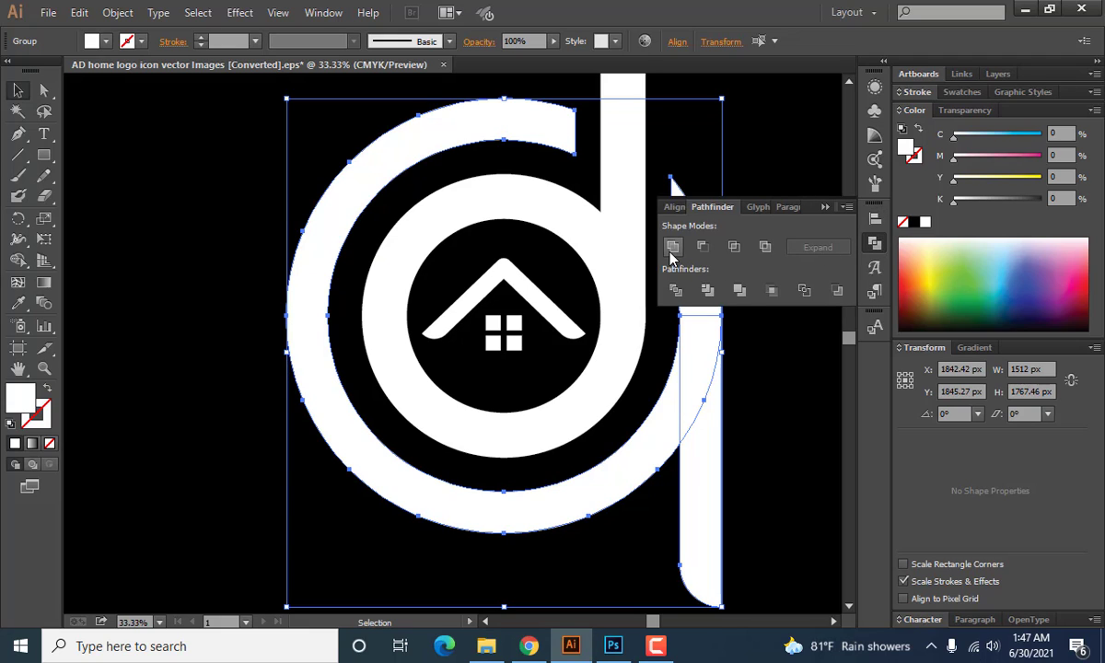
click(672, 246)
click(835, 211)
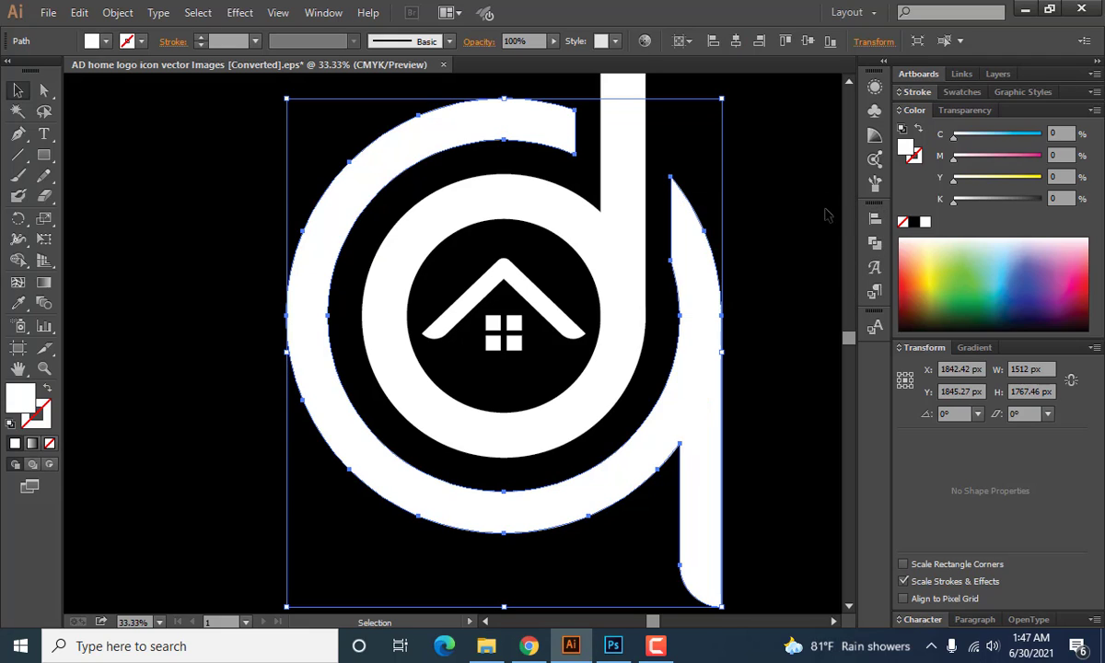
click(774, 262)
Unite the inner ring and its upright stem into one shape.
click(556, 318)
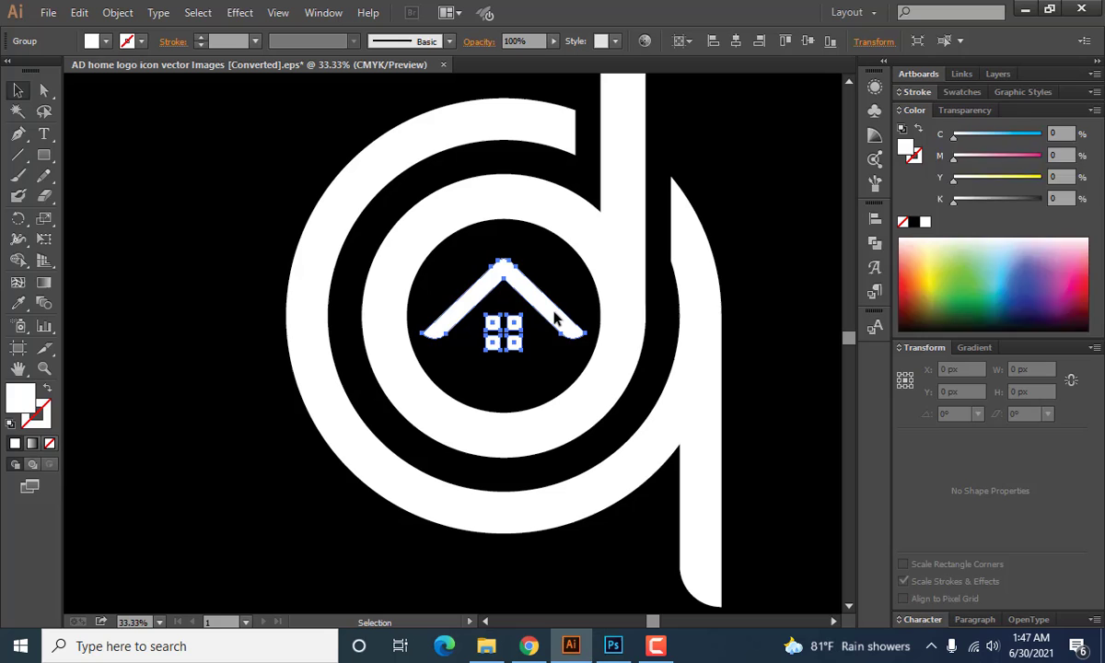
click(538, 364)
click(623, 321)
scroll(623, 322, up, 2)
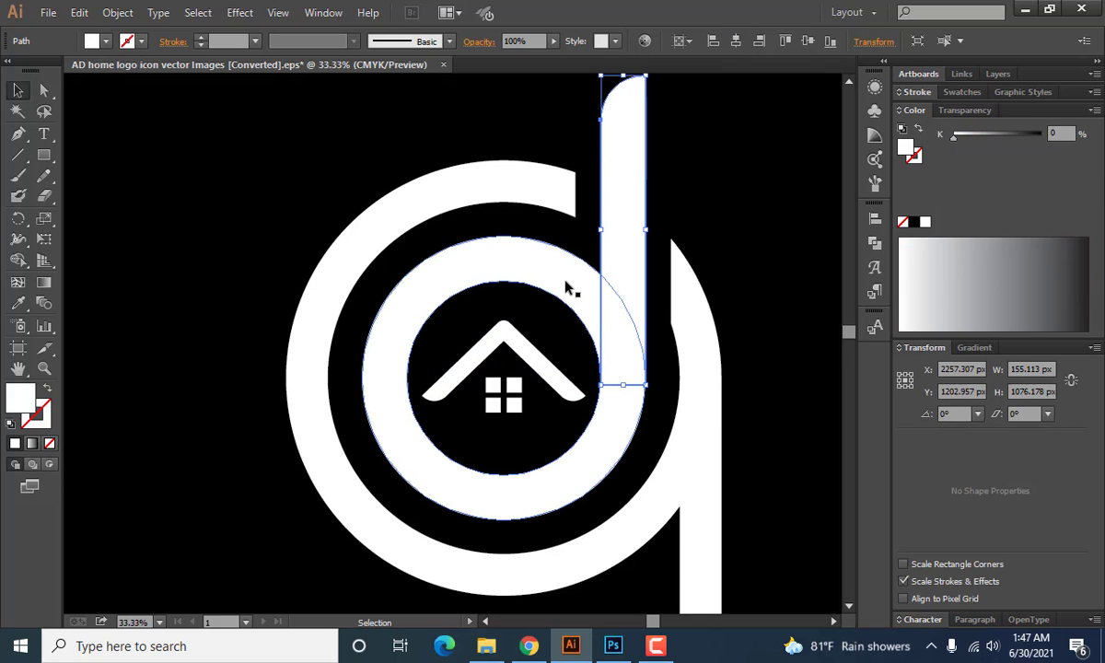
shift+click(528, 258)
click(875, 243)
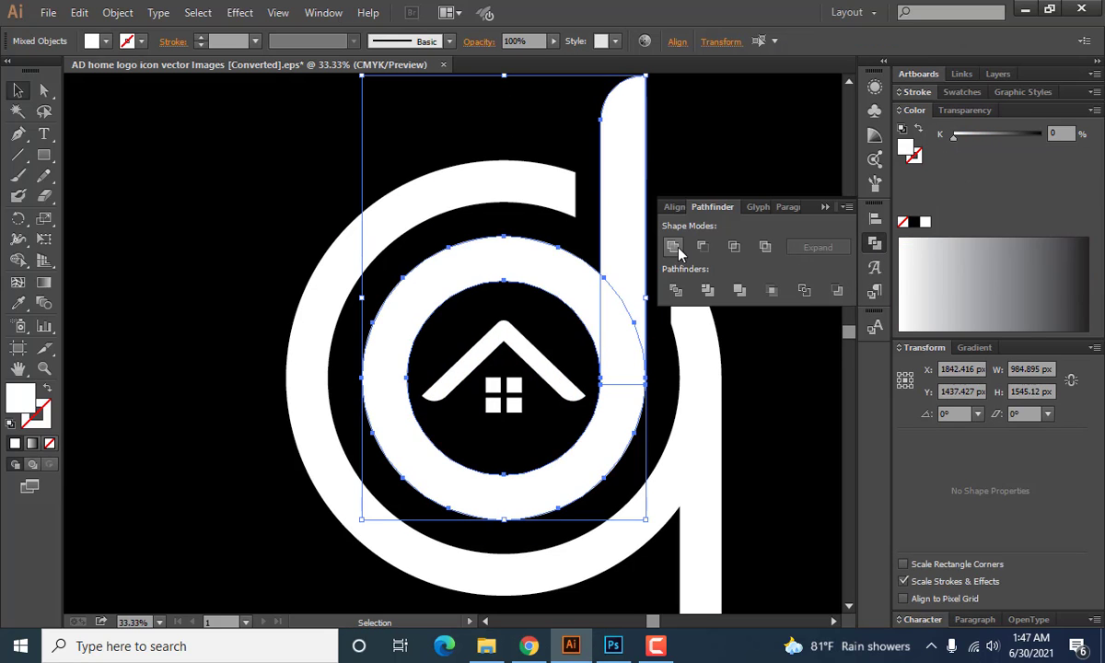
click(674, 247)
click(825, 207)
click(765, 261)
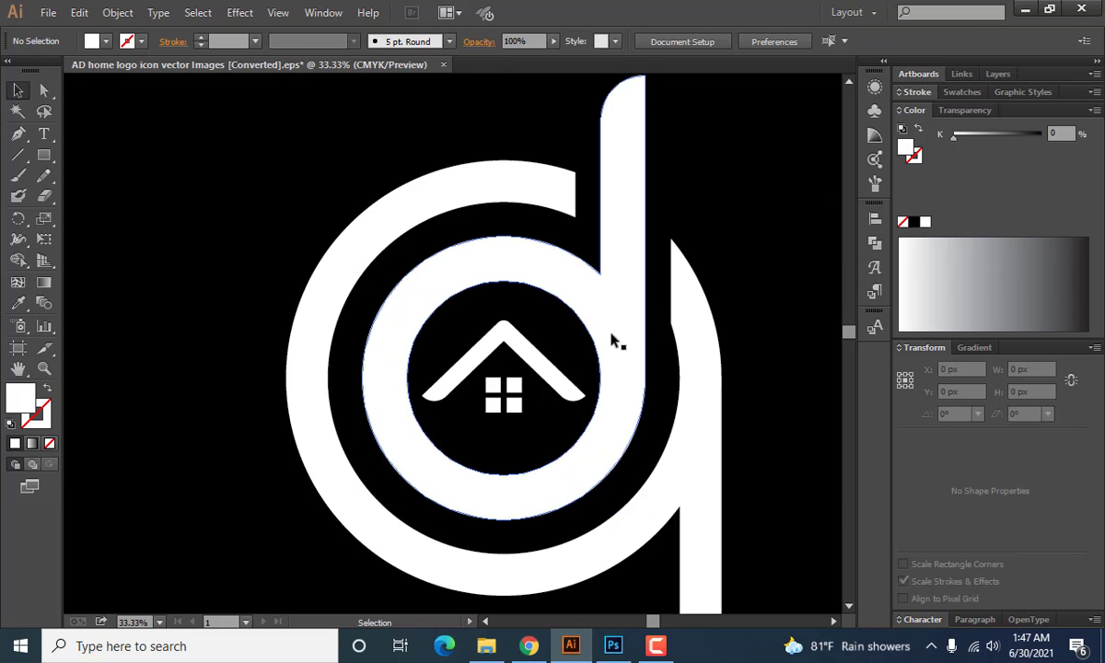
scroll(600, 321, down, 4)
drag(468, 244, 635, 392)
click(574, 415)
scroll(575, 415, up, 2)
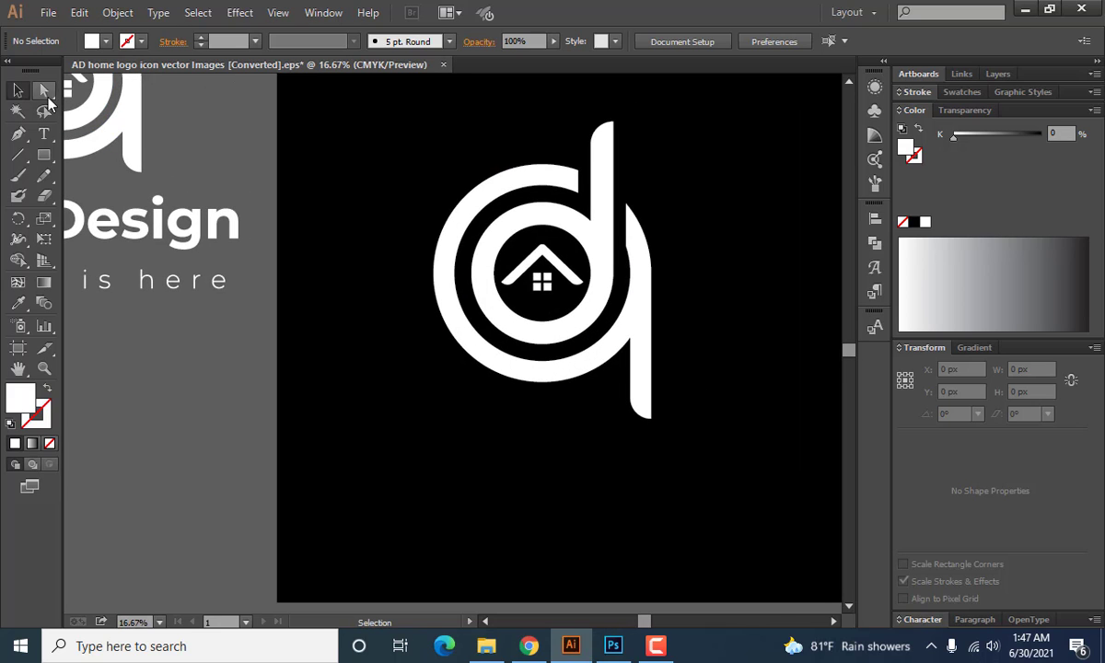
Shorten the descending stem by about 50 px by nudging the anchor points of its rounded lower end upward.
click(43, 89)
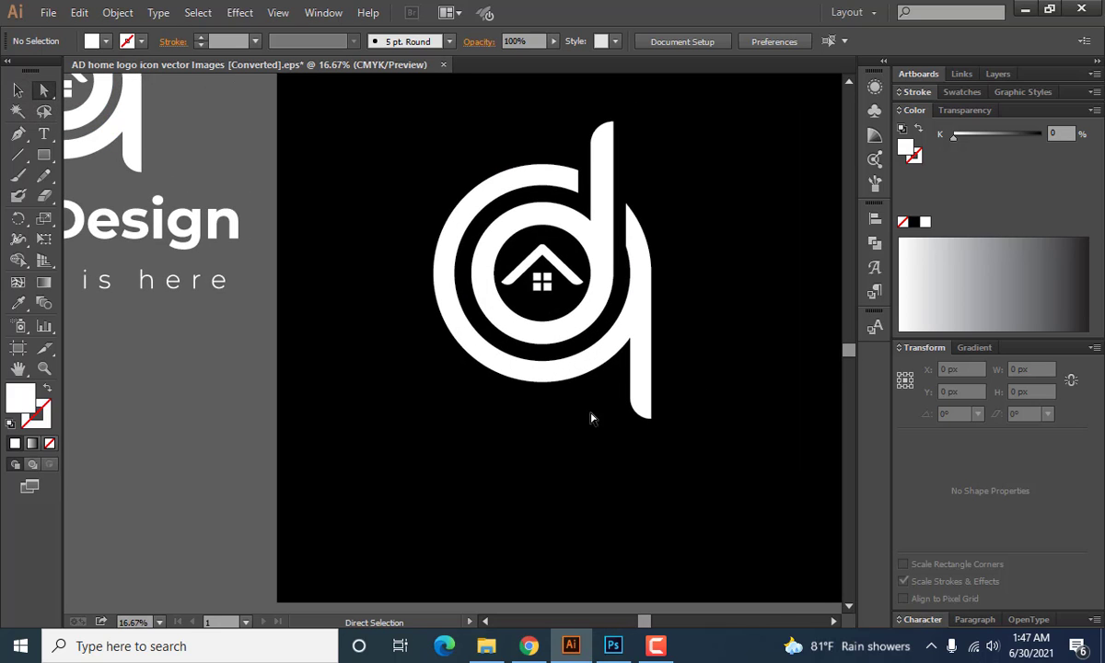
drag(658, 435, 619, 391)
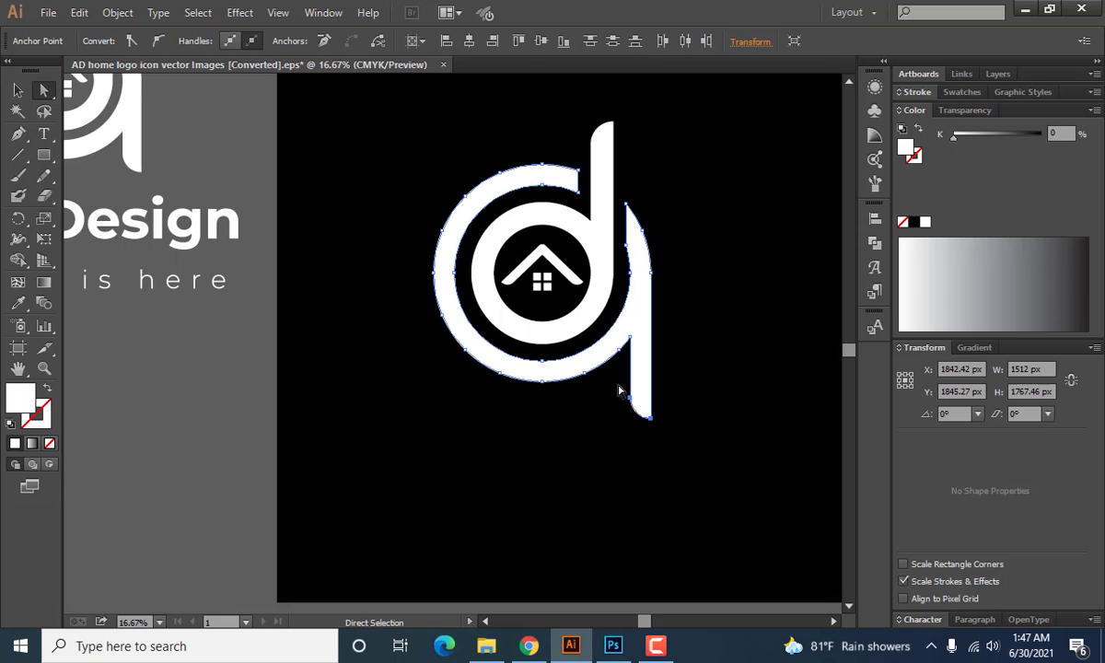
click(722, 406)
drag(611, 387, 718, 439)
click(718, 439)
scroll(548, 477, down, 2)
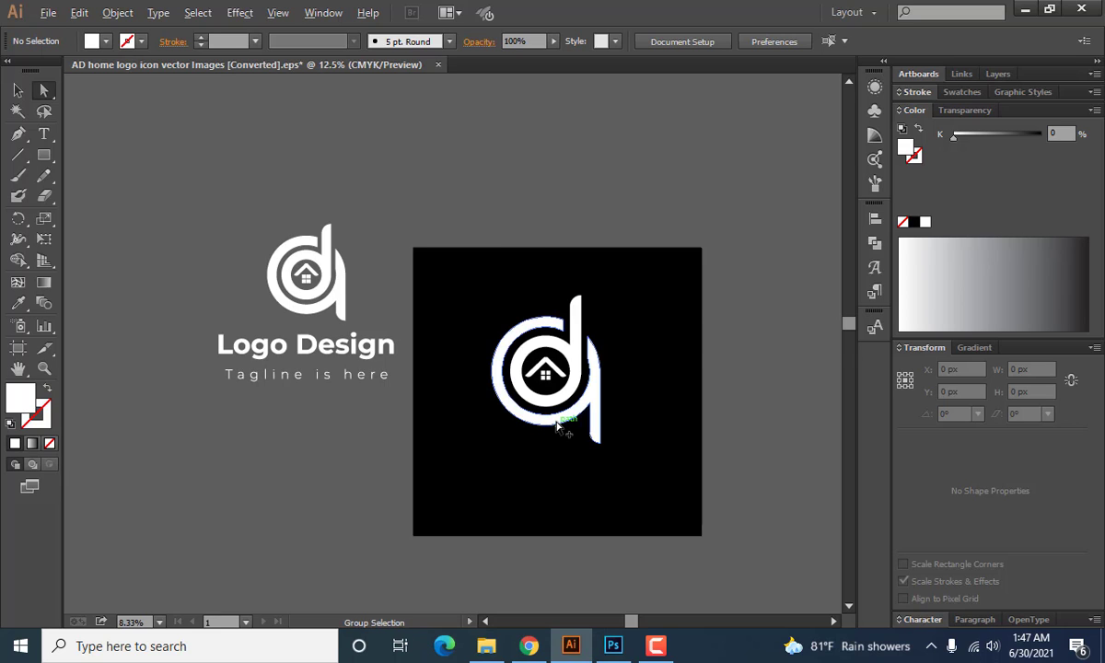
scroll(563, 425, up, 4)
drag(654, 437, 785, 535)
key(shift+Up)
key(shift+Up)
key(shift+Up)
key(shift+Up)
key(shift+Up)
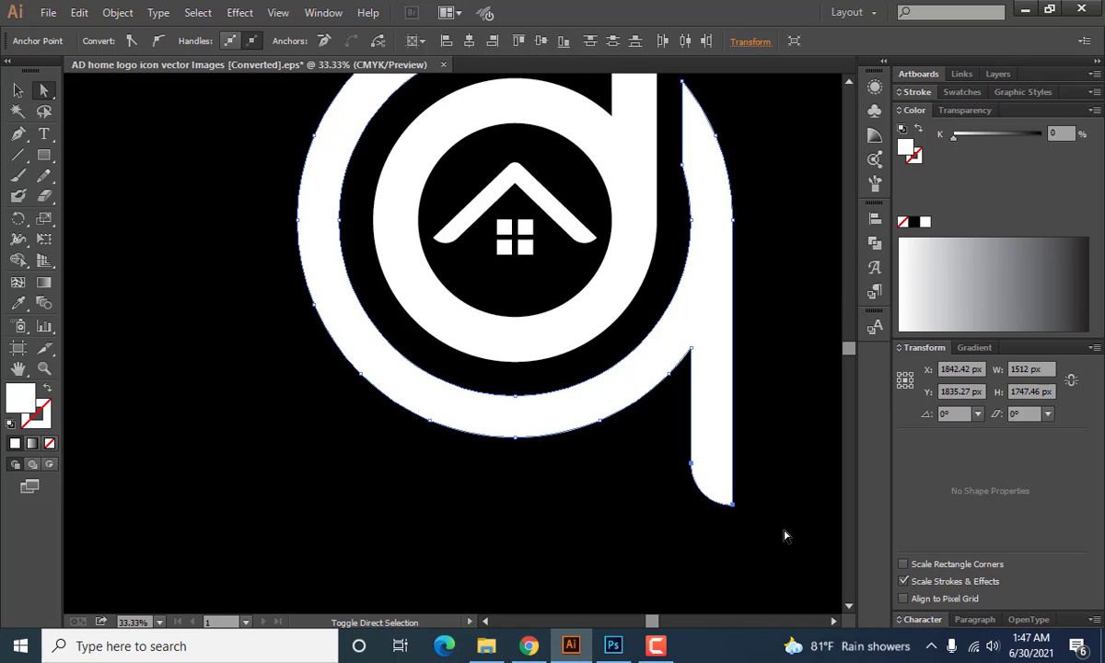
key(shift+Down)
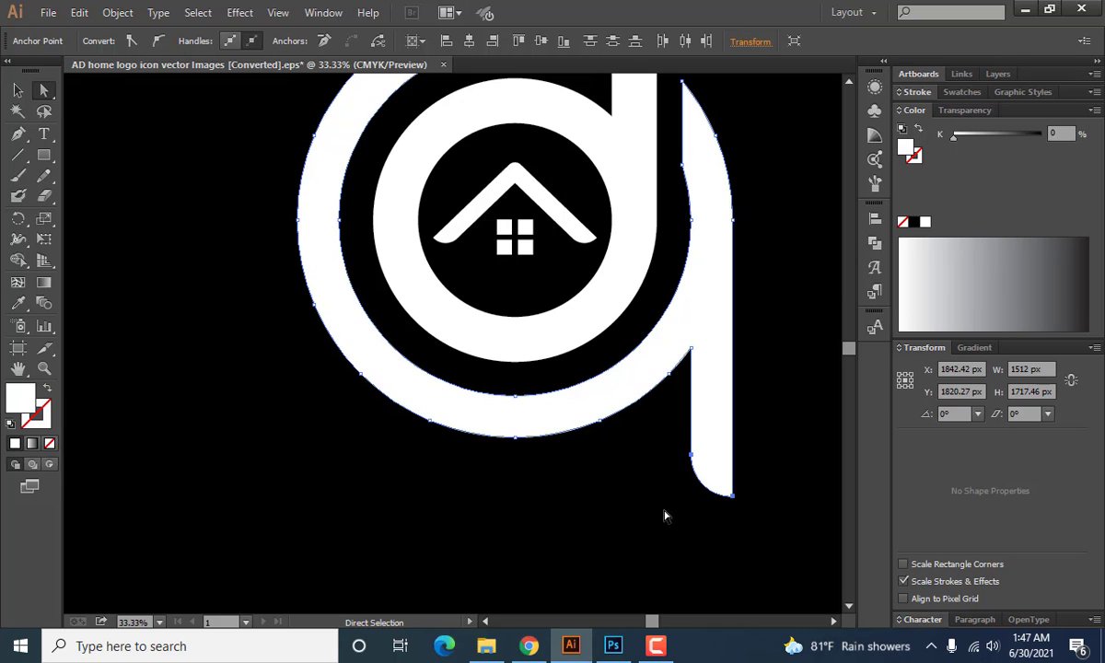
click(644, 508)
Shorten the upright stem slightly by lowering the anchor points of its rounded upper end.
scroll(557, 458, down, 3)
scroll(557, 458, up, 2)
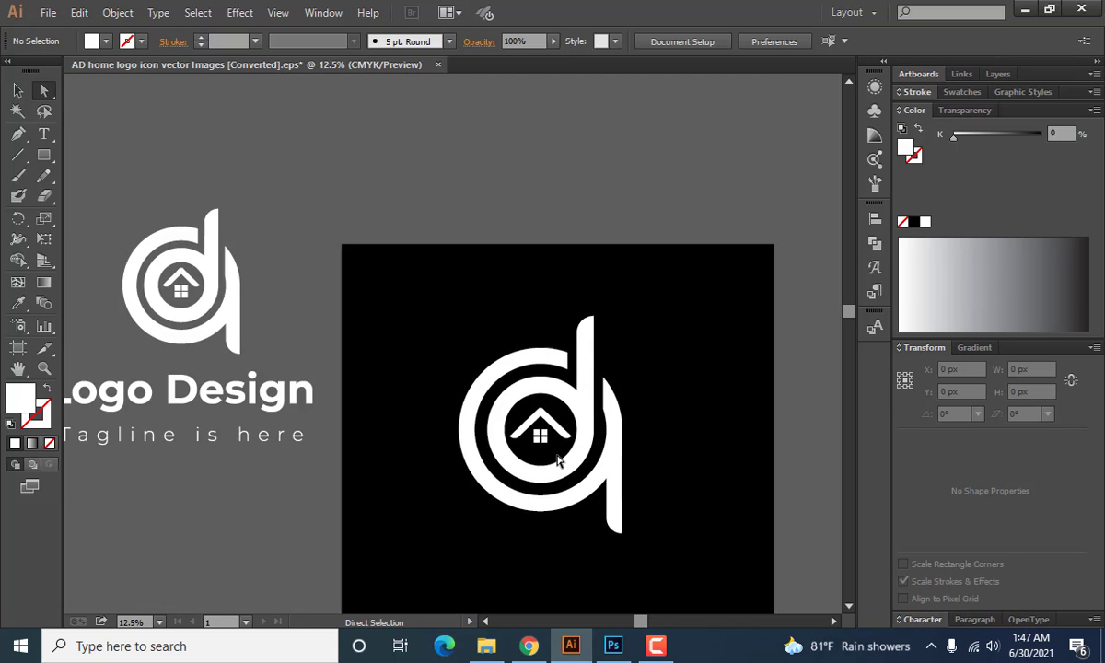
scroll(578, 340, up, 4)
drag(545, 207, 708, 340)
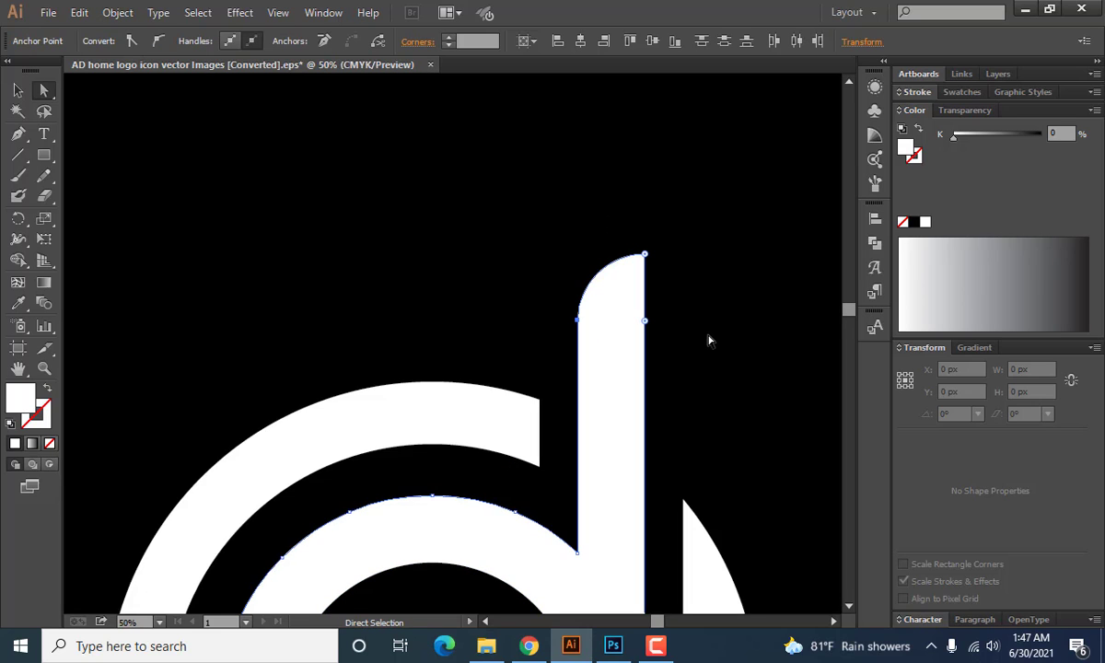
click(541, 357)
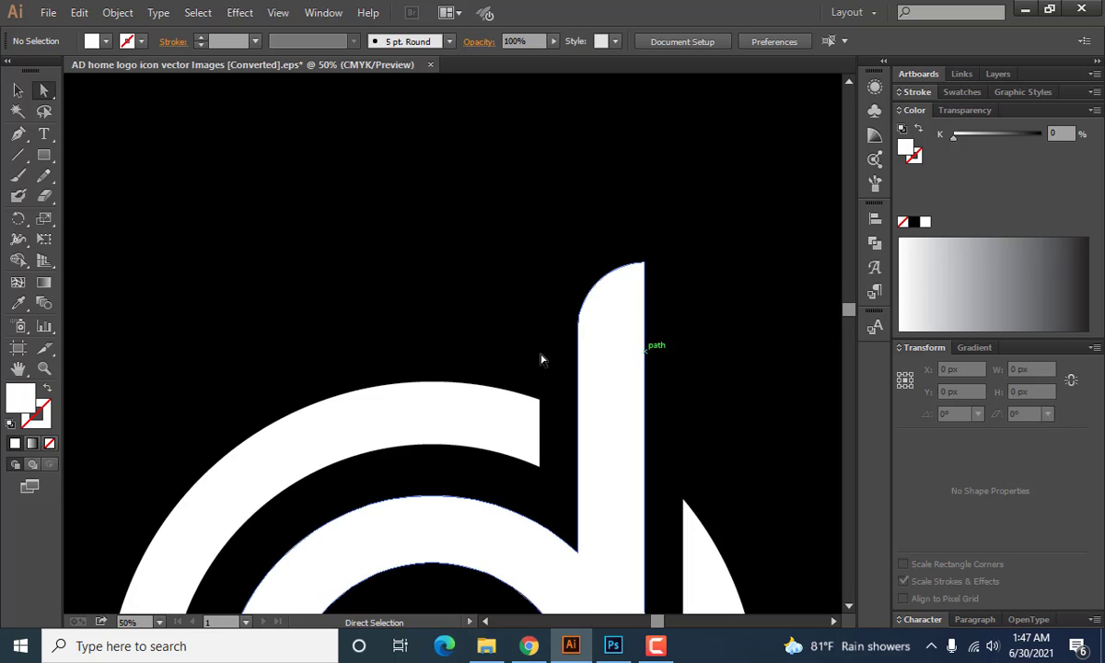
Group the two letter shapes and the house symbol on the black artboard into one logo icon.
scroll(481, 348, down, 3)
scroll(481, 348, down, 2)
drag(353, 293, 572, 472)
click(17, 86)
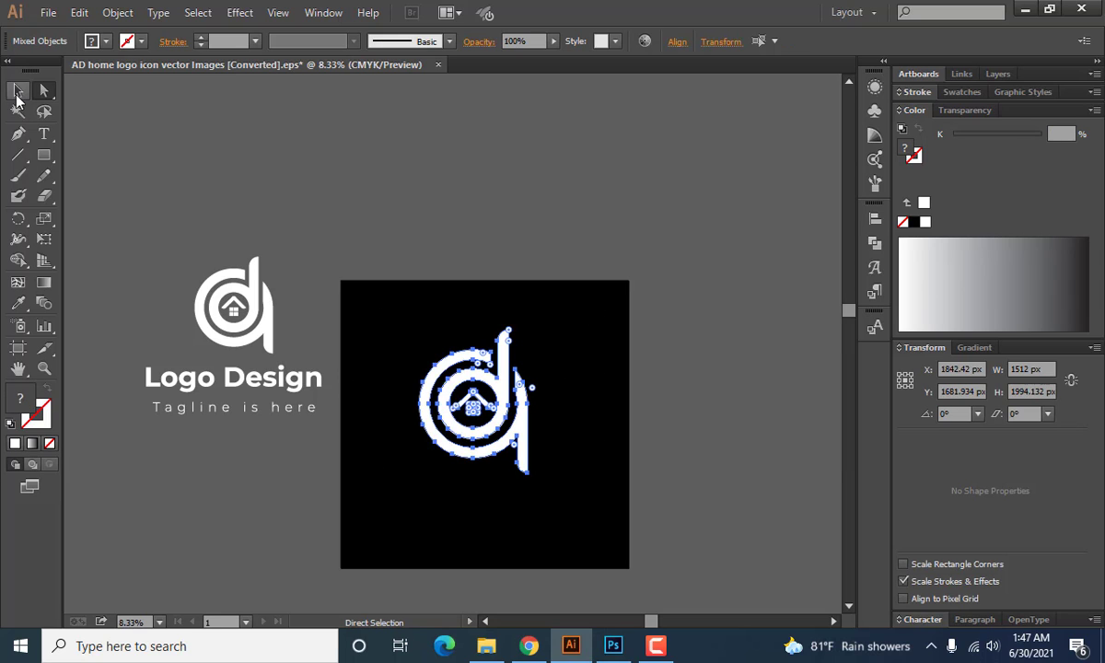
click(276, 145)
scroll(422, 283, down, 2)
drag(367, 239, 582, 446)
right_click(470, 325)
click(513, 405)
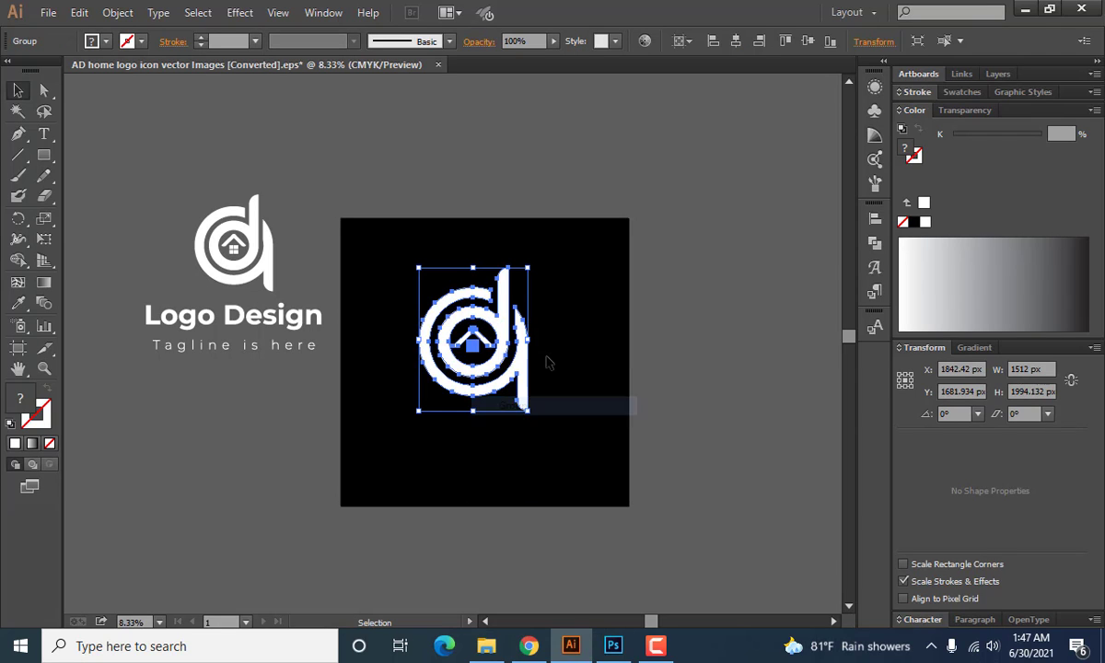
Scale the grouped logo icon down slightly and reposition it in the upper middle of the black artboard.
drag(530, 411, 515, 393)
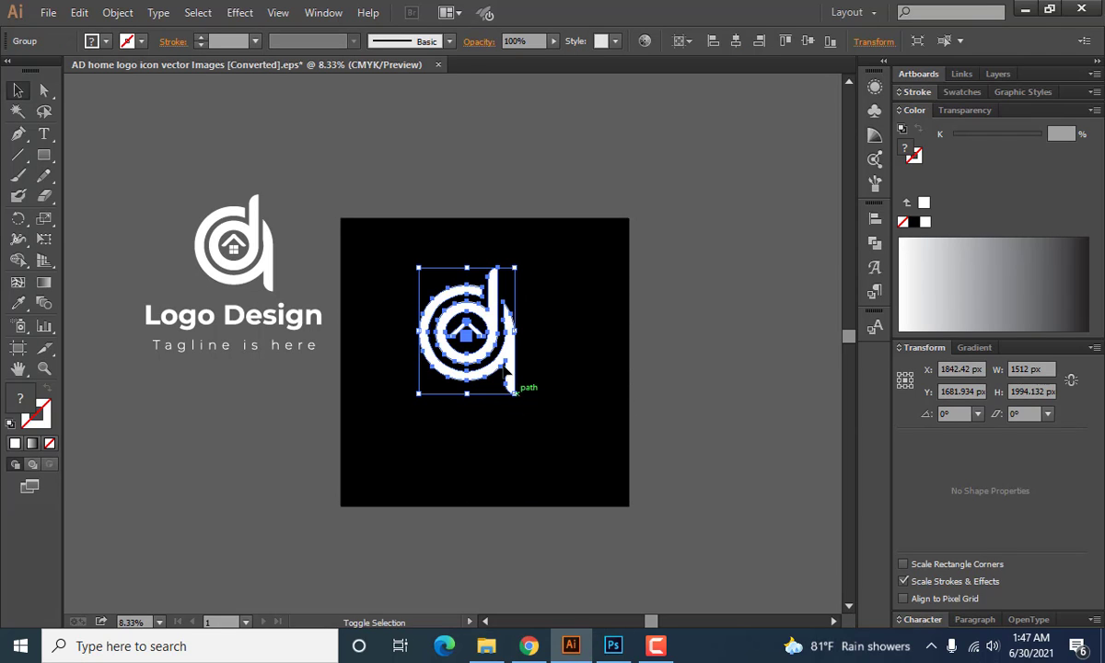
drag(465, 335, 487, 324)
click(586, 373)
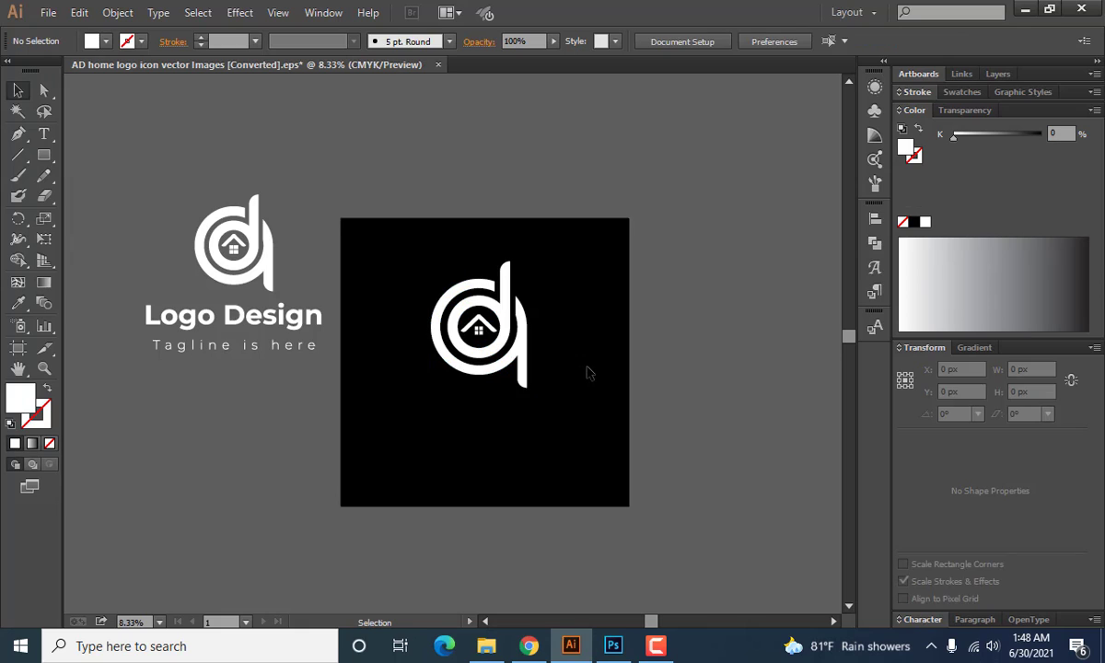
scroll(493, 395, down, 1)
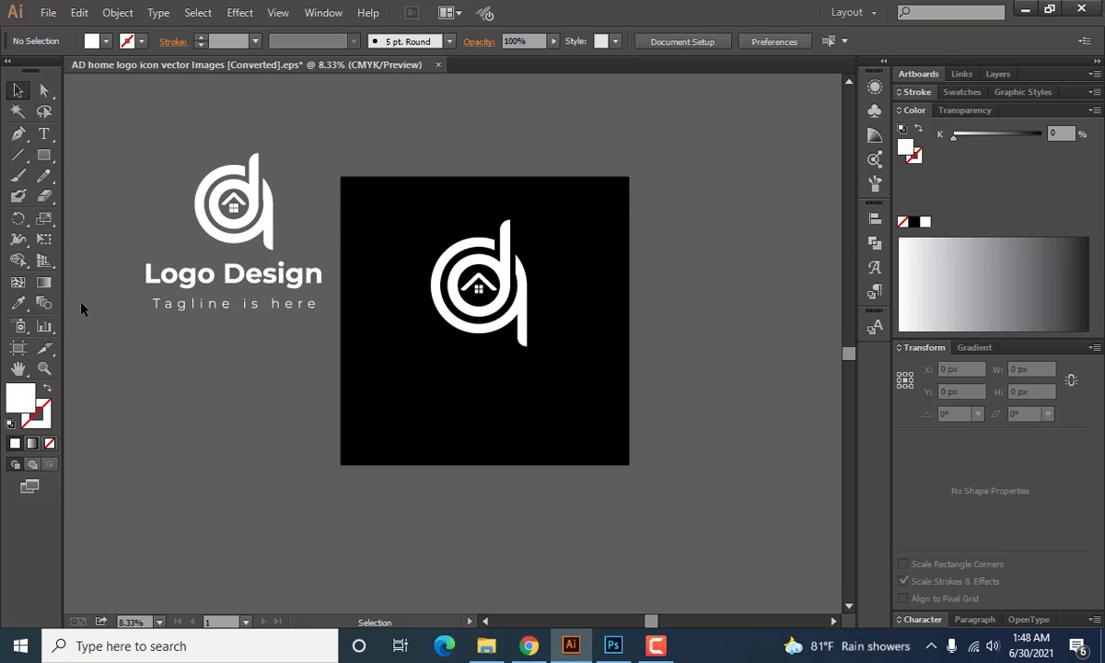
Add the text "AD home" below the logo icon and enlarge it to 477 pt.
click(43, 134)
click(373, 386)
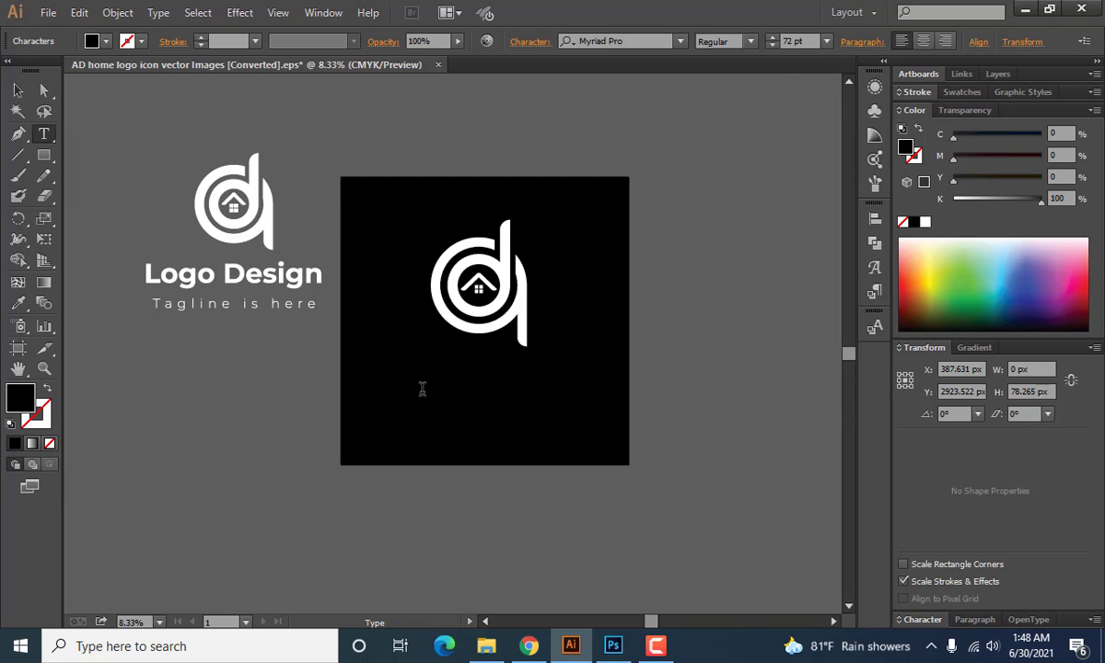
text(A)
click(18, 89)
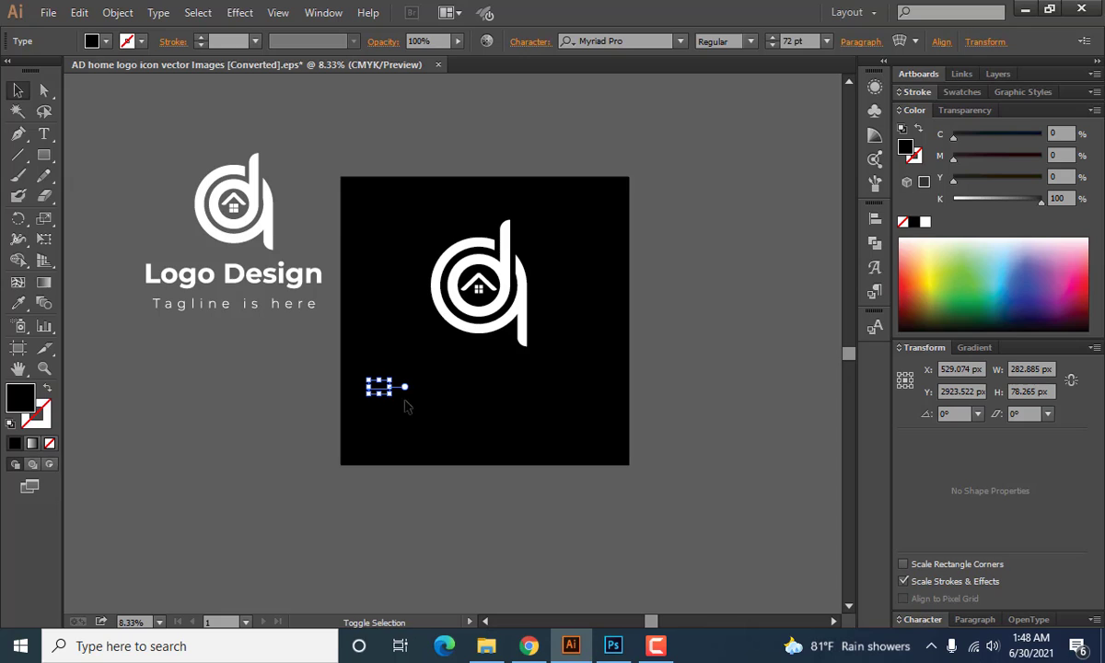
drag(391, 397, 501, 403)
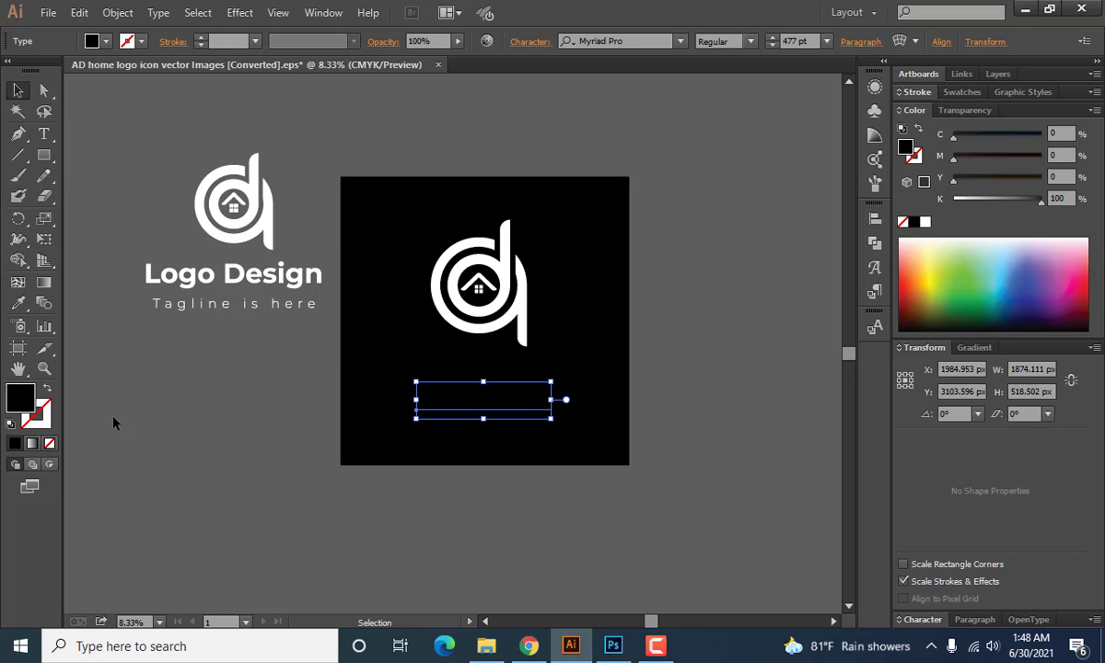
Fill the "AD home" text with white (ffffff) and move it up closer to the icon.
double_click(22, 396)
text(ffffff)
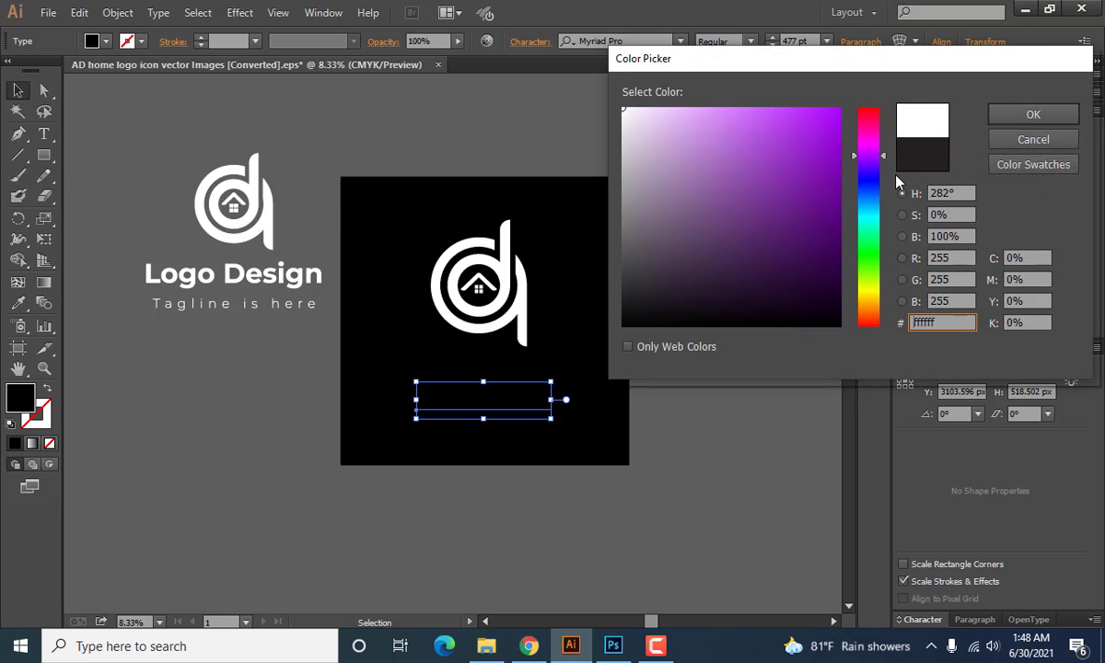
click(1033, 115)
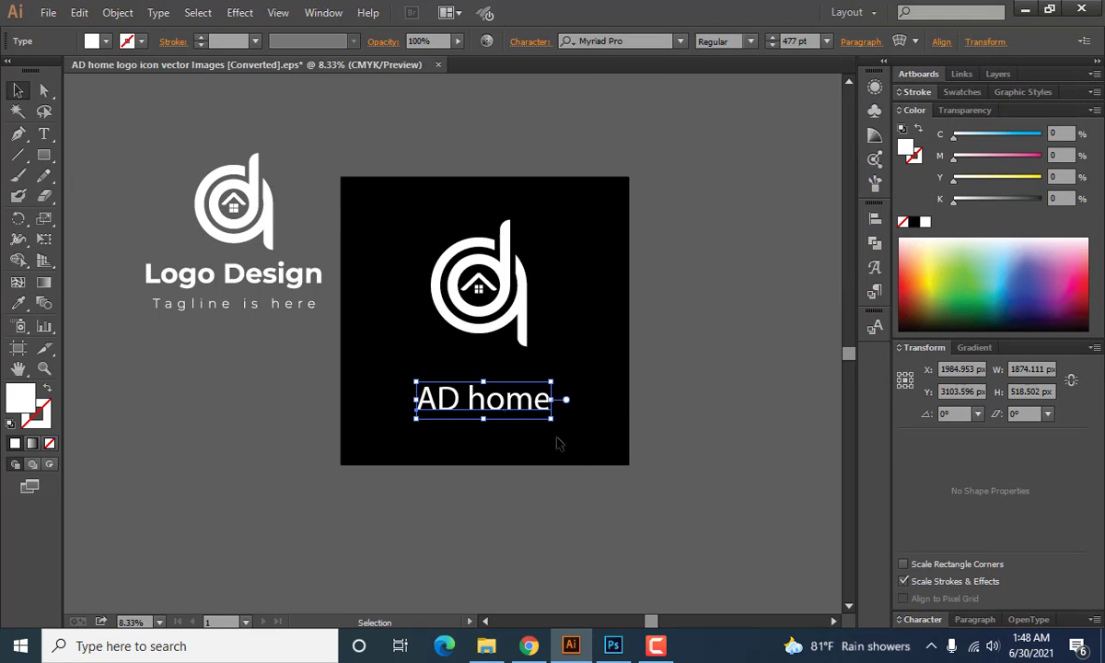
drag(493, 400, 493, 380)
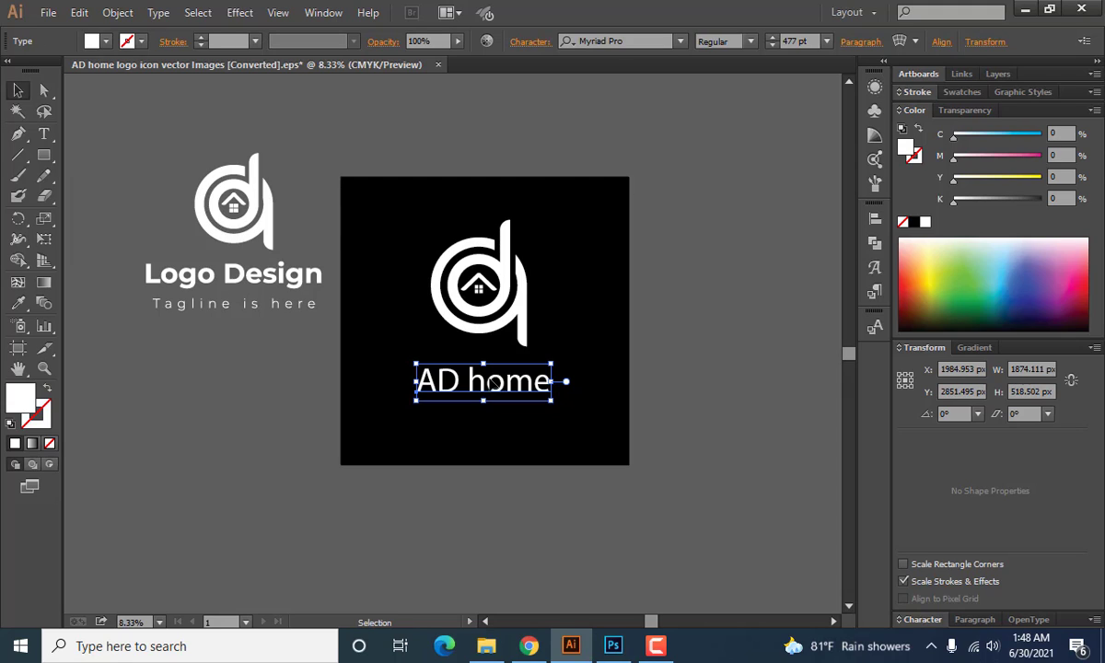
Set the "AD home" text in Montserrat Bold and recentre it just beneath the icon.
click(646, 37)
text(mon)
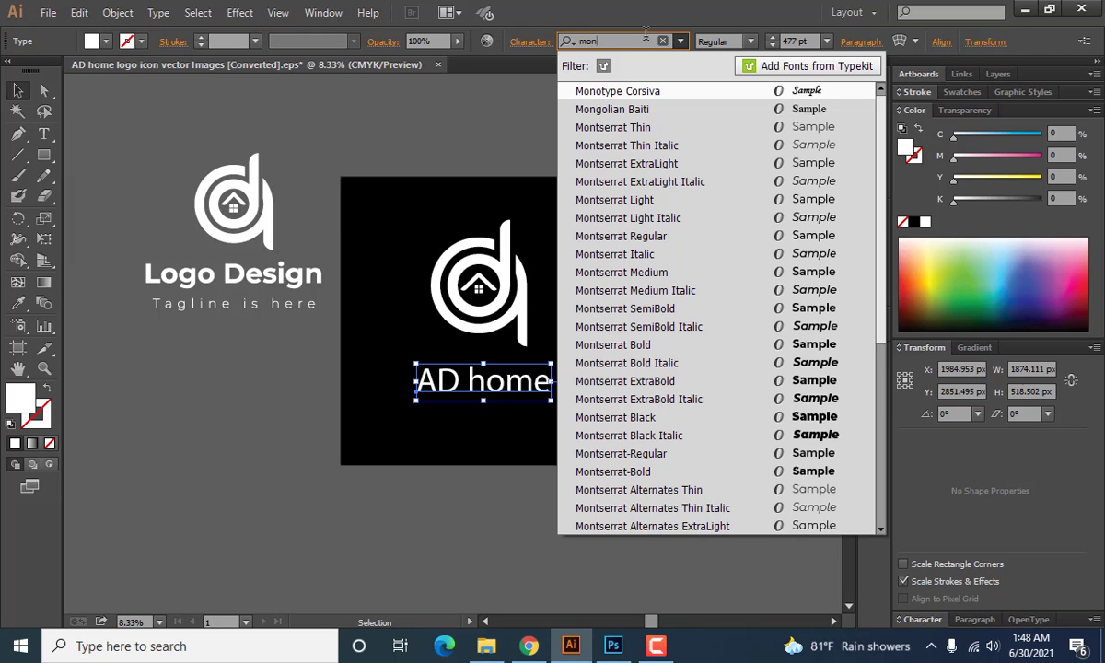
text(t)
click(645, 313)
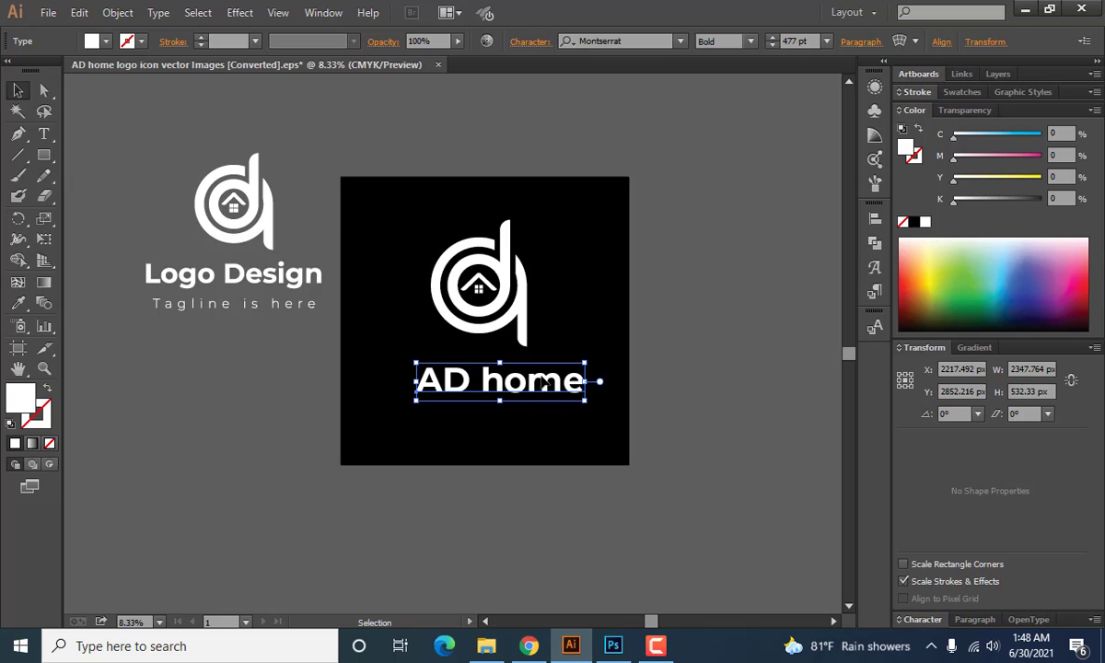
drag(537, 383, 521, 376)
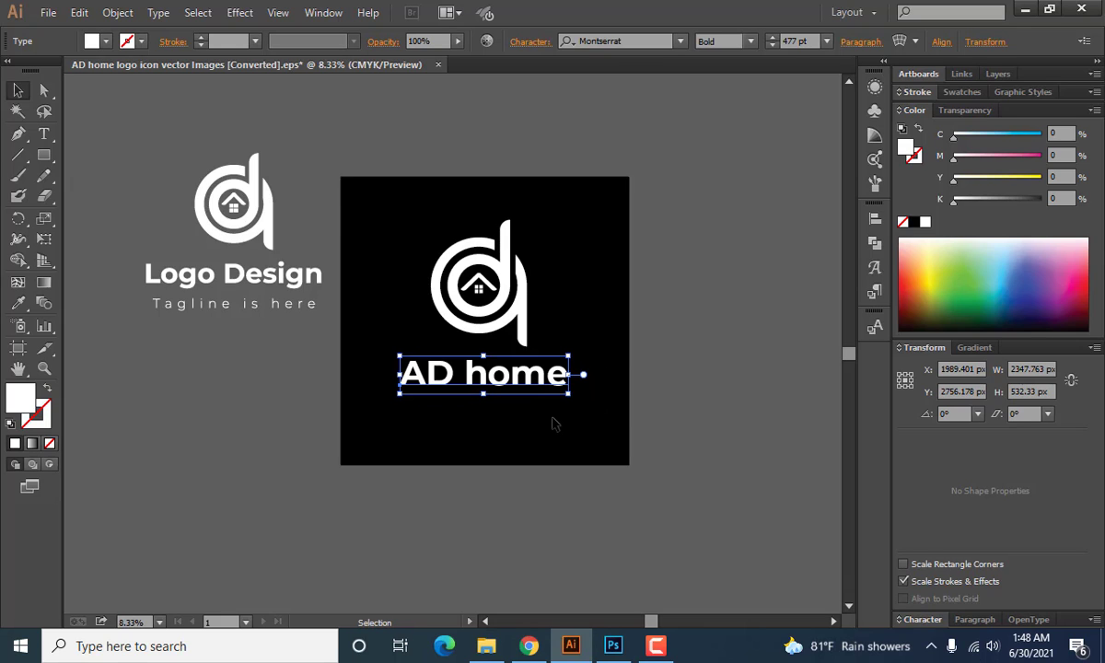
click(738, 424)
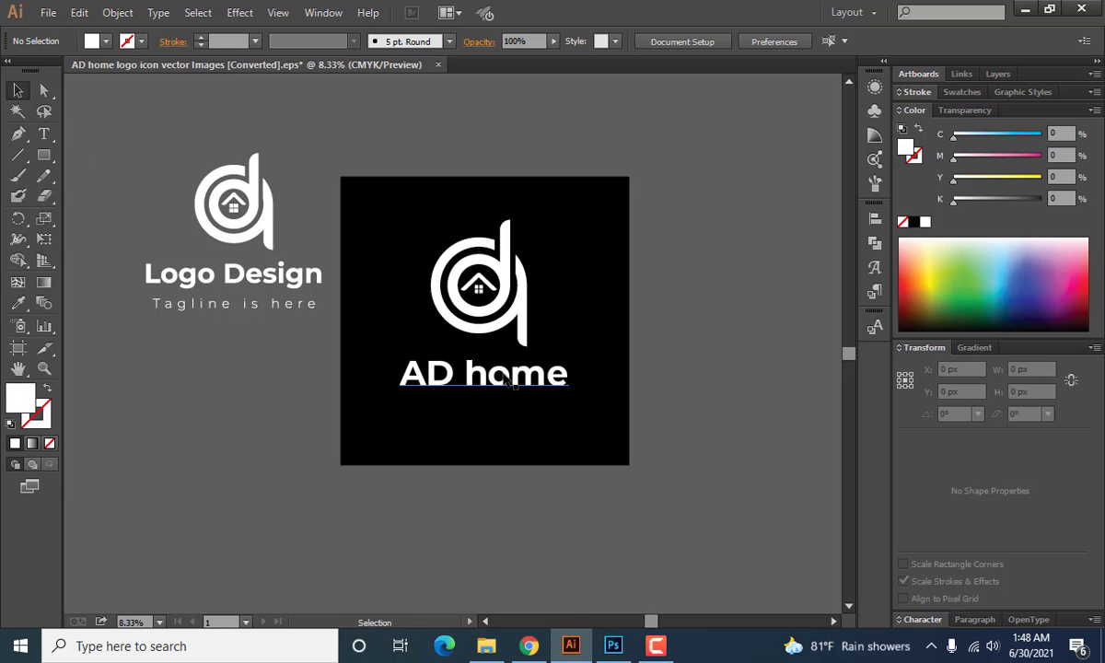
Duplicate the "AD home" text below the black artboard and replace the copy's wording with "Thanks".
drag(504, 382, 503, 522)
scroll(503, 523, down, 2)
double_click(511, 457)
drag(553, 458, 337, 487)
text(Thanks)
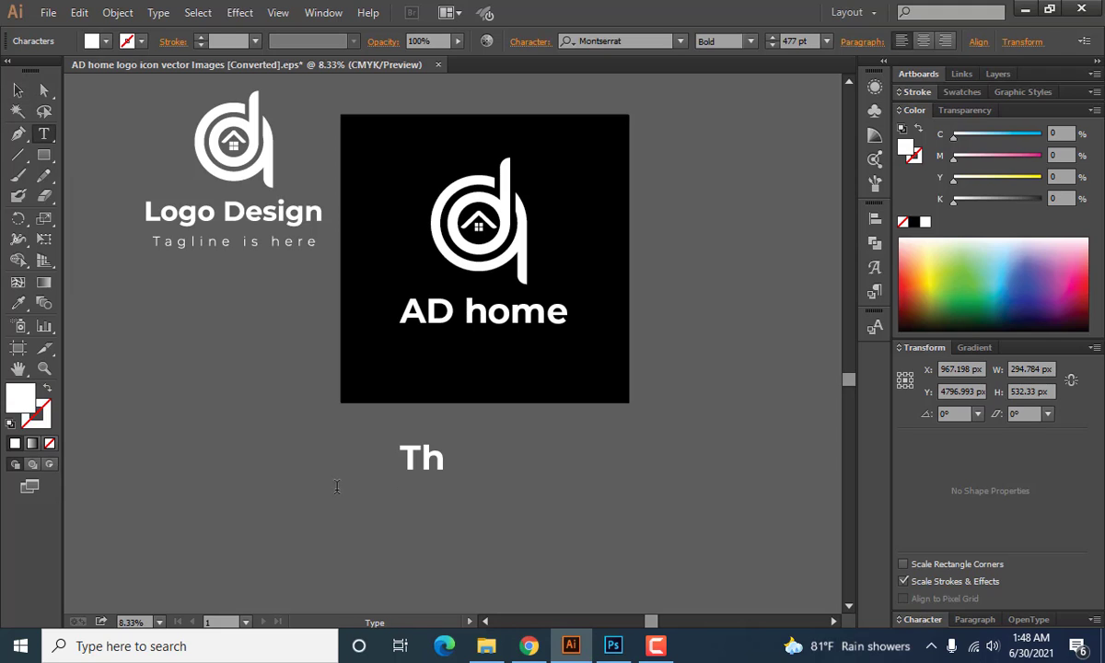